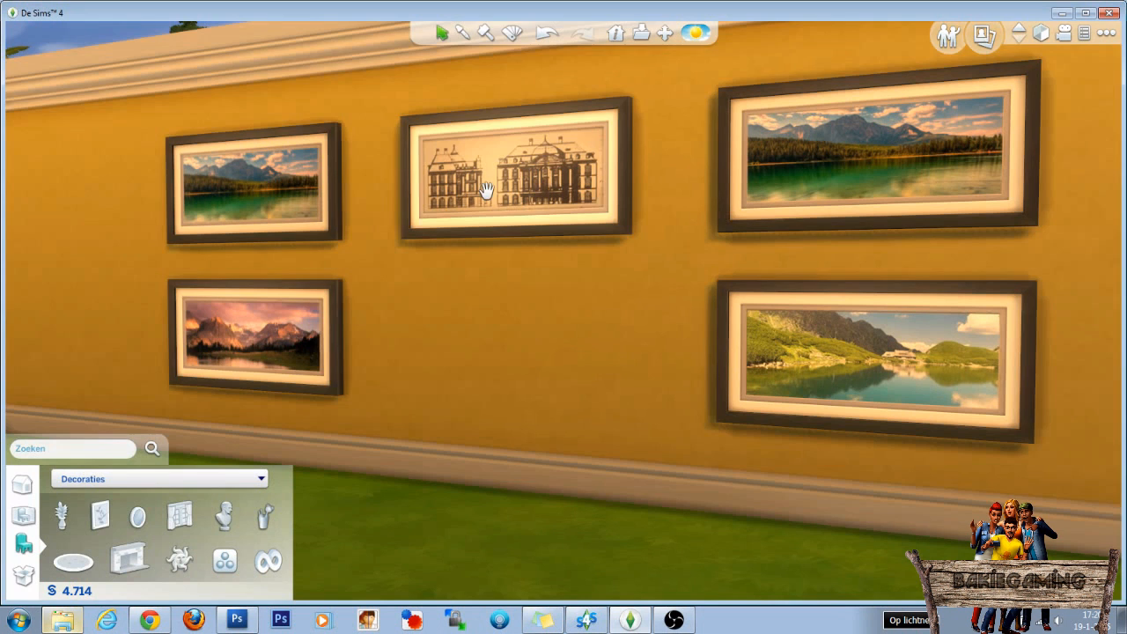
Open the paintings and posters category of the decorations catalog.
click(100, 515)
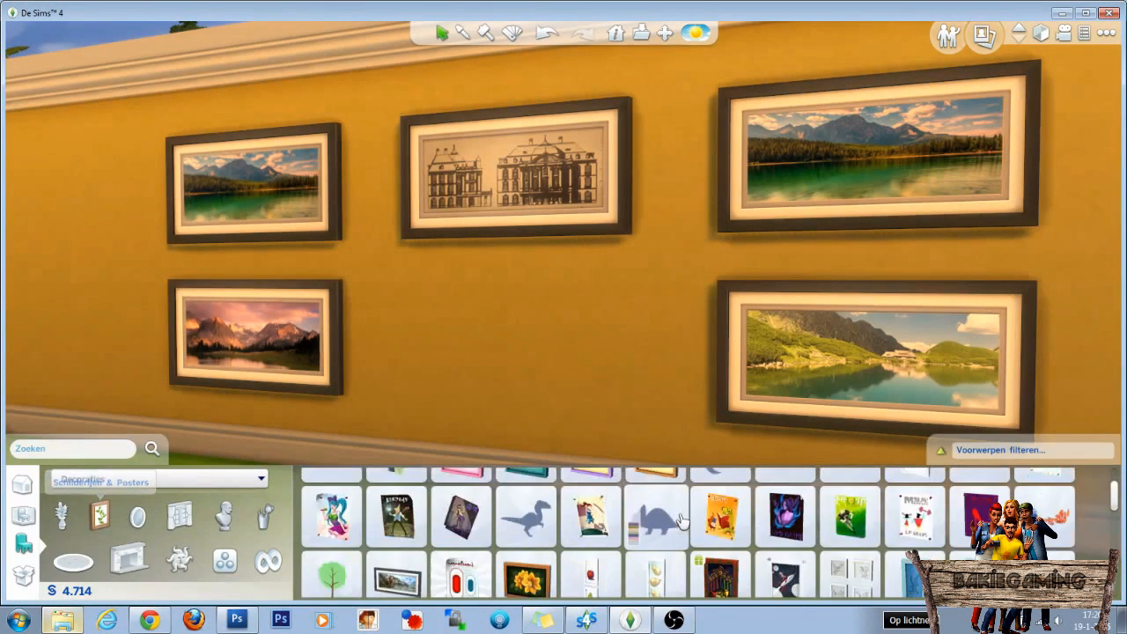
mouse_move(797, 551)
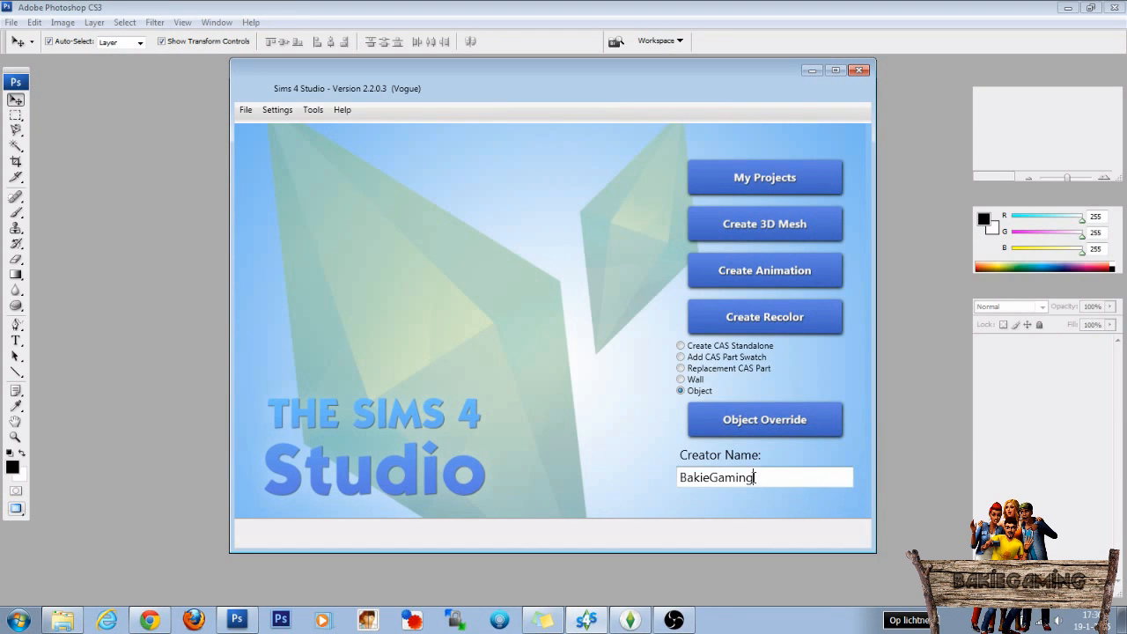
In Sims 4 Studio, start an object recolor based on the dark-framed building painting, found by searching for Romein.
drag(761, 478, 674, 476)
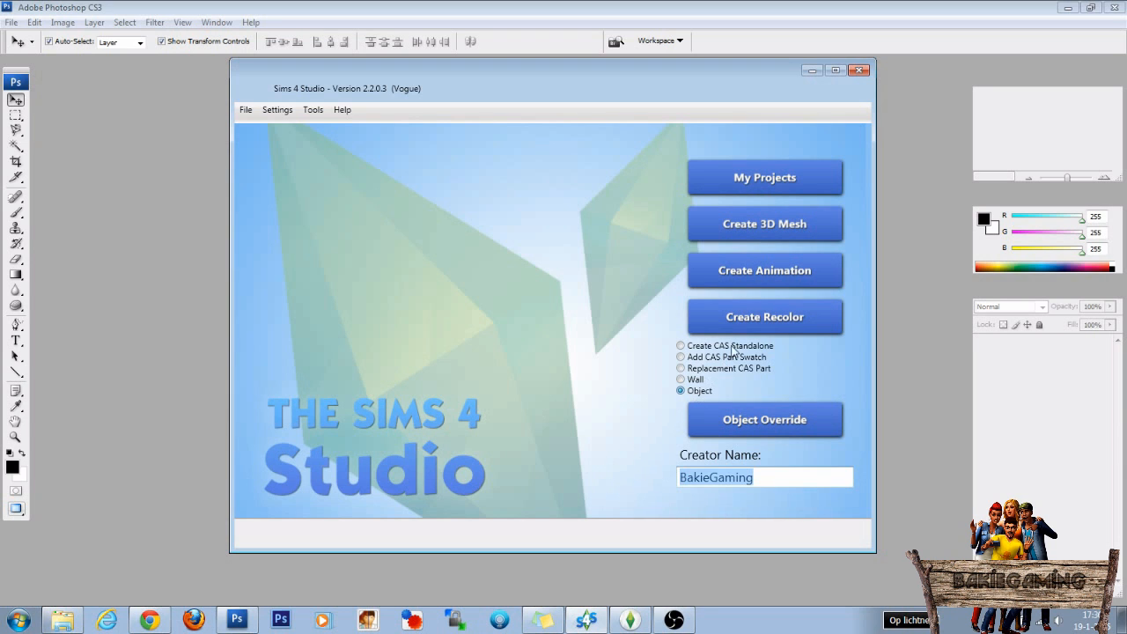
click(751, 324)
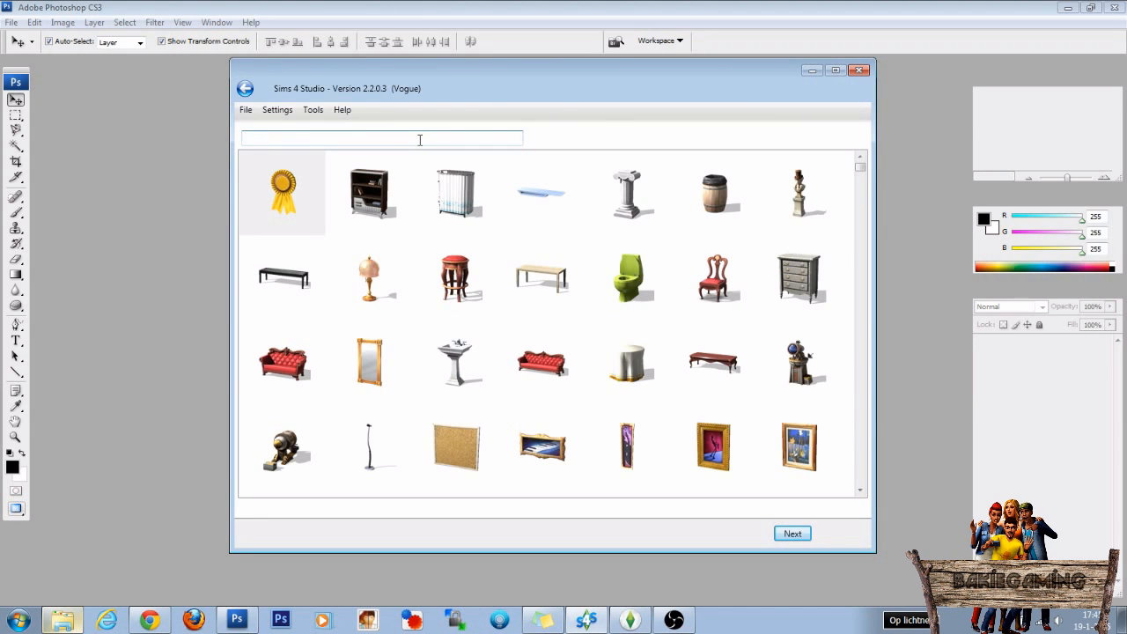
click(419, 139)
text(Romein)
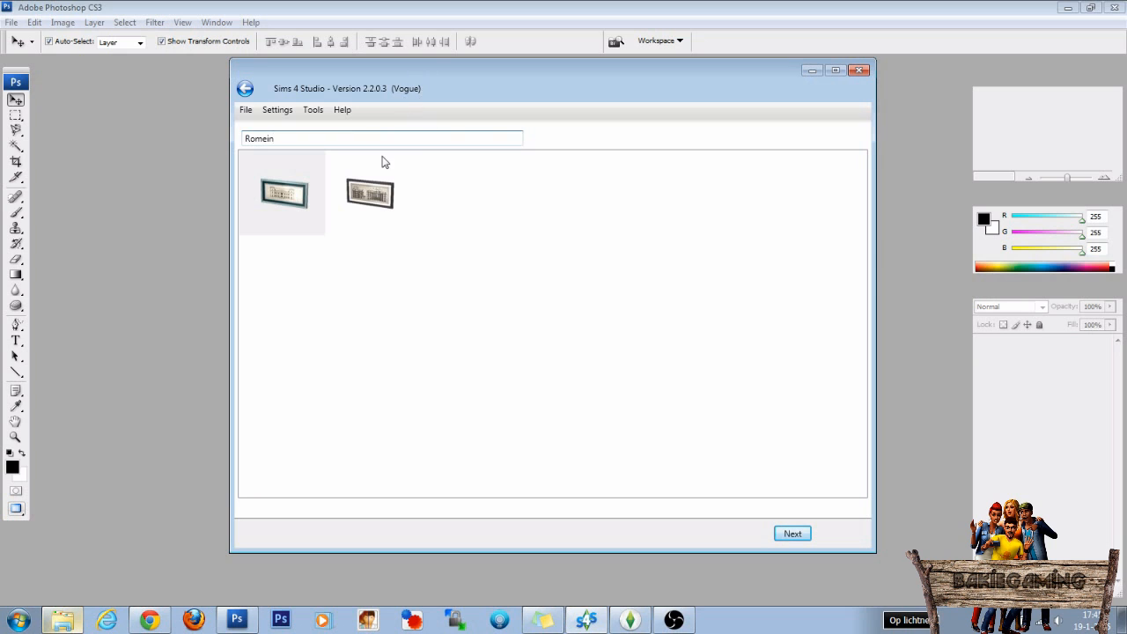
click(382, 197)
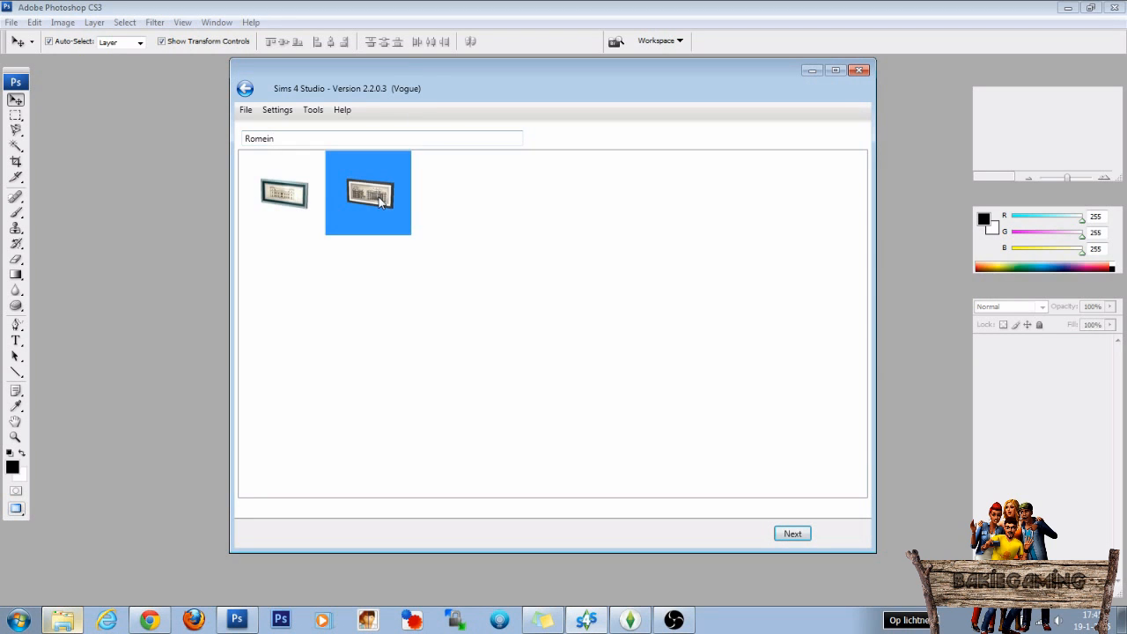
click(793, 534)
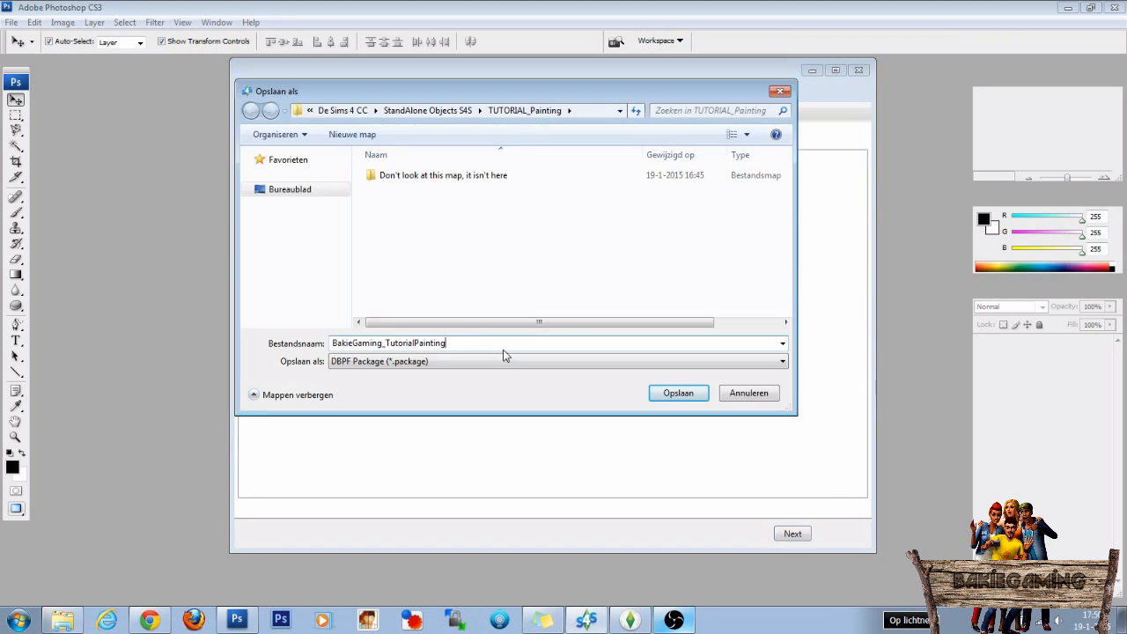
Save the new package as BakieGaming_TutorialPainting in the TUTORIAL_Painting folder.
drag(485, 344, 349, 343)
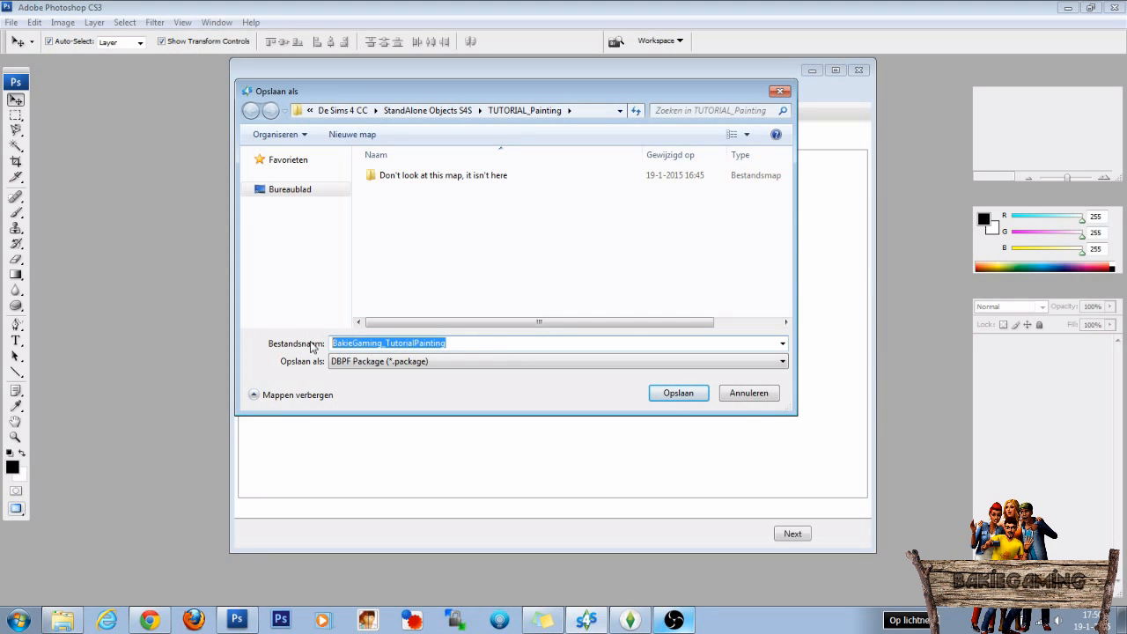
click(484, 345)
click(676, 394)
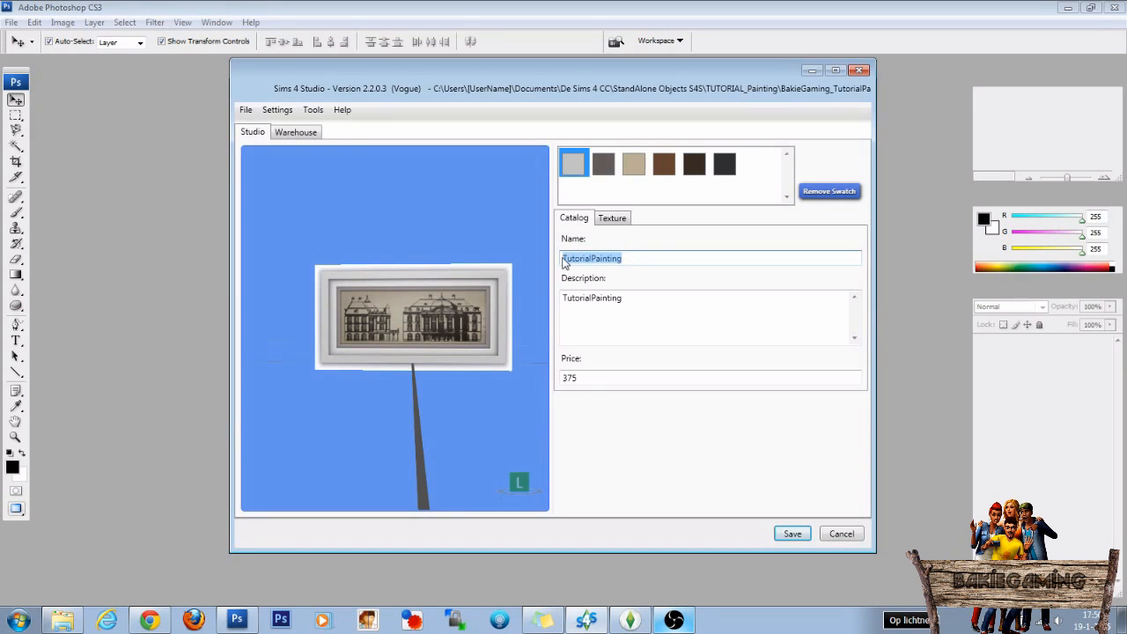
Save the package with TutorialPainting as its catalog name and description.
drag(631, 299, 560, 303)
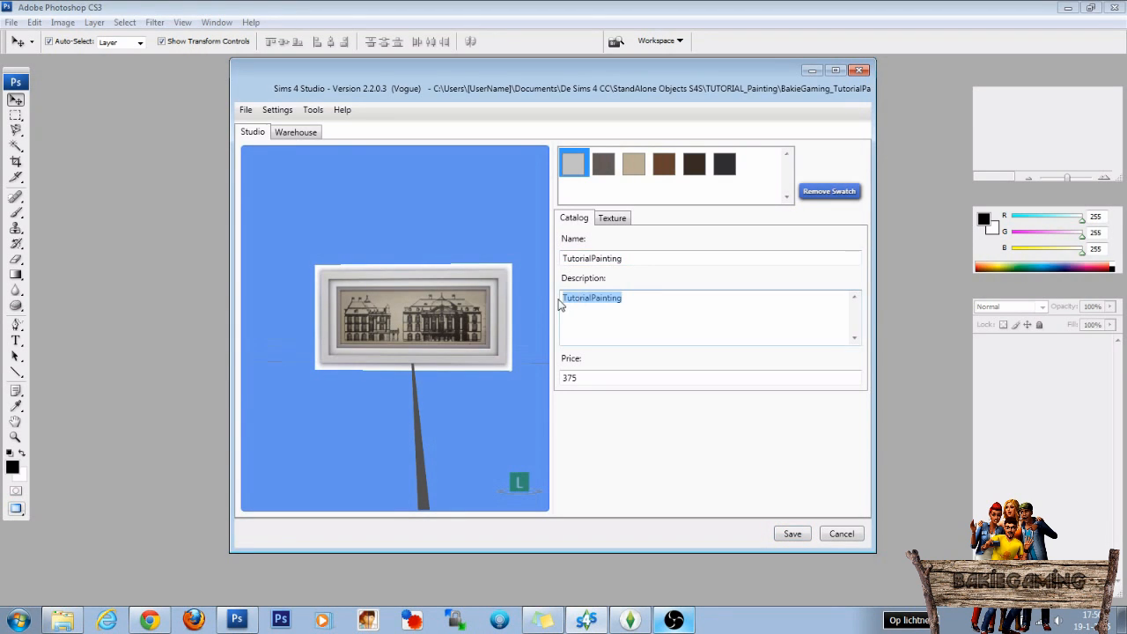
click(787, 538)
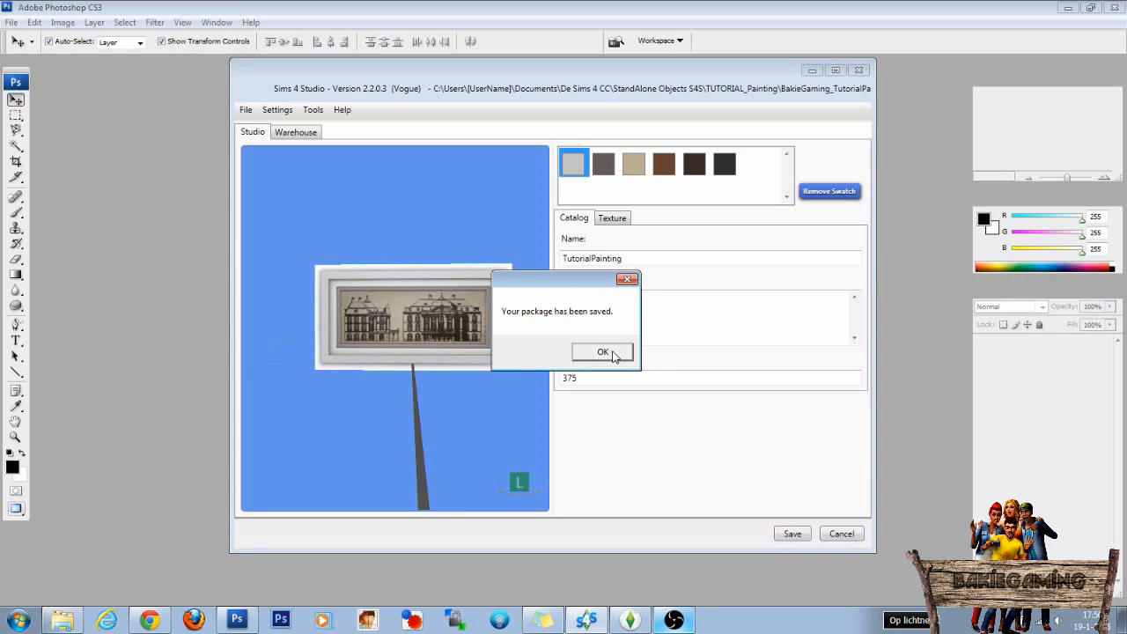
click(603, 353)
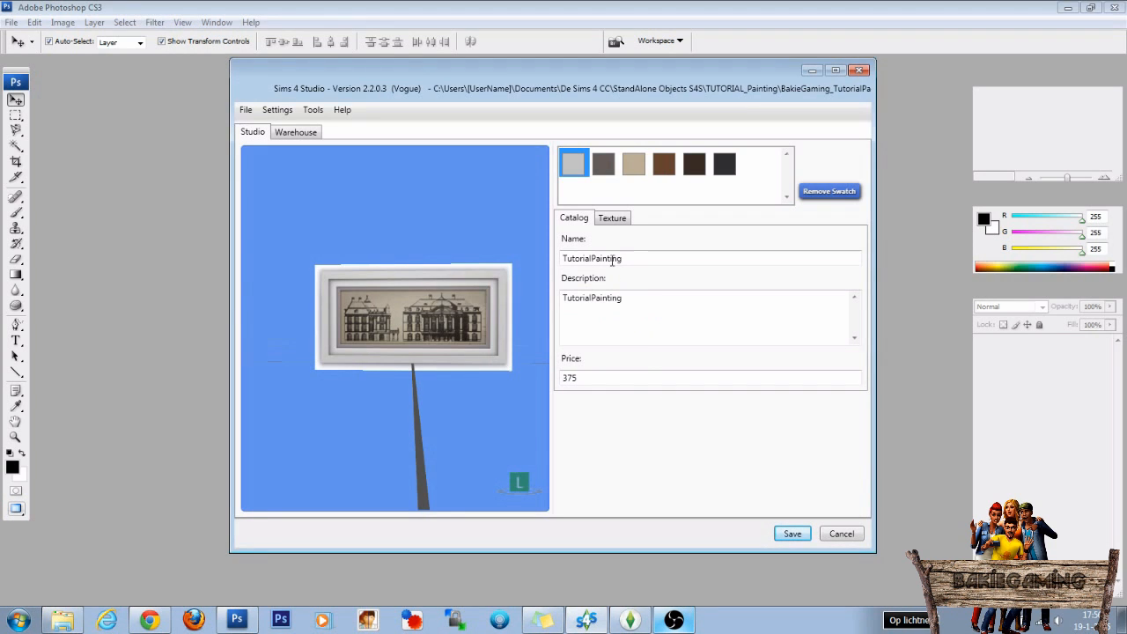
Remove the first four color swatches from the painting, keeping only the dark brown and black ones.
click(613, 221)
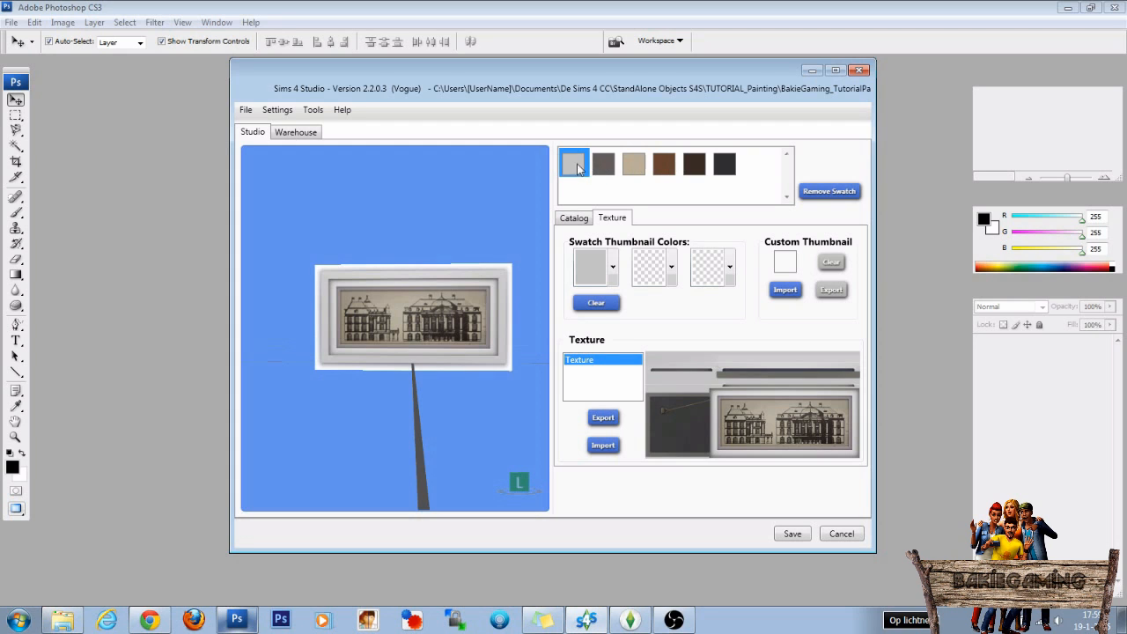
click(823, 193)
click(824, 194)
click(823, 193)
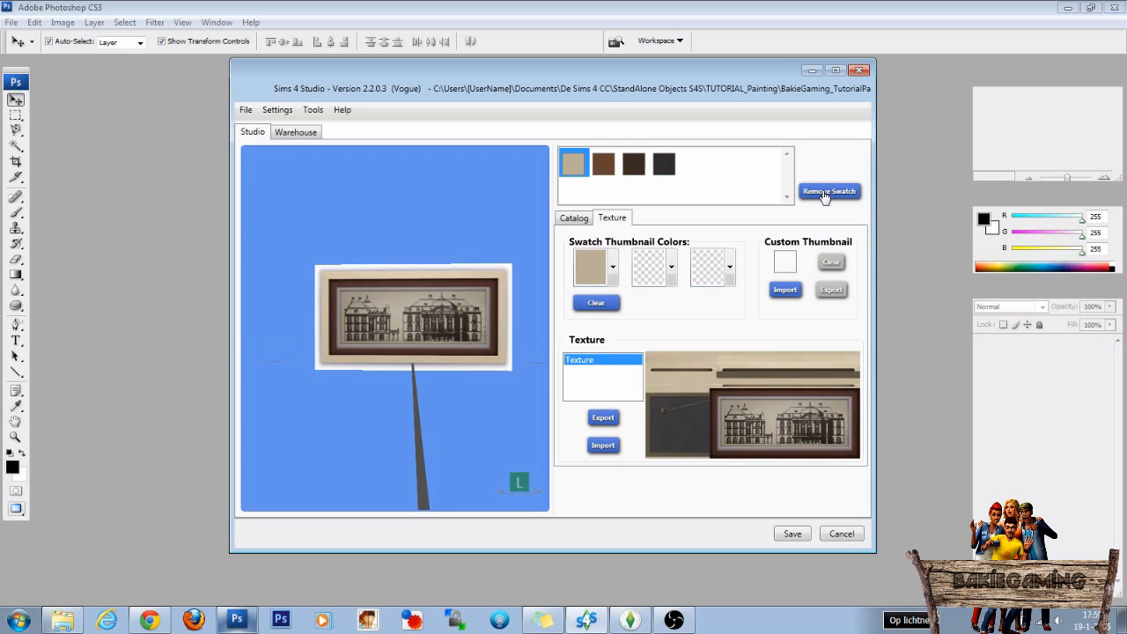
click(824, 193)
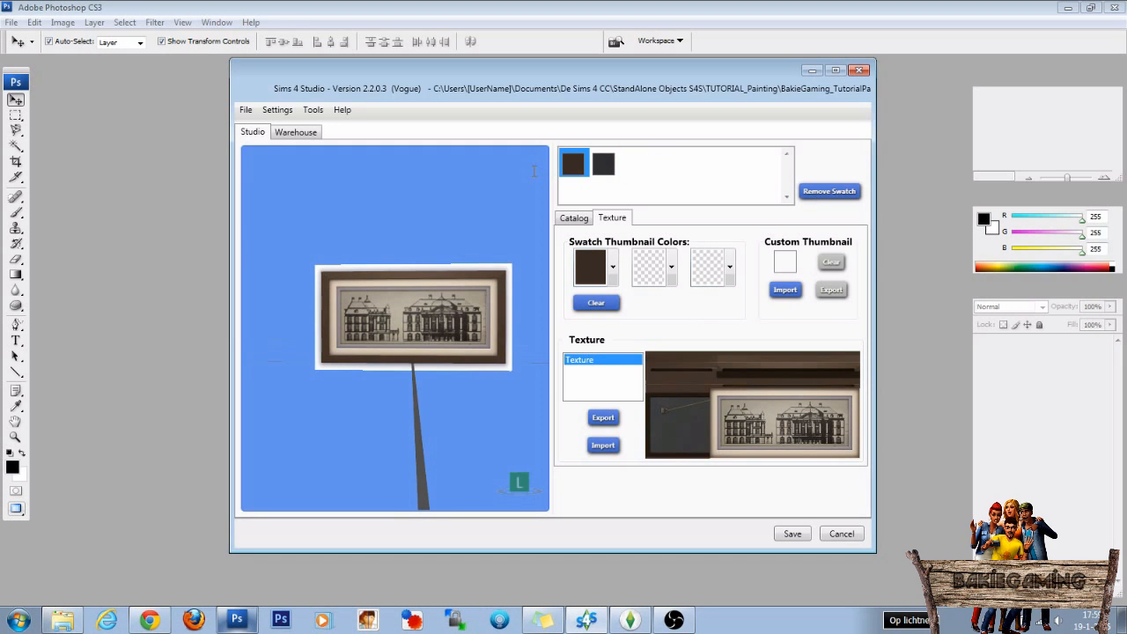
Export the black swatch's texture as a DDS image named OriginalPainting in the TUTORIAL_Painting folder.
click(604, 166)
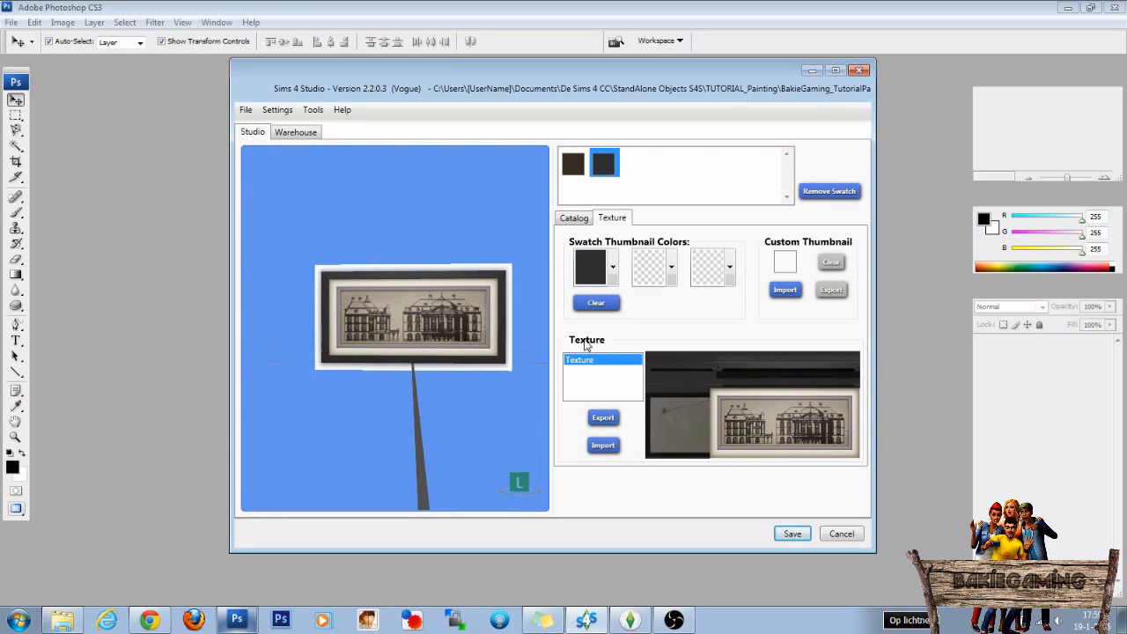
click(602, 417)
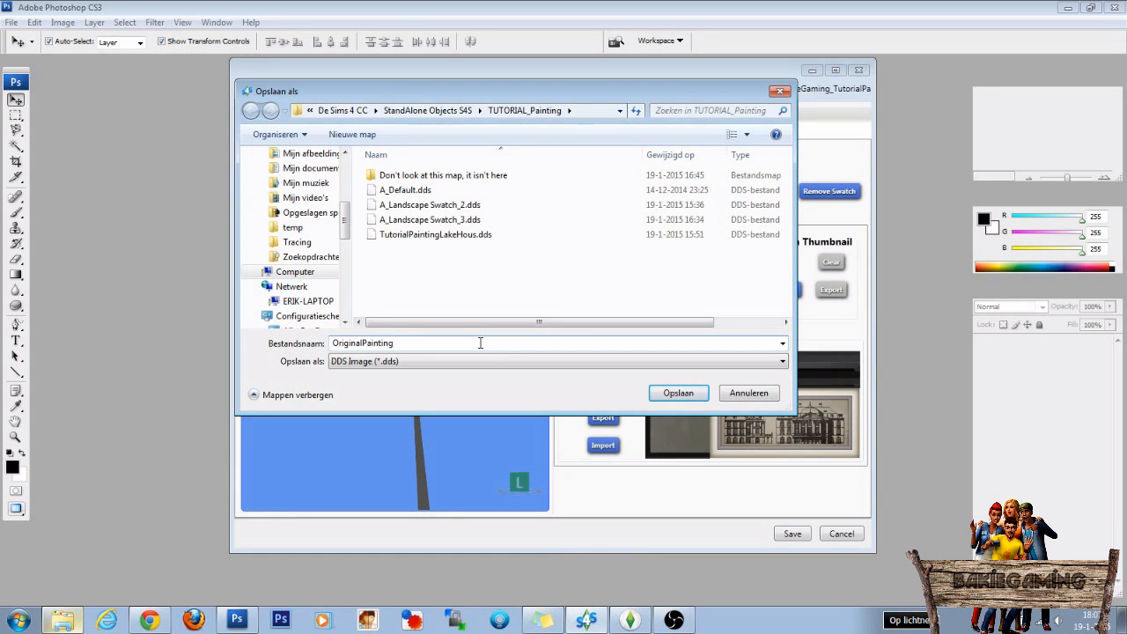
drag(408, 342, 330, 342)
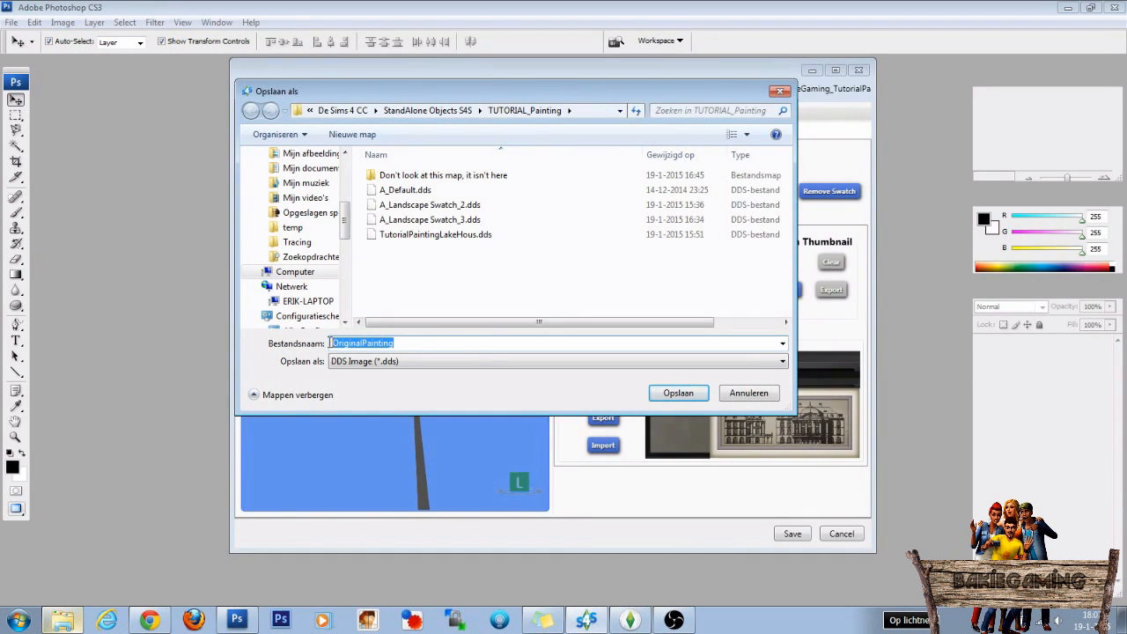
click(412, 342)
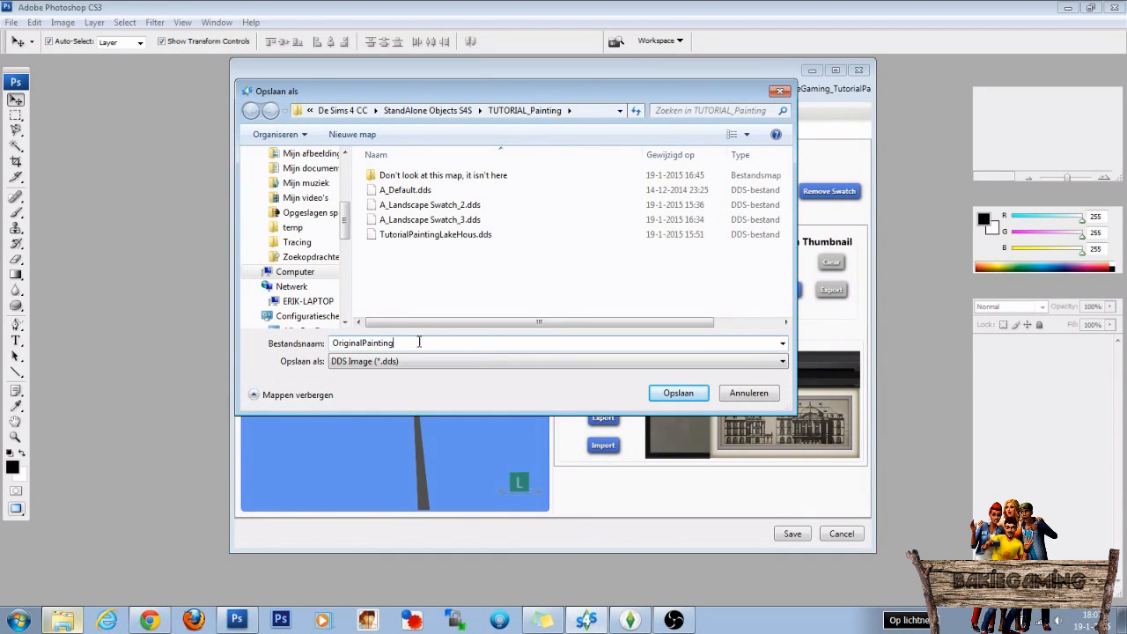
click(674, 393)
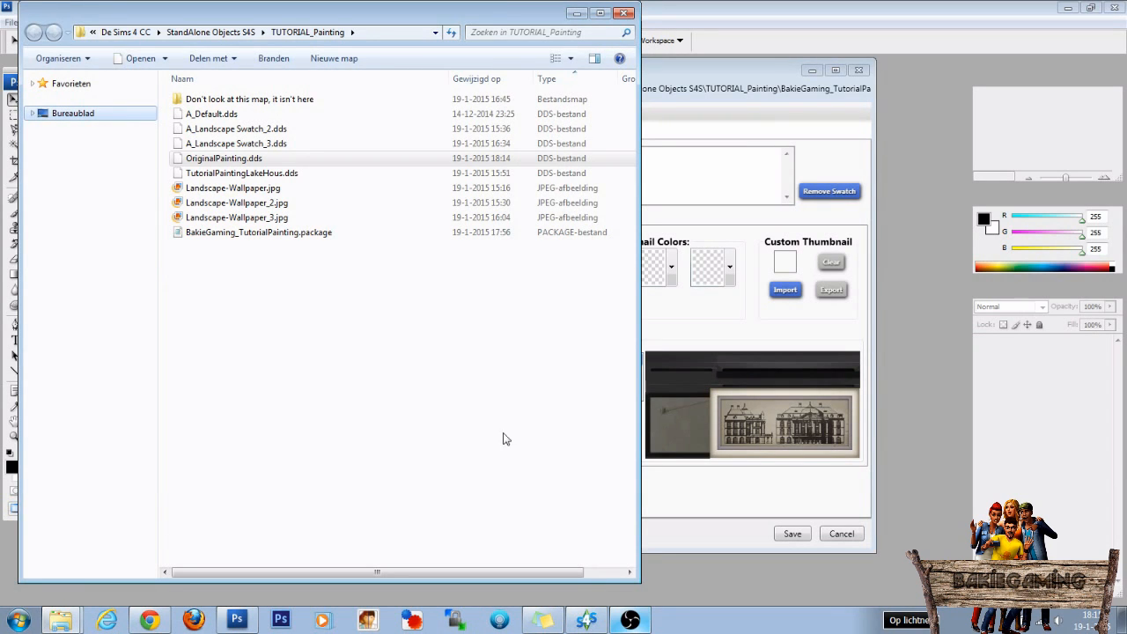
Open OriginalPainting.dds from the TUTORIAL_Painting folder in Photoshop, loading it with default sizes.
click(813, 70)
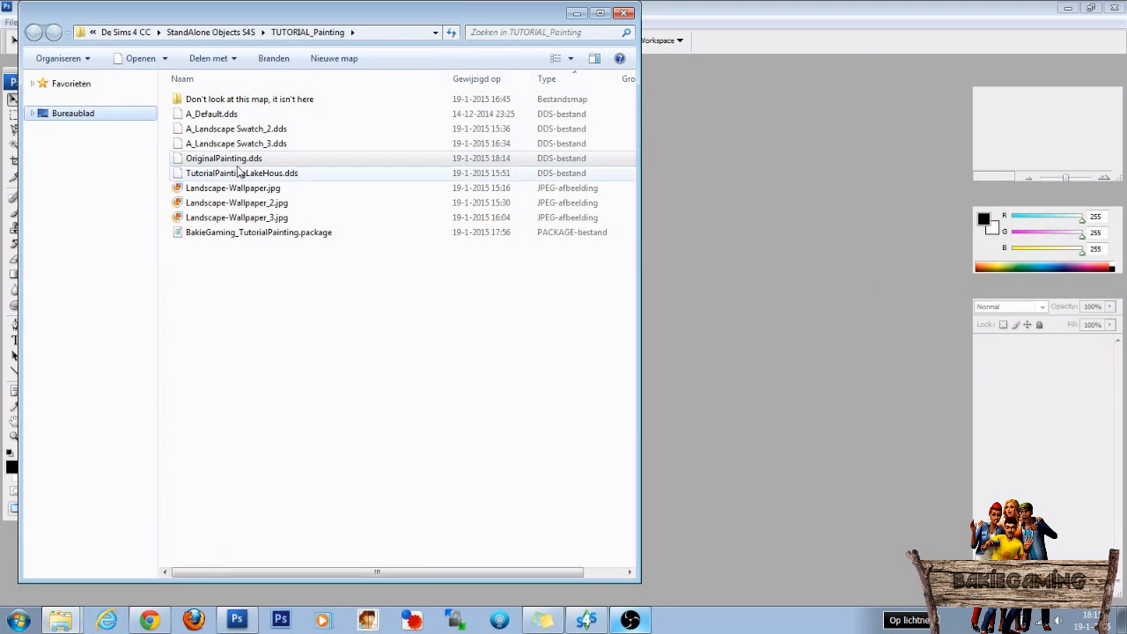
drag(222, 165, 782, 288)
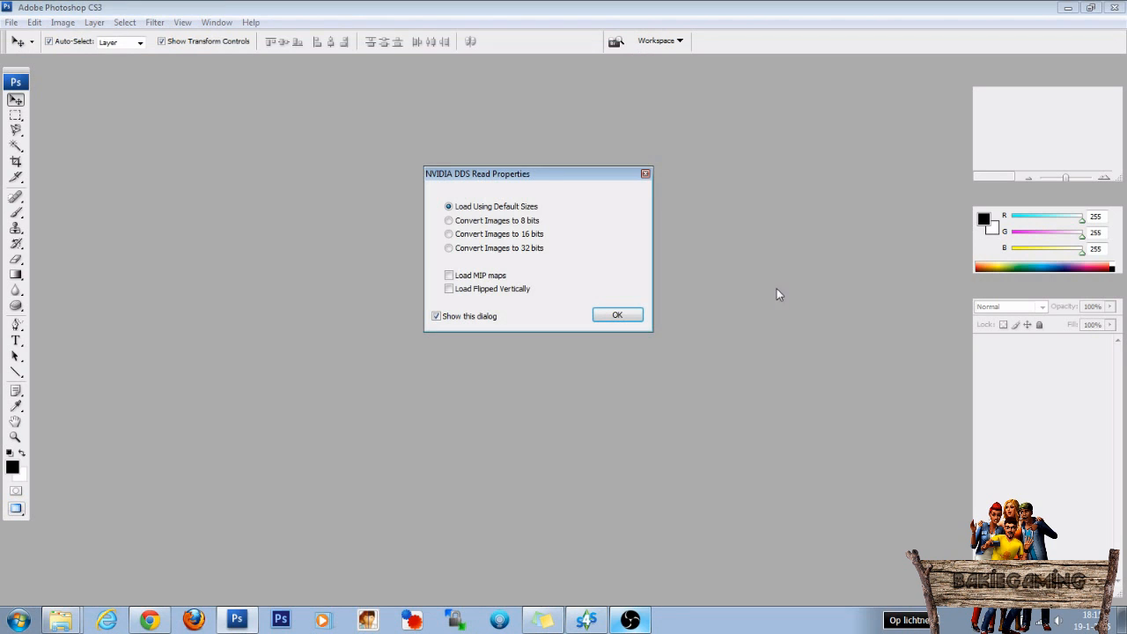
click(617, 315)
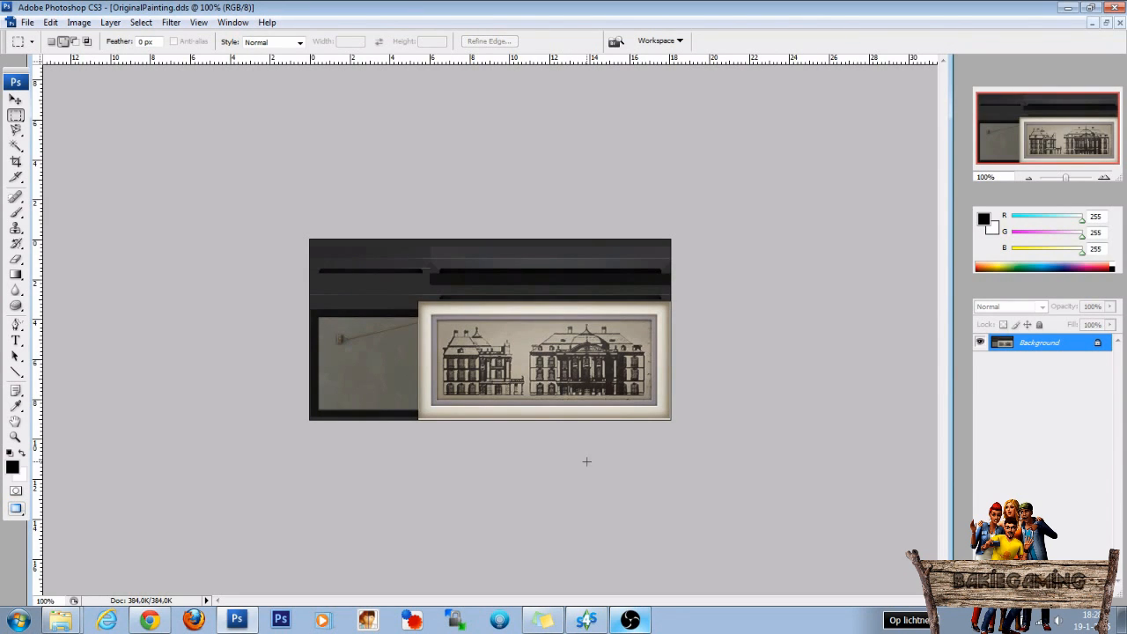
Convert the background to a normal layer and delete the building drawing inside the inner frame, leaving that area transparent.
double_click(1056, 344)
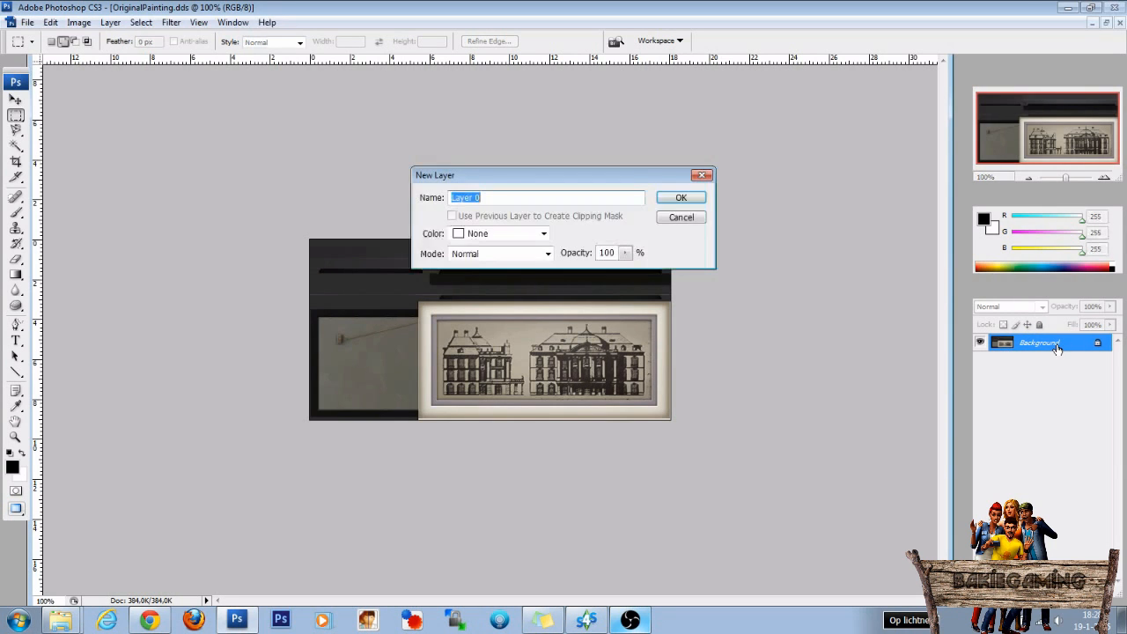
click(681, 198)
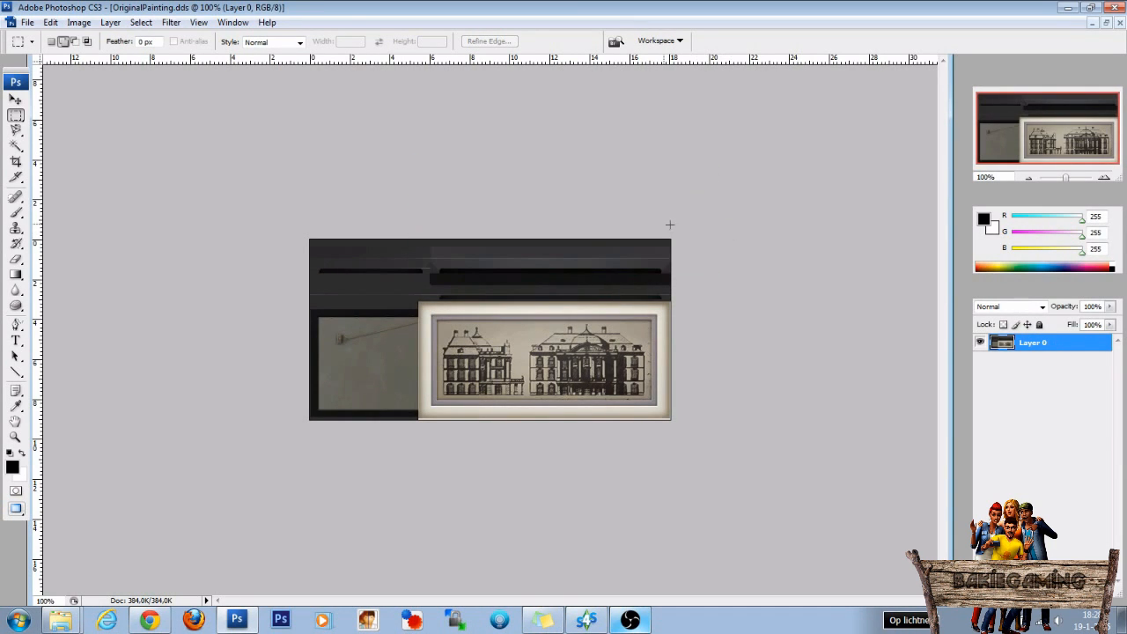
scroll(586, 251, up, 5)
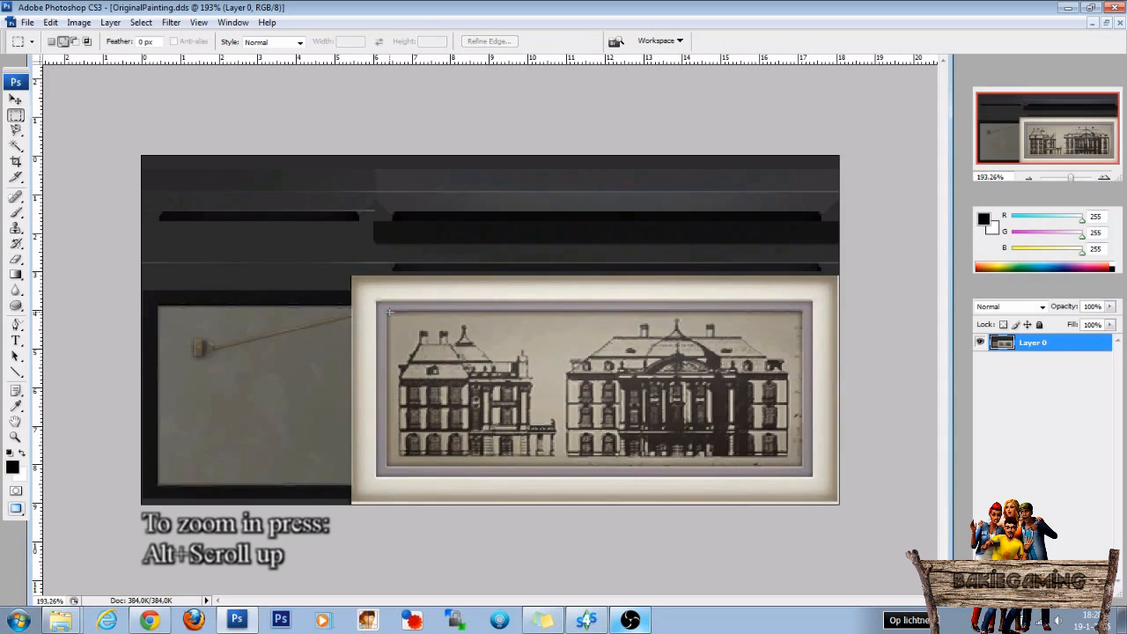
drag(388, 310, 802, 467)
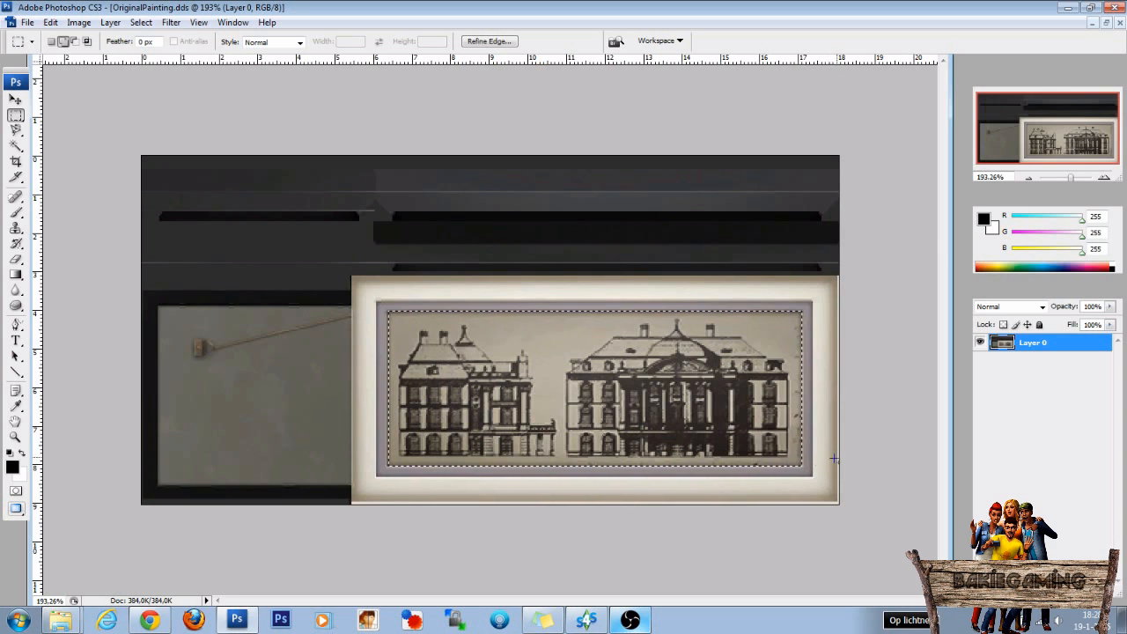
key(Delete)
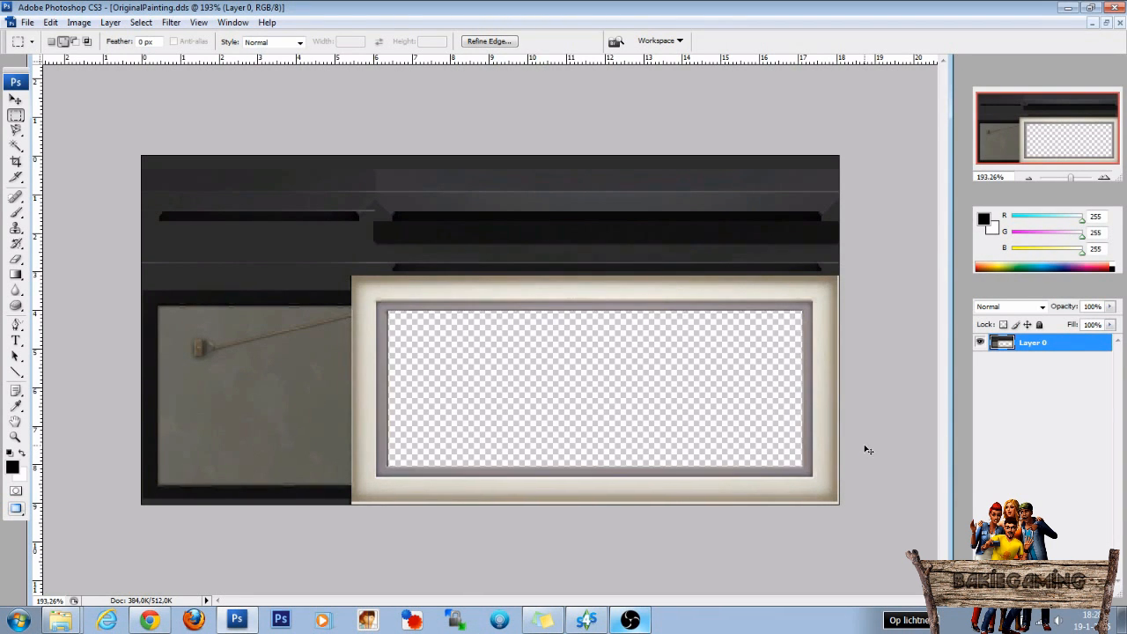
key(ctrl+d)
Save the emptied frame texture as OriginalPaintingEmty.psd in Photoshop format with maximized compatibility.
click(29, 23)
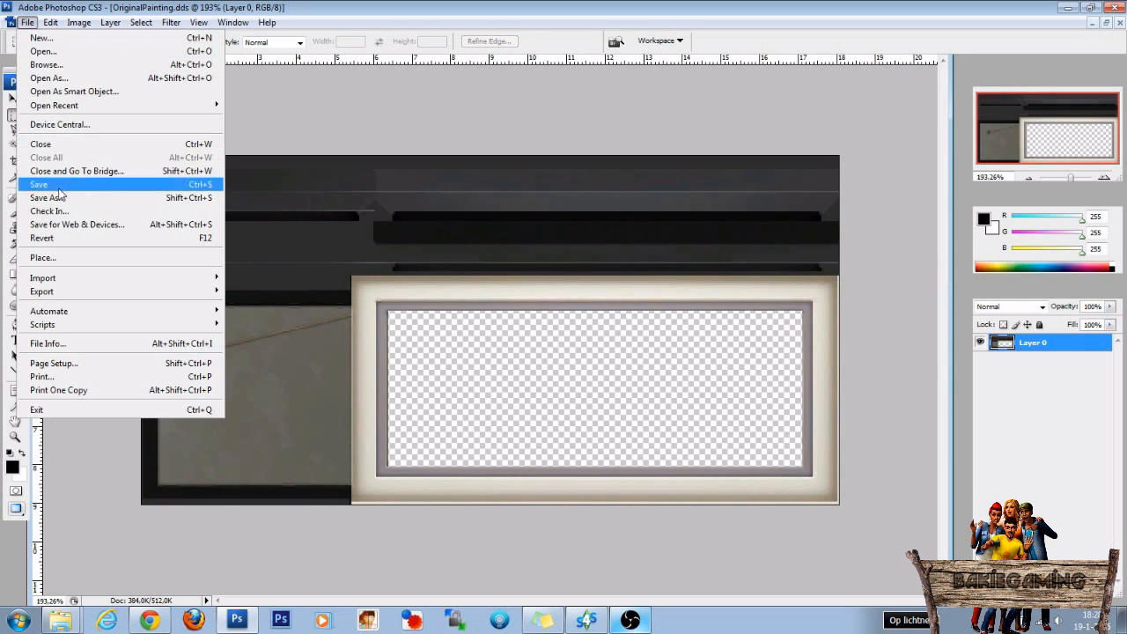
click(46, 197)
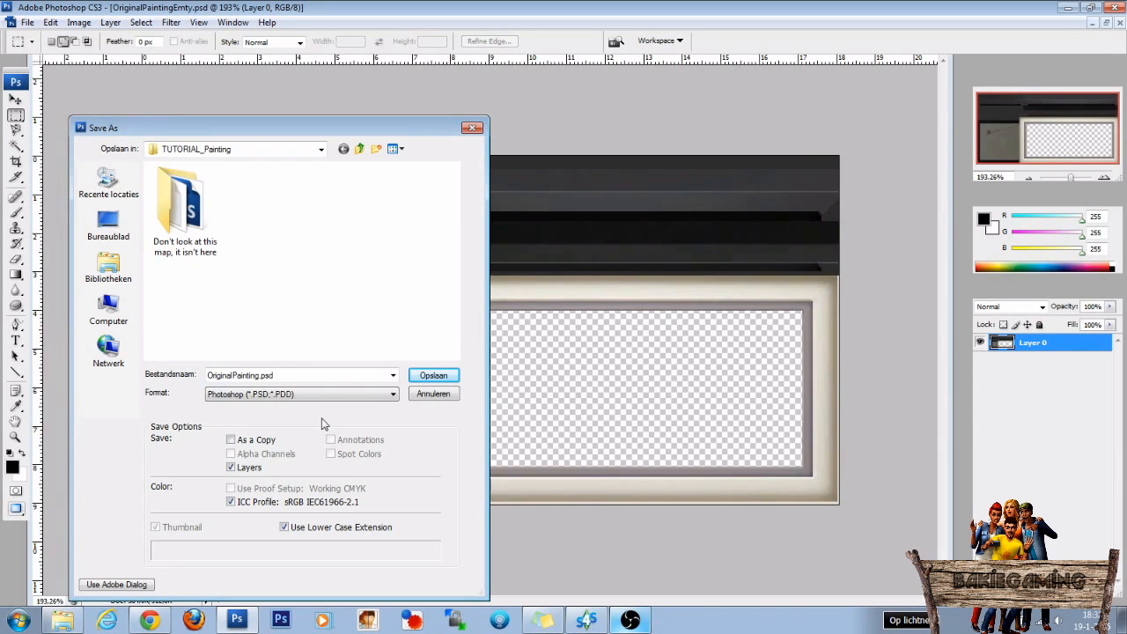
double_click(261, 375)
click(261, 375)
text(Emty)
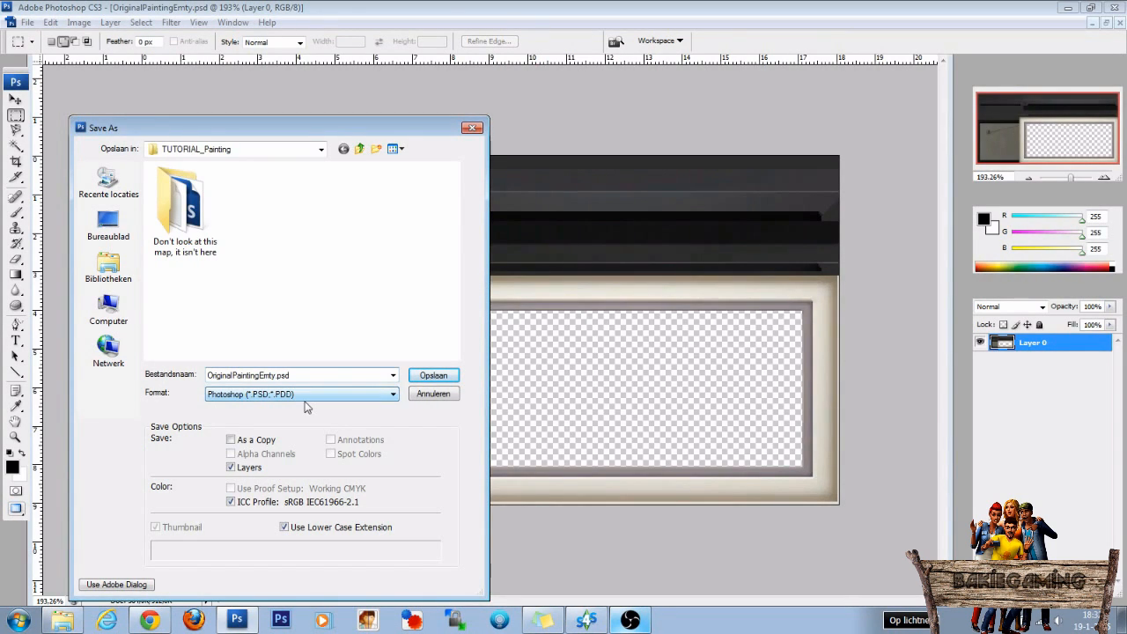
click(428, 376)
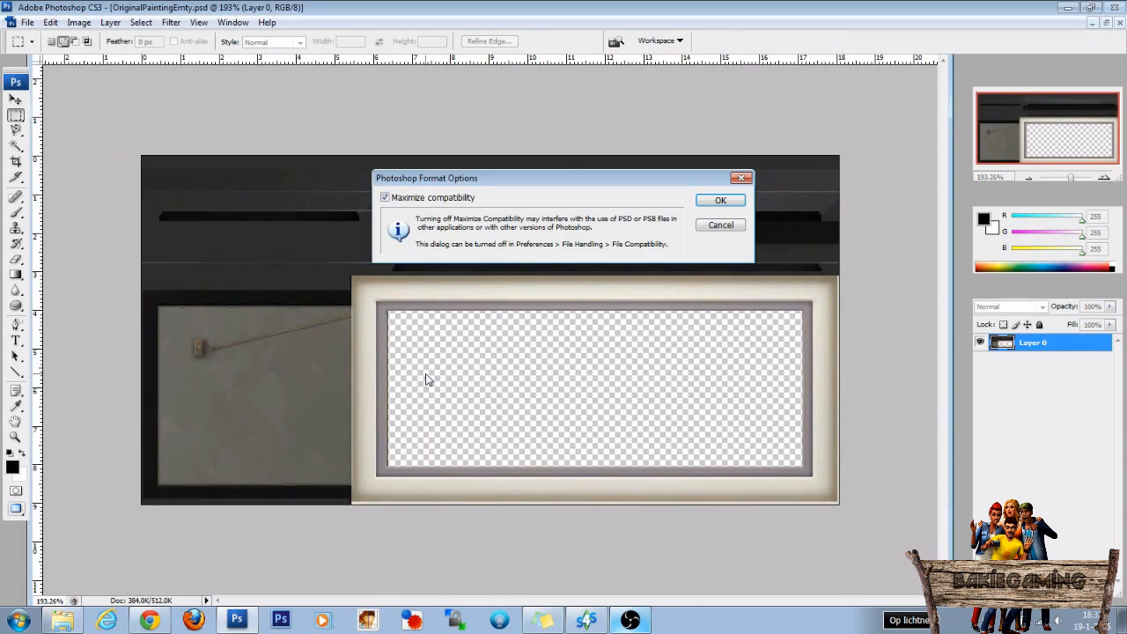
click(720, 201)
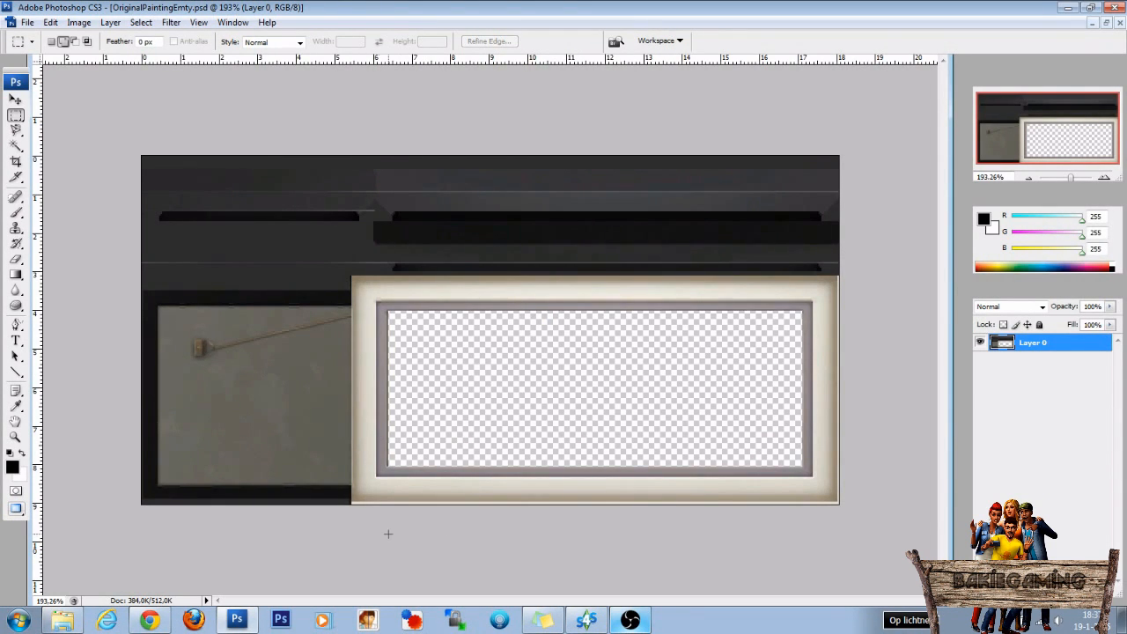
Switch to Chrome and search Google Images for "landscape".
click(151, 620)
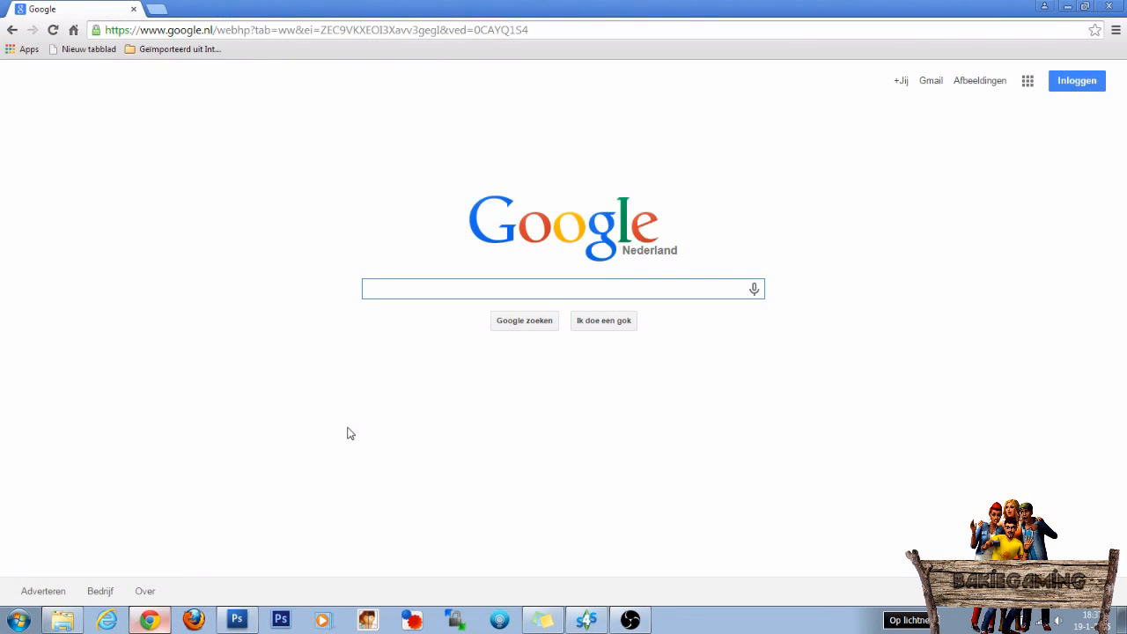
text(landscape)
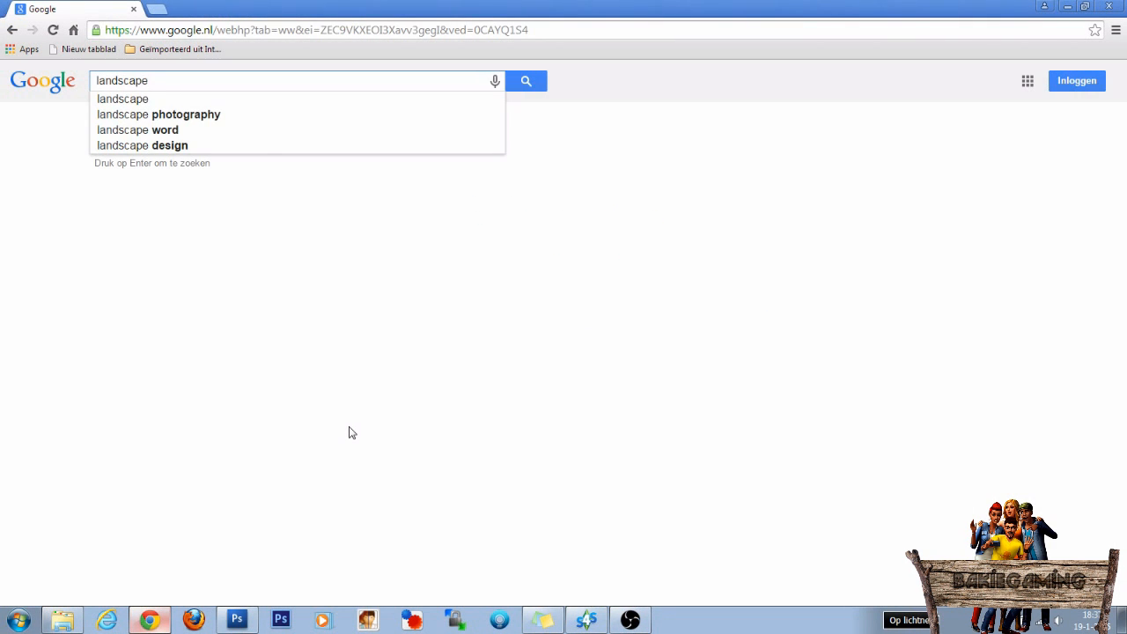
key(Return)
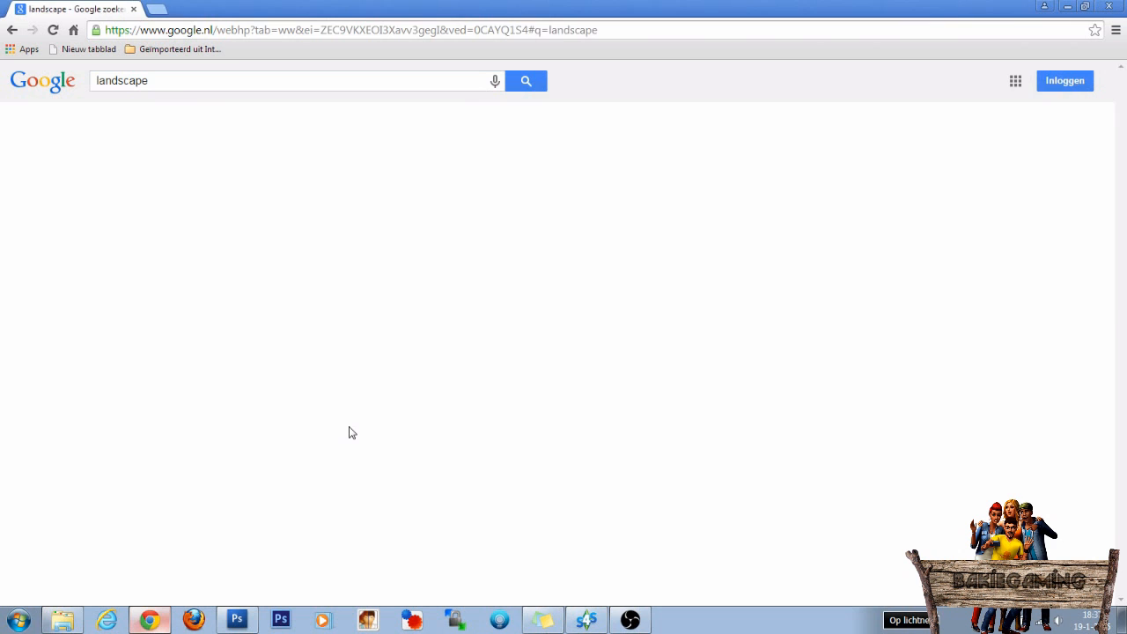
click(162, 124)
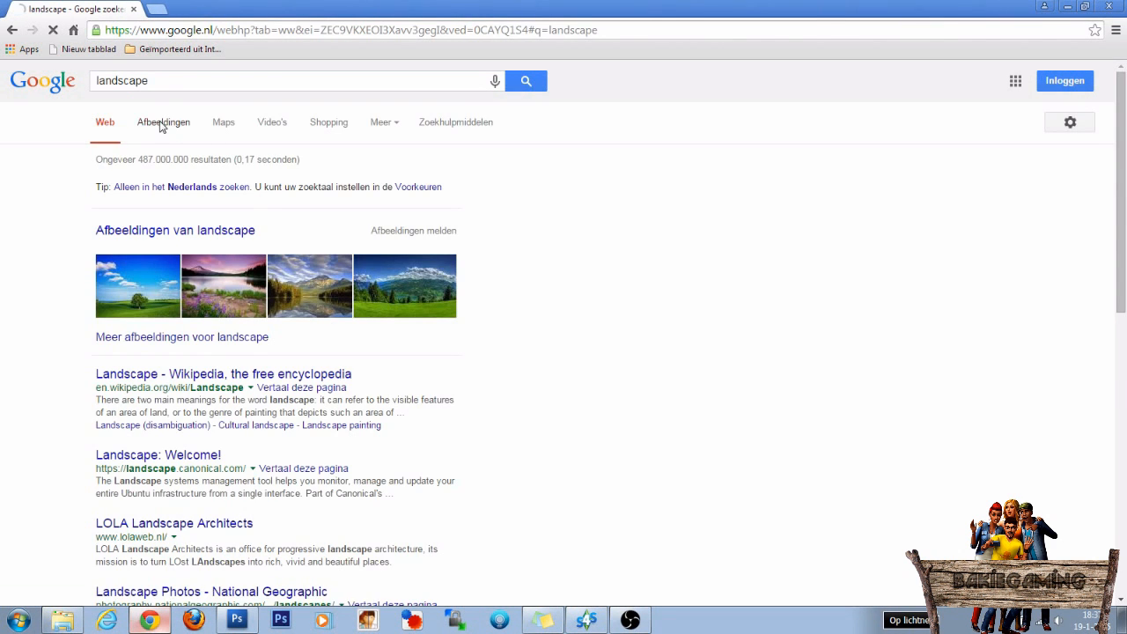
Filter the landscape image results to large pictures and browse them for a suitable painting motif.
click(472, 129)
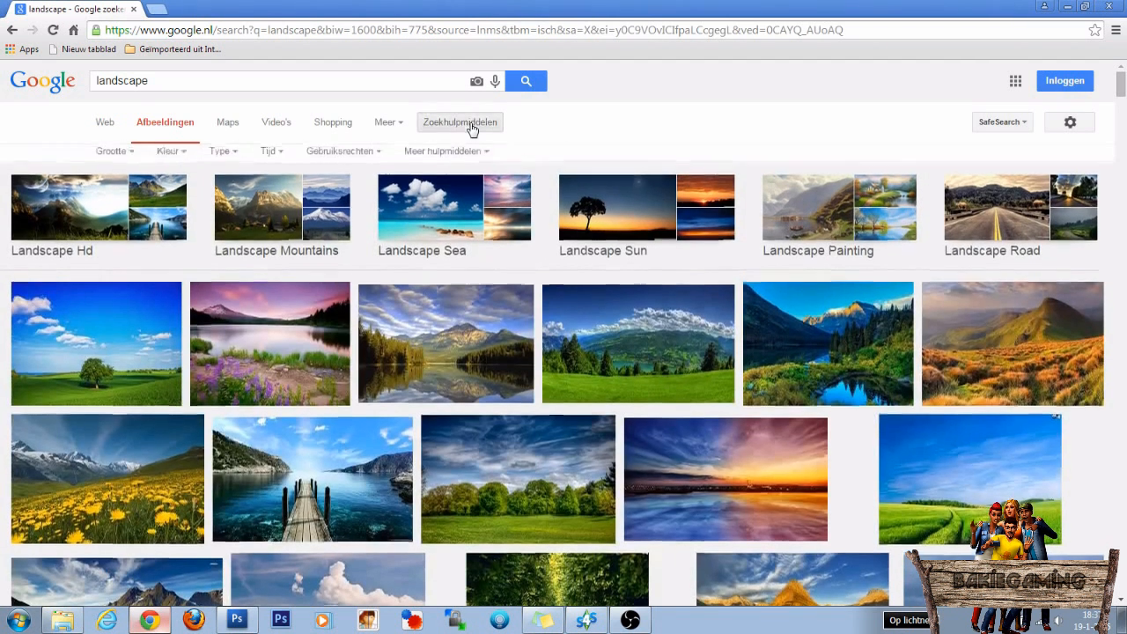
click(120, 159)
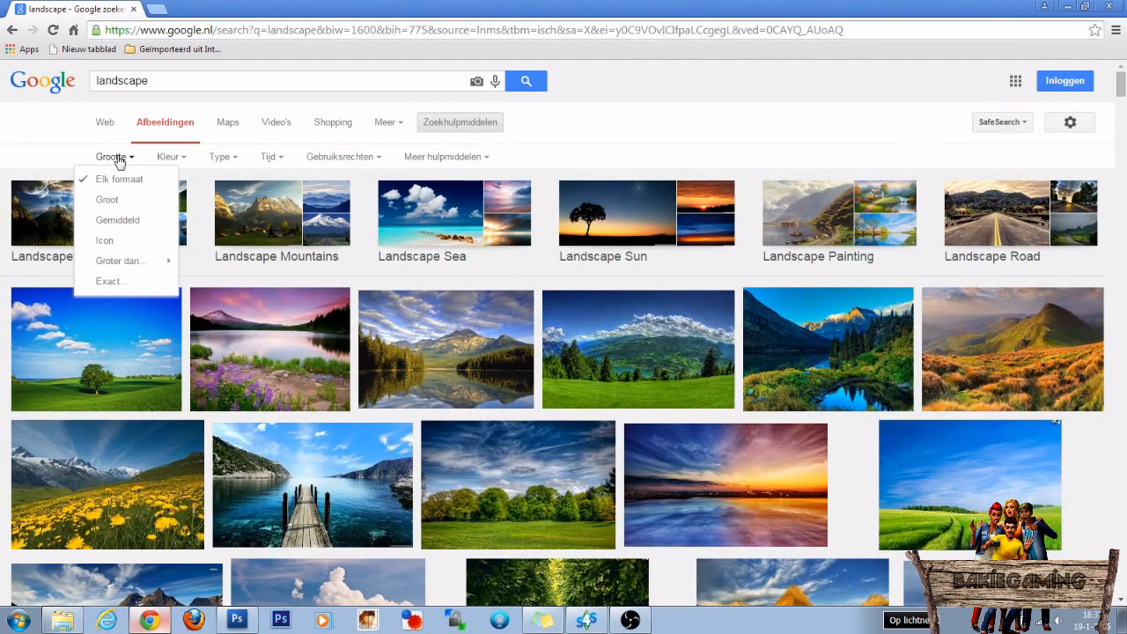
click(110, 200)
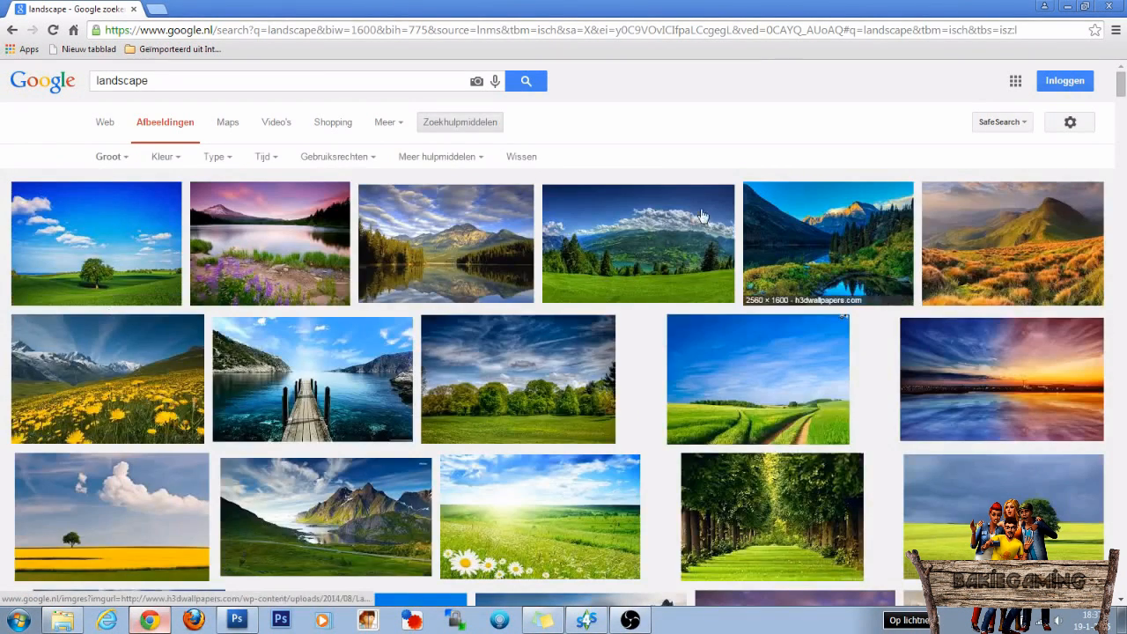
scroll(764, 361, down, 5)
scroll(616, 396, up, 3)
scroll(609, 401, down, 3)
scroll(609, 402, down, 6)
scroll(609, 402, up, 10)
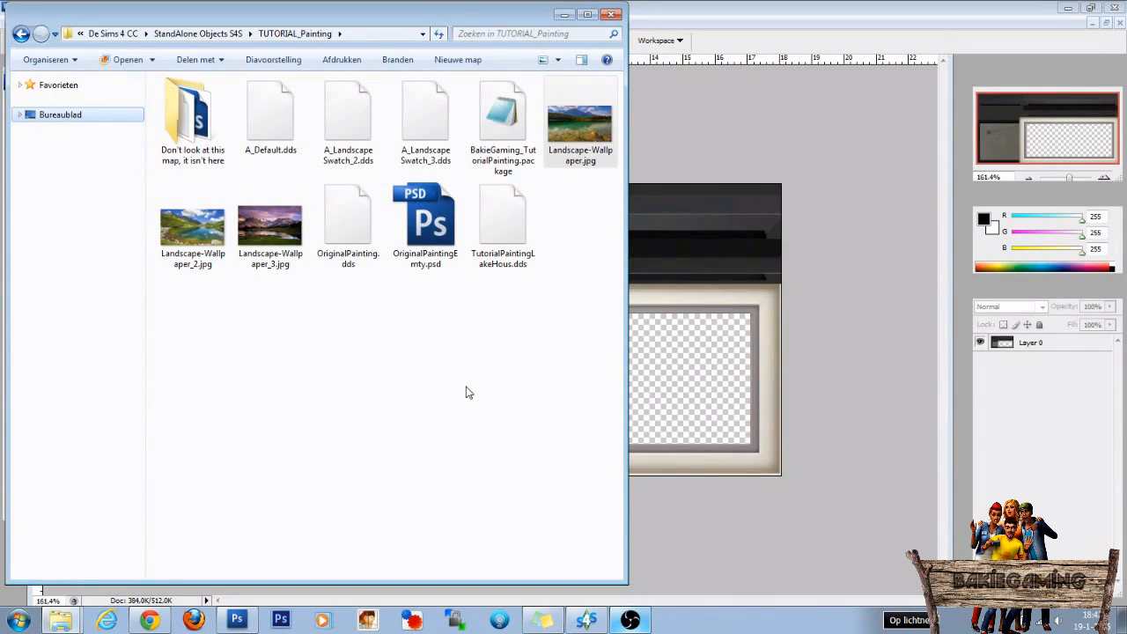
Bring Landscape-Wallpaper.jpg from the TUTORIAL_Painting folder into OriginalPaintingEmty.psd in Photoshop as a new layer, and close the wallpaper image.
drag(580, 129, 754, 144)
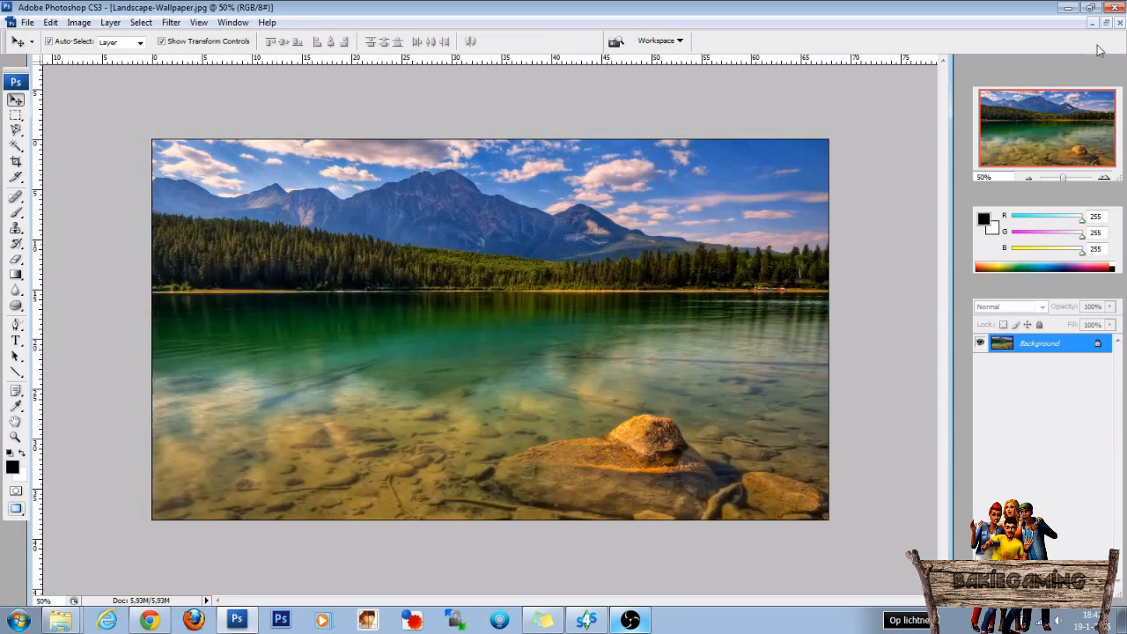
click(1106, 23)
drag(522, 87, 586, 103)
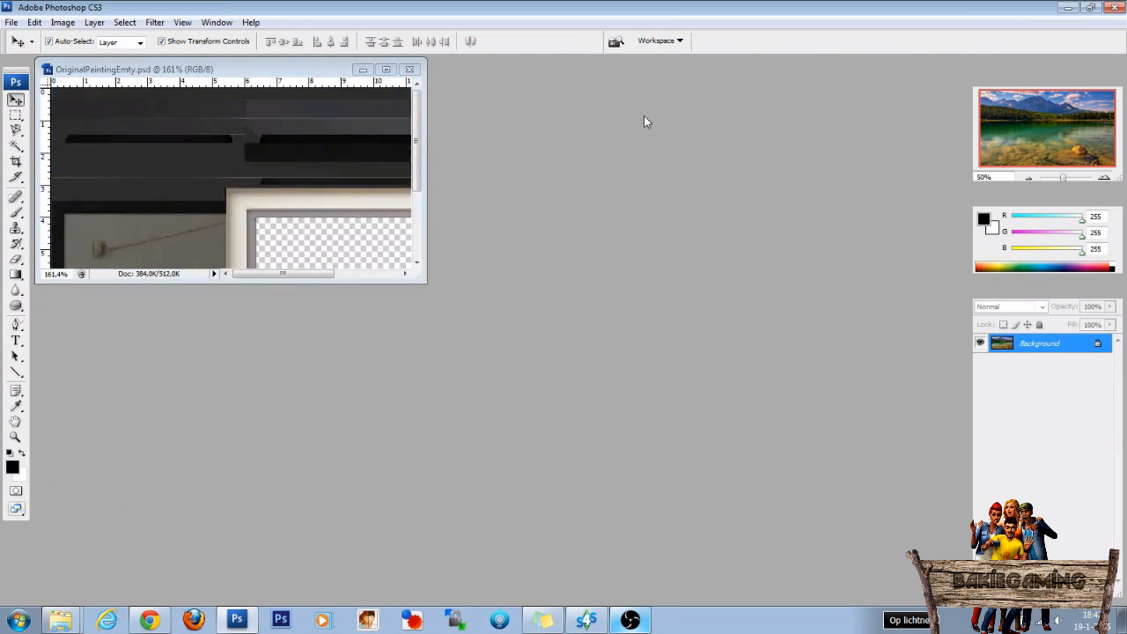
drag(499, 290, 184, 170)
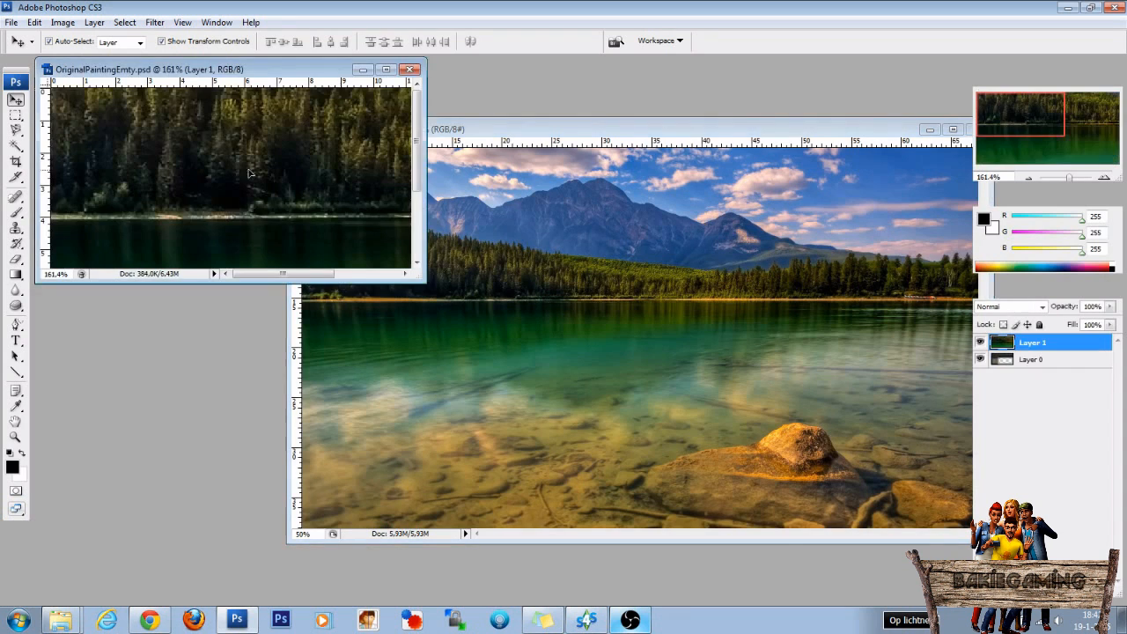
drag(726, 129, 588, 133)
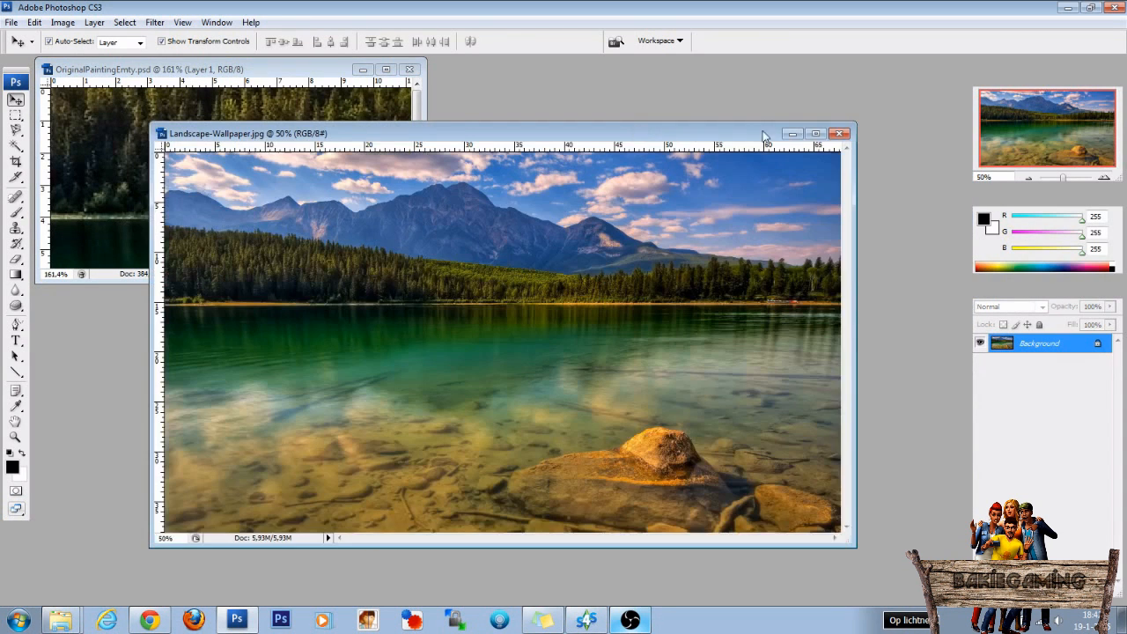
click(839, 133)
Scale the landscape layer down proportionally to about 20.8% and place it over the frame area of the texture.
click(385, 70)
key(ctrl+t)
key(ctrl+0)
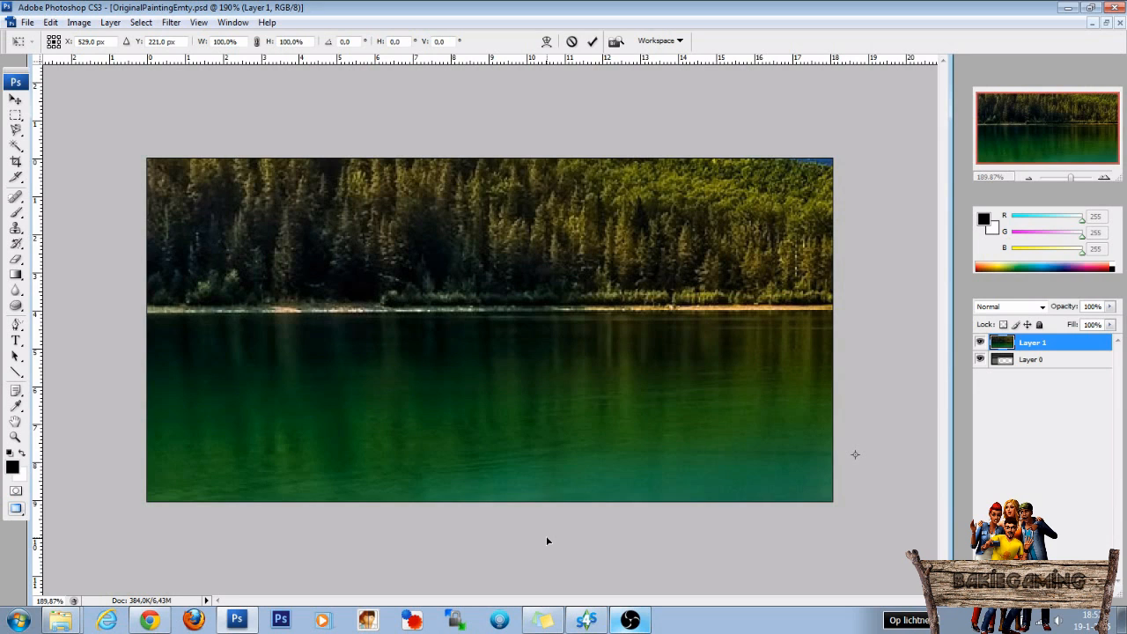
key(ctrl+minus)
key(ctrl+minus)
key(ctrl+minus)
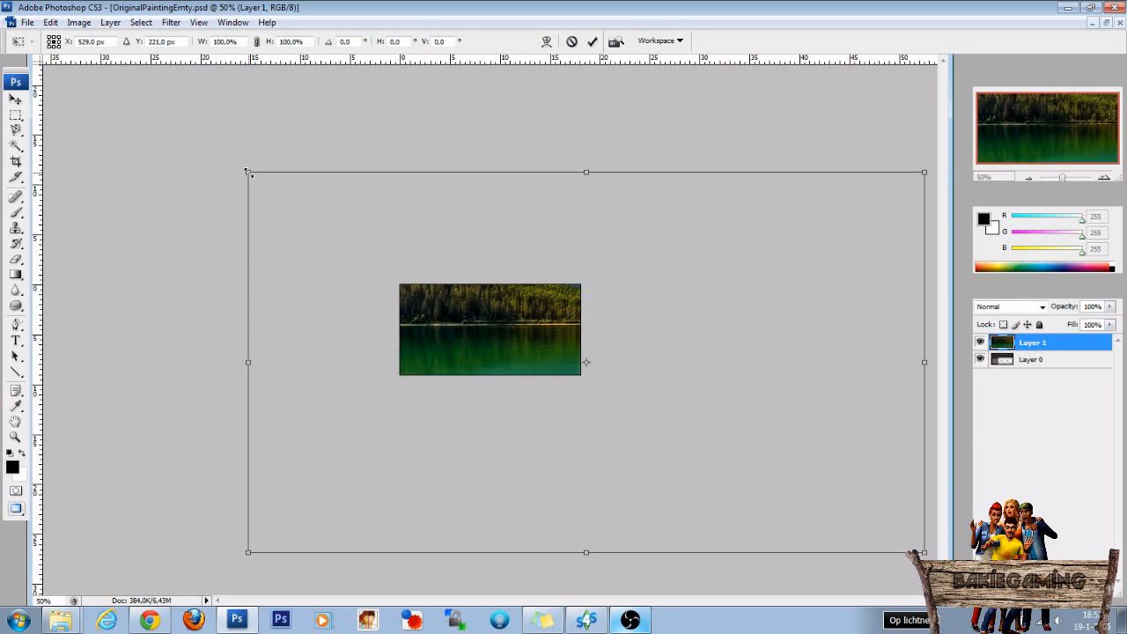
drag(249, 173, 783, 471)
drag(827, 512, 484, 336)
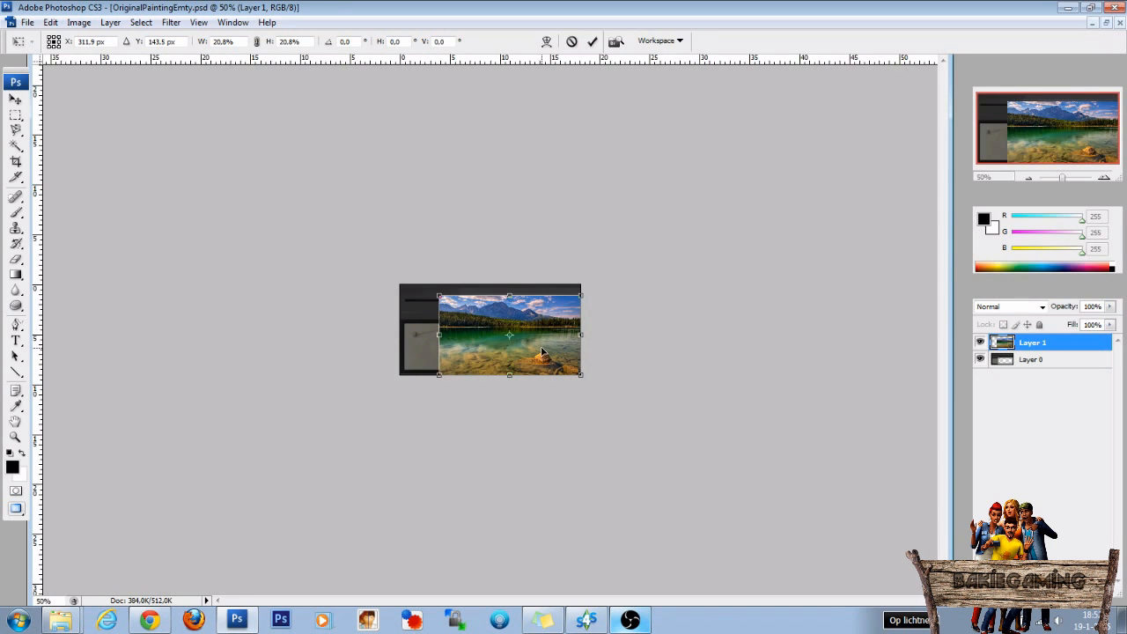
key(Return)
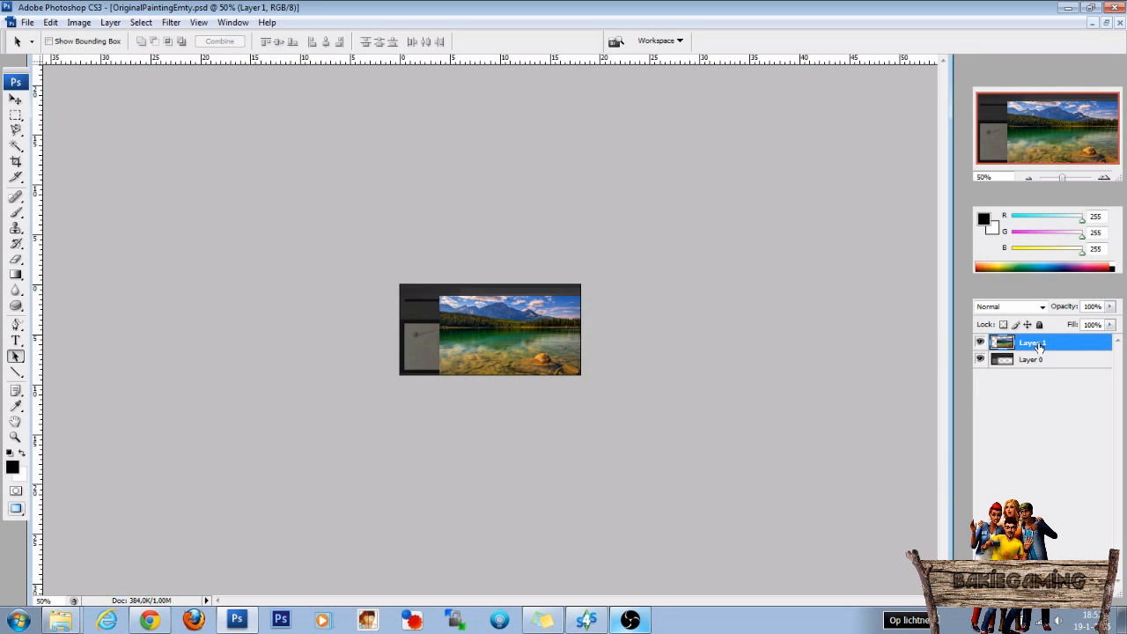
Move the landscape layer below the frame layer, and scale it to about 88.1% with mountains and lake filling the frame opening.
drag(1038, 347, 1038, 369)
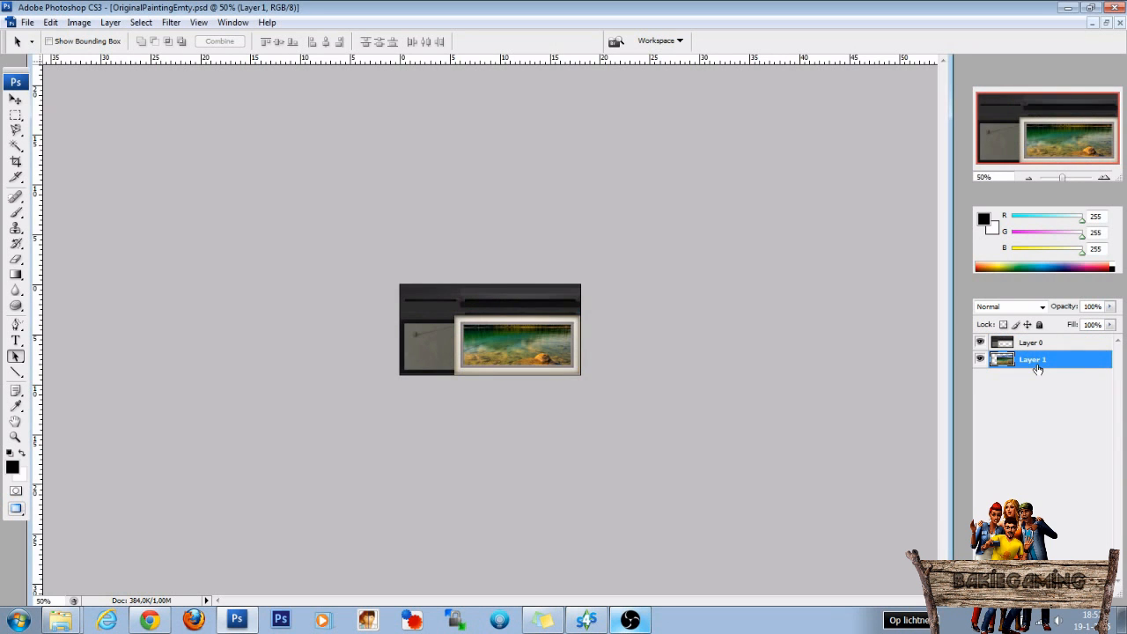
scroll(573, 479, up, 5)
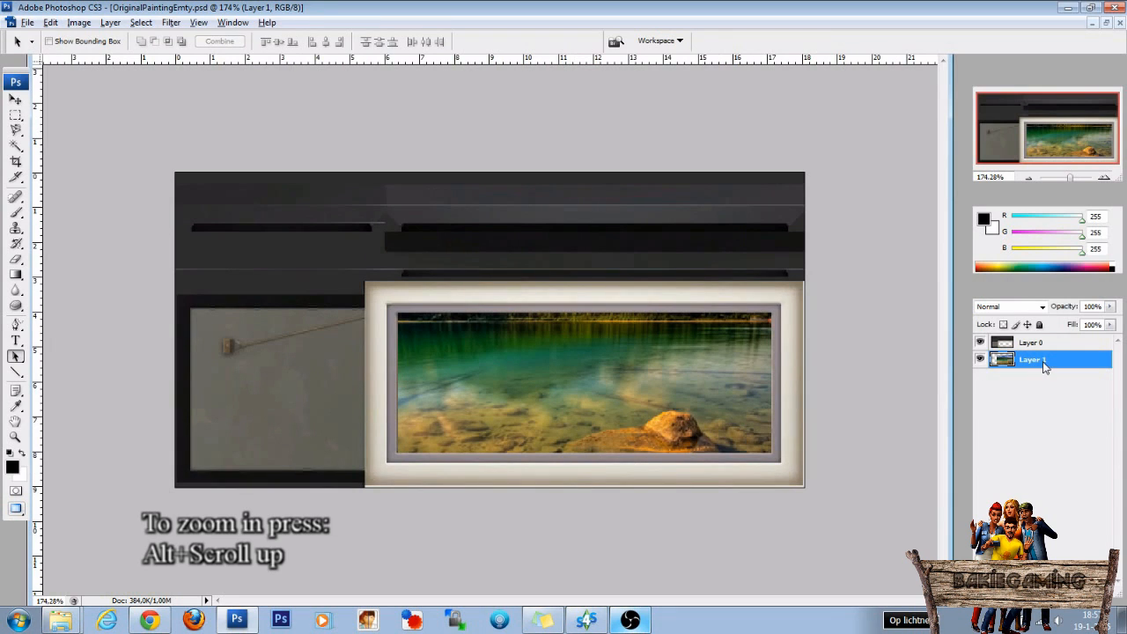
key(ctrl+t)
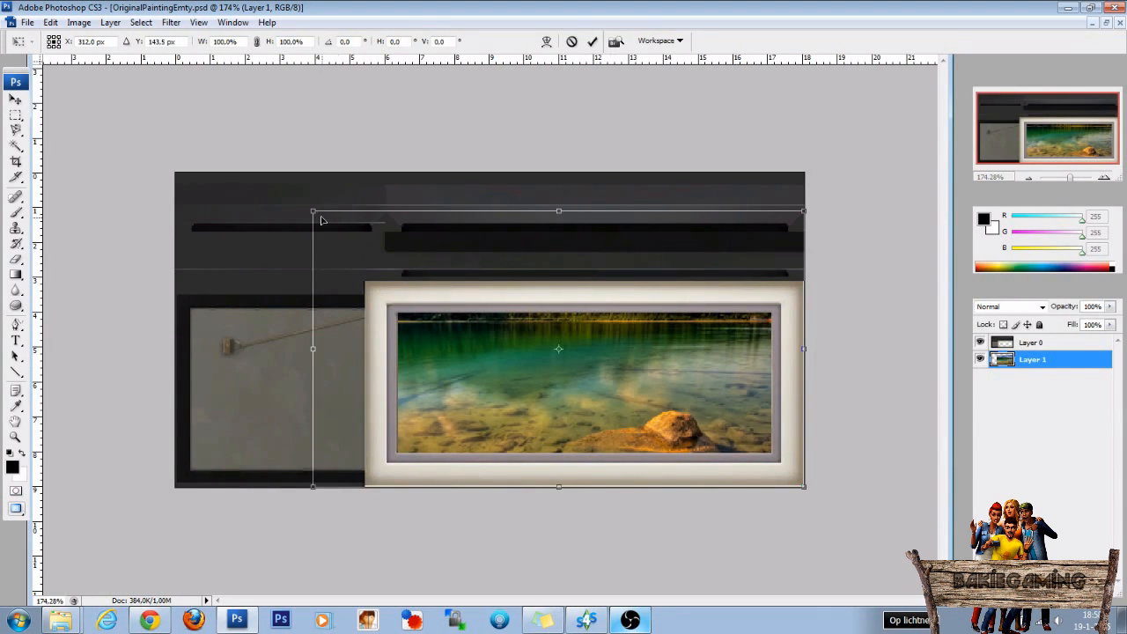
drag(313, 211, 370, 243)
drag(555, 374, 577, 437)
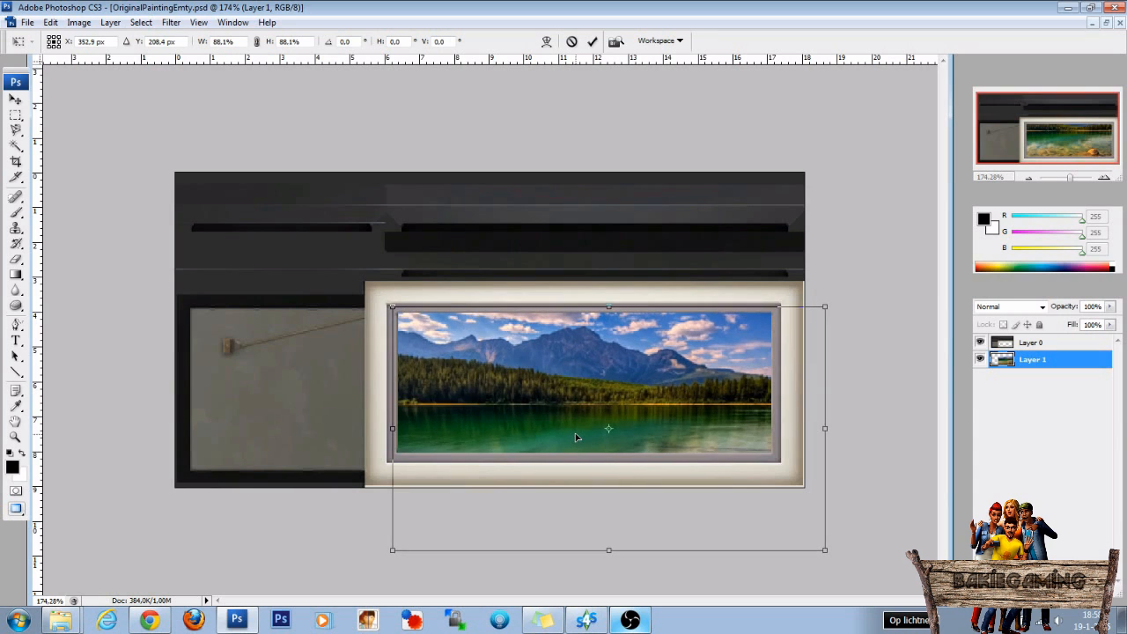
key(Return)
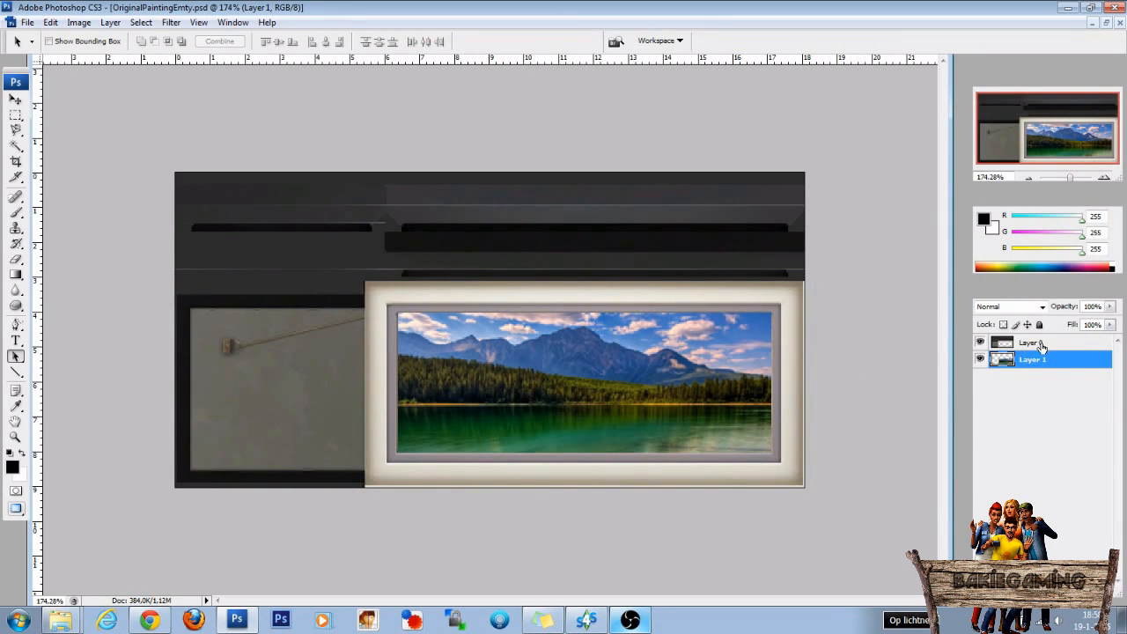
Select both the frame and landscape layers and flatten the image into a single background.
click(1039, 345)
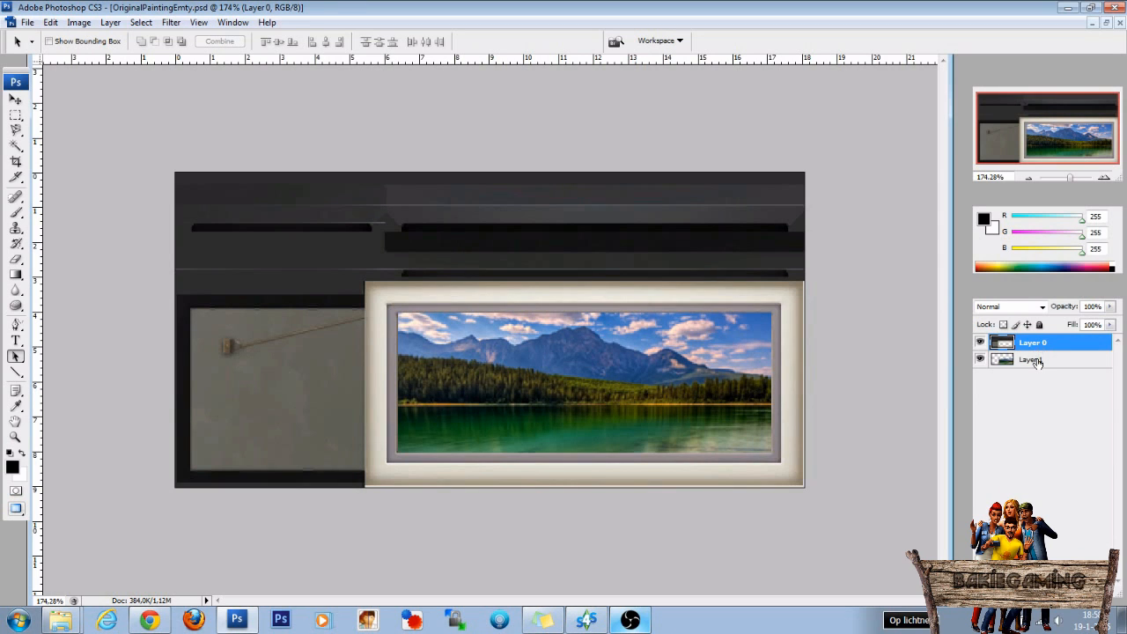
shift+click(1036, 361)
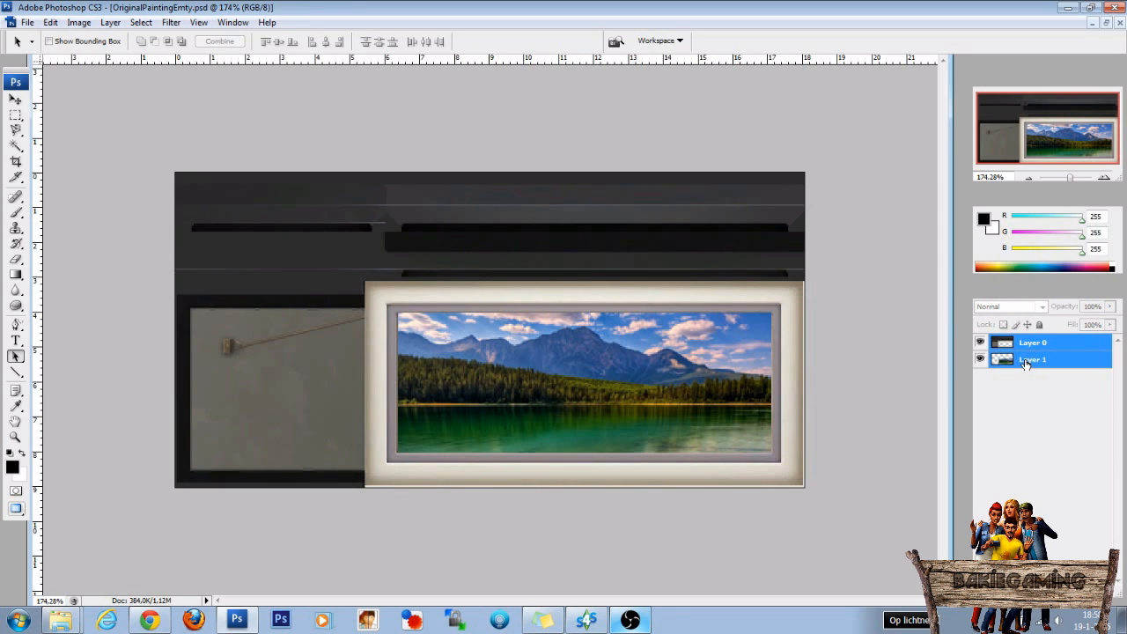
right_click(1032, 360)
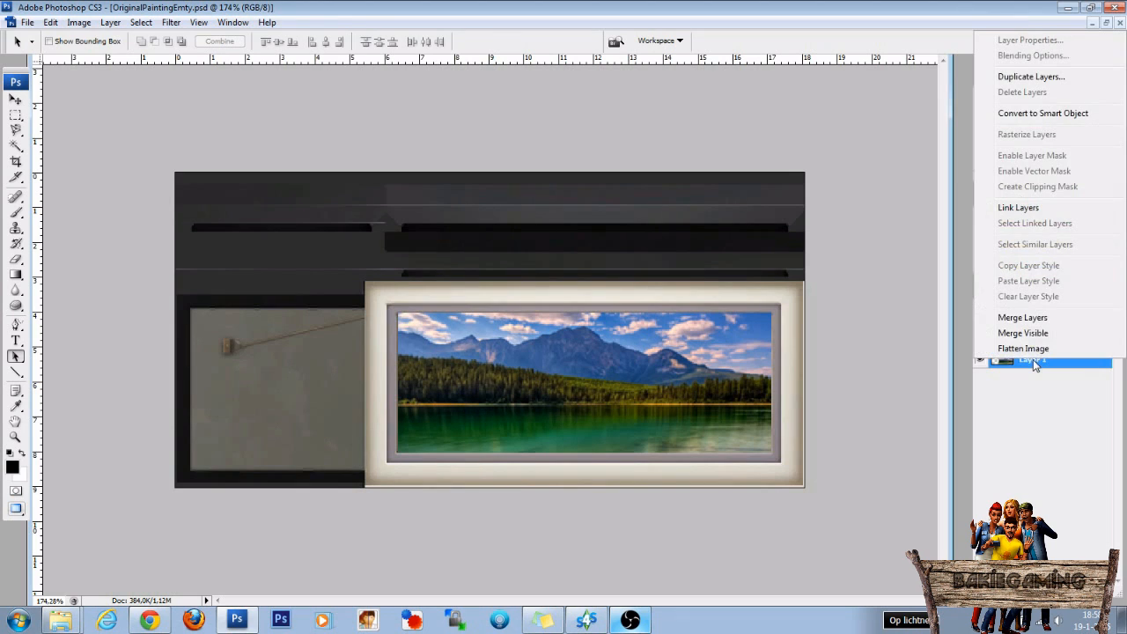
click(1031, 353)
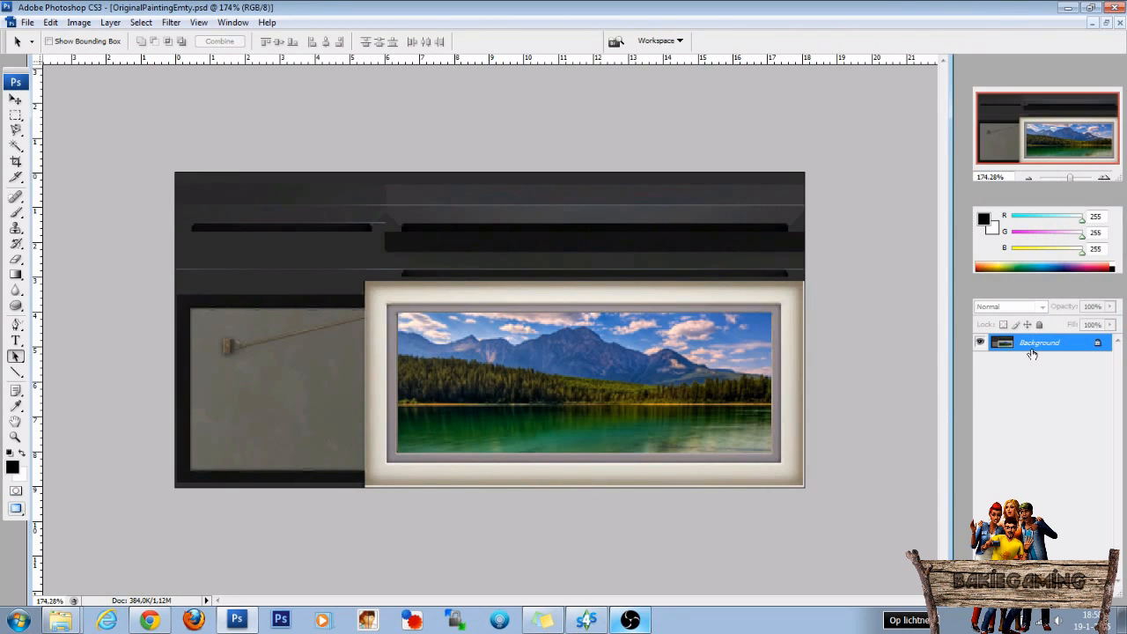
Save the flattened texture as OriginalPaintingLandscape_1.dds in D3D/DDS format, using DXT5 ARGB interpolated alpha with generated MIP maps.
click(27, 22)
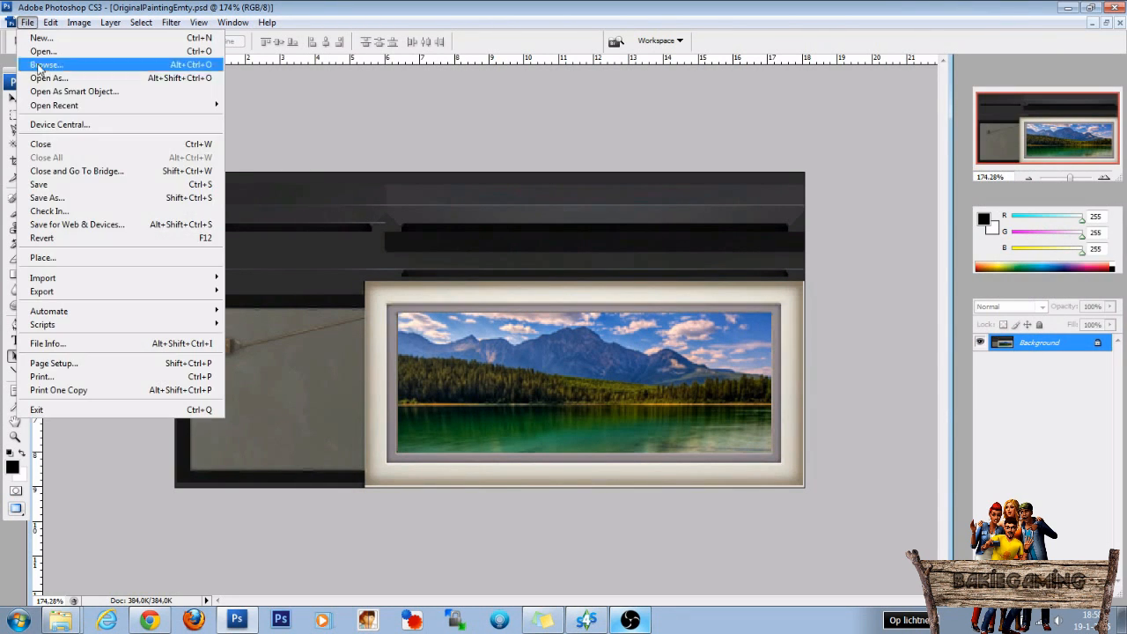
click(55, 195)
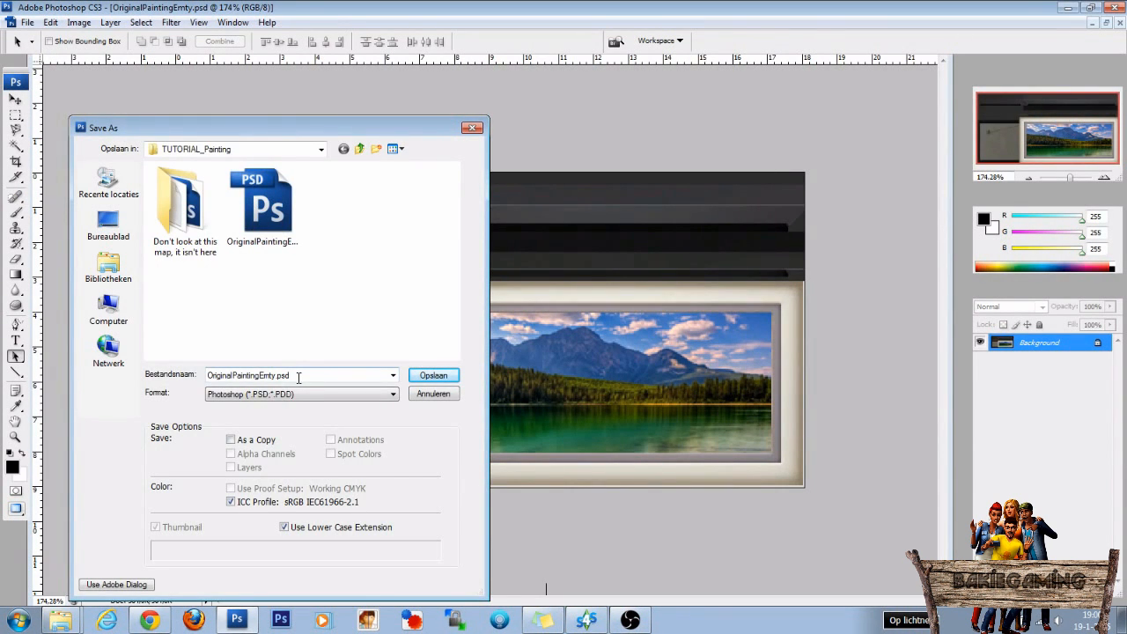
click(295, 394)
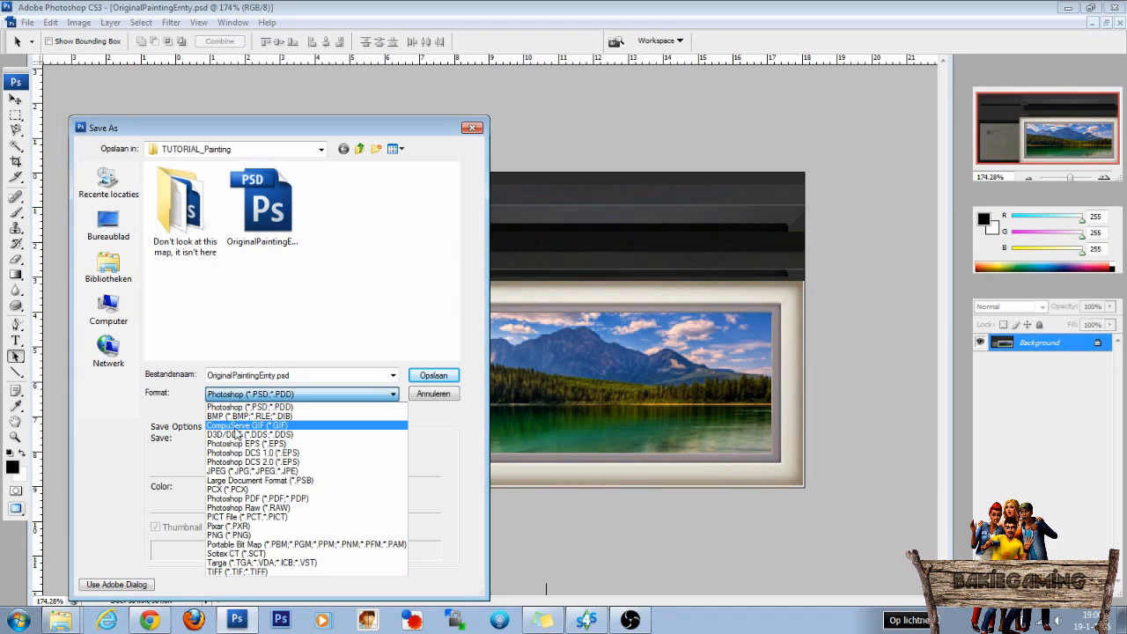
click(238, 434)
double_click(272, 376)
click(276, 376)
key(BackSpace)
key(BackSpace)
key(BackSpace)
key(BackSpace)
text(Landscape_1)
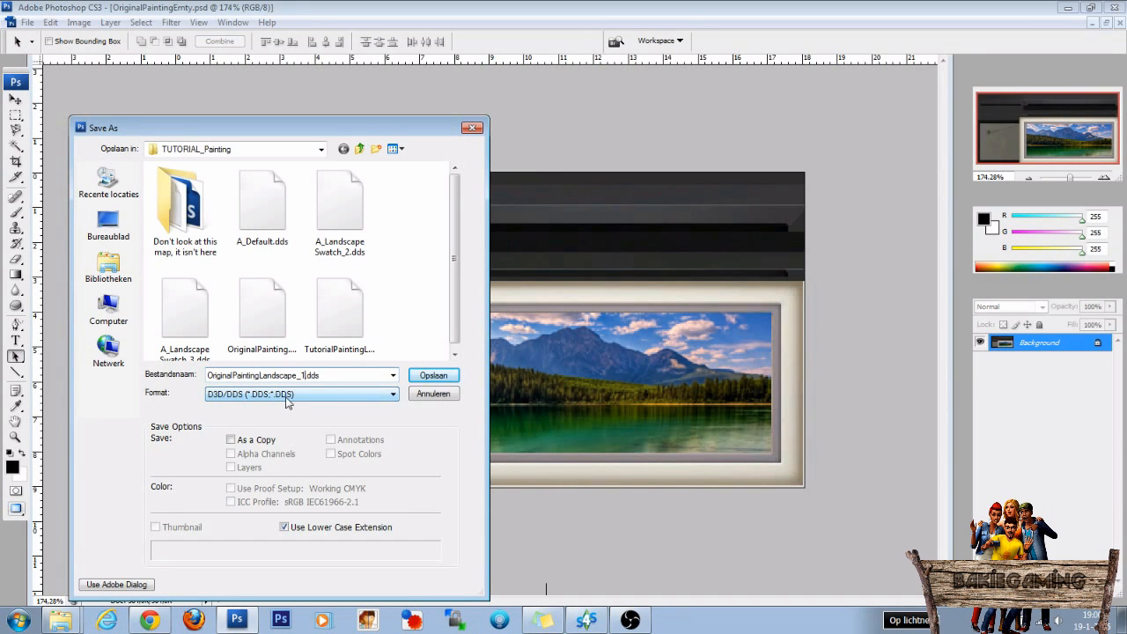
click(436, 377)
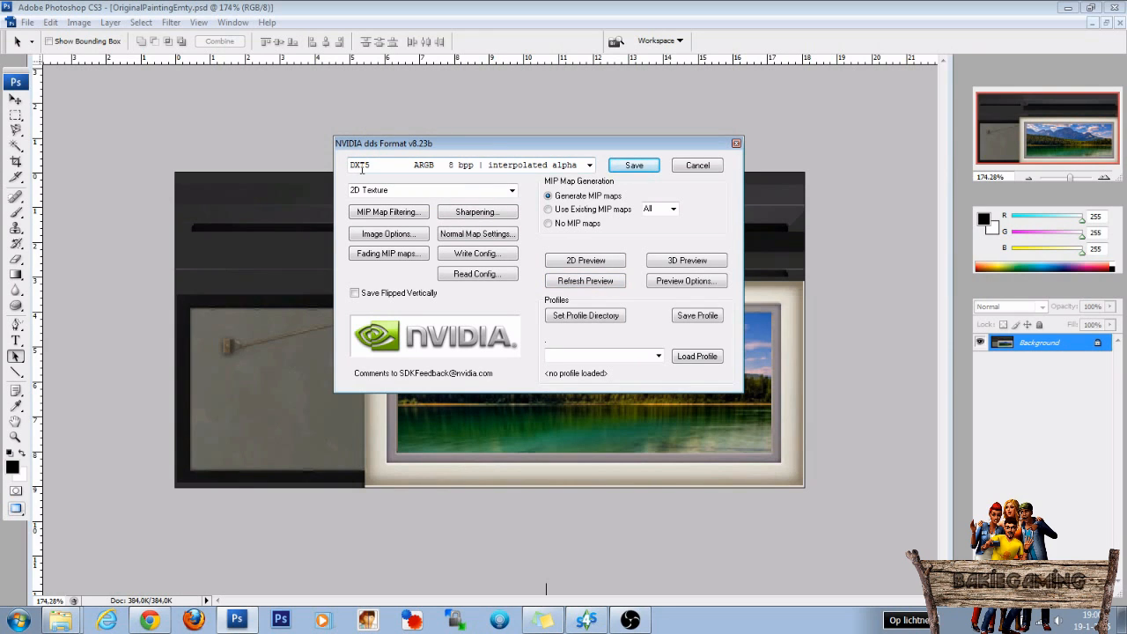
click(633, 166)
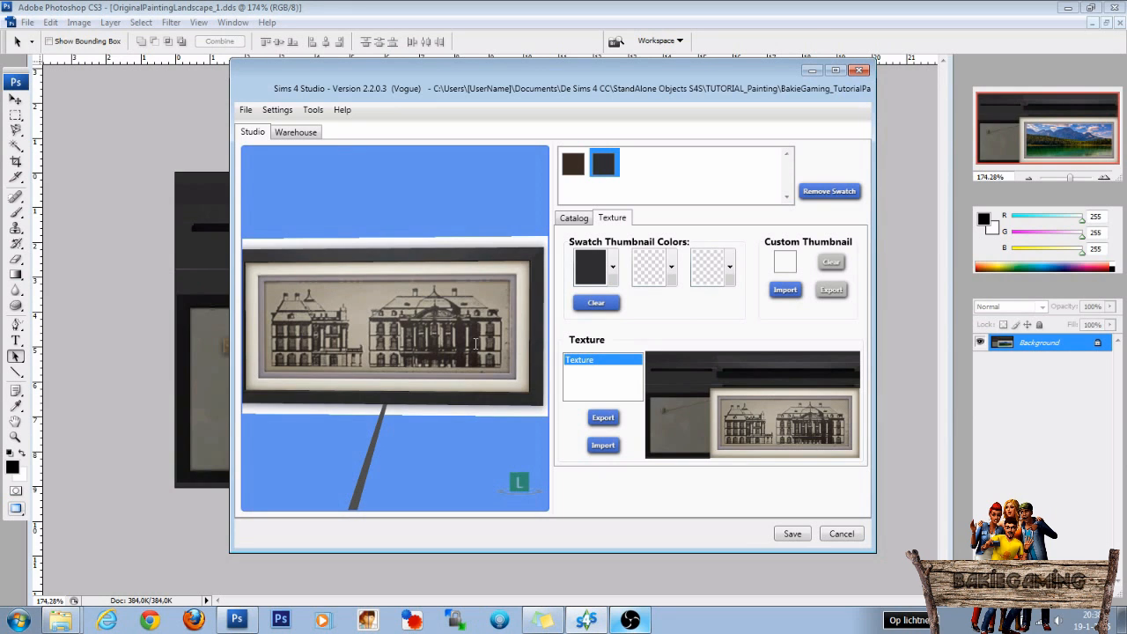
In Sims 4 Studio, import OriginalPaintingLandscape_1.dds as the black swatch's texture, and select the brown swatch.
click(607, 447)
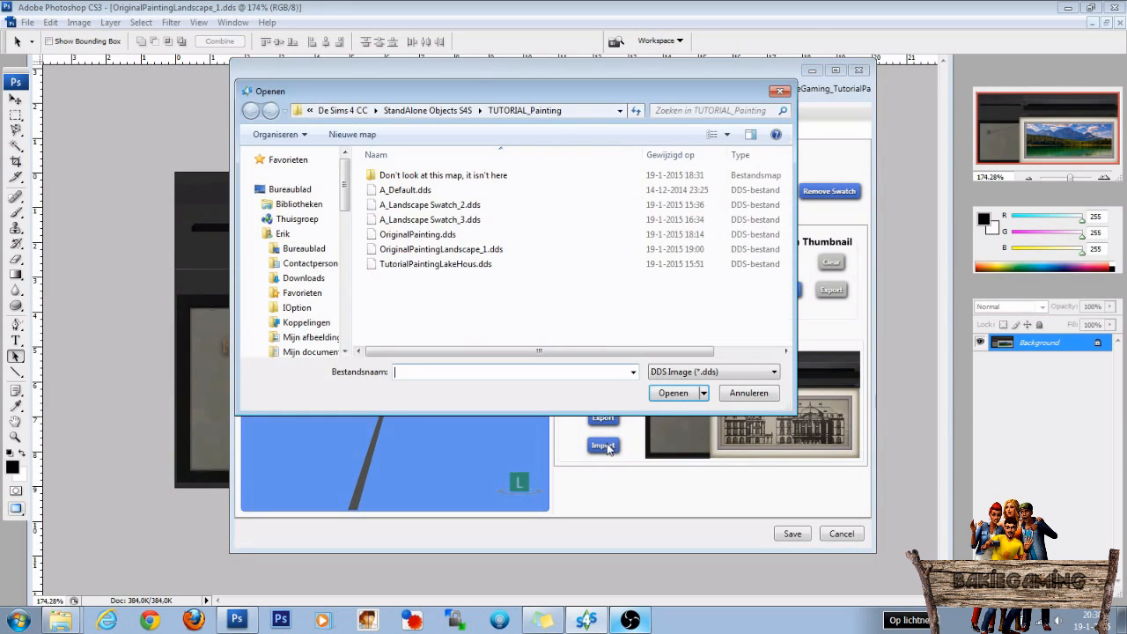
click(442, 252)
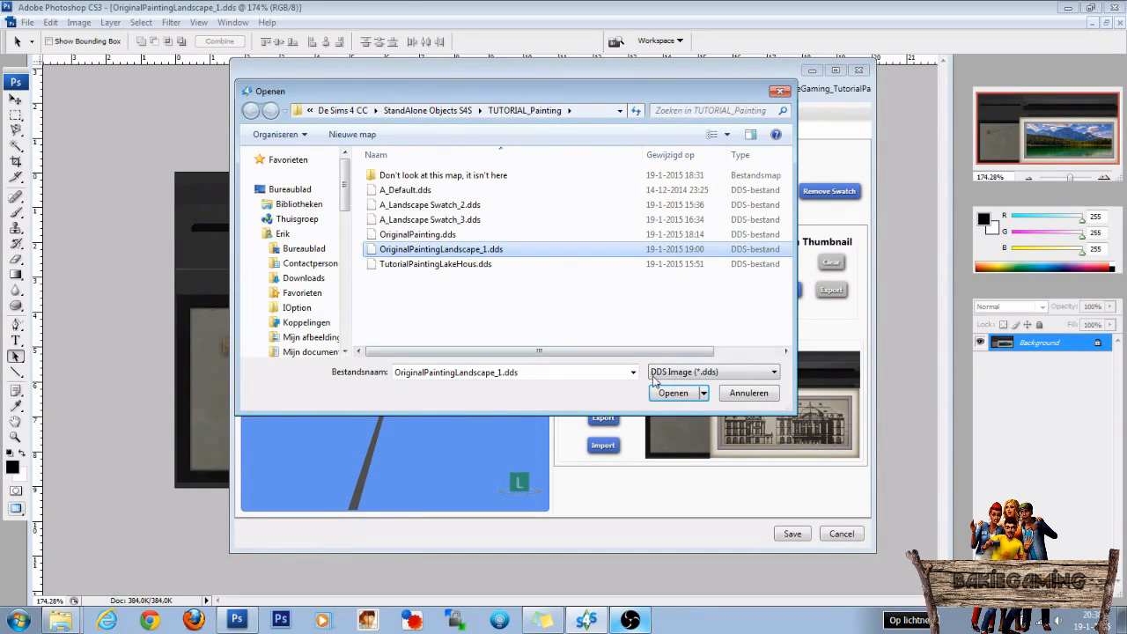
click(674, 393)
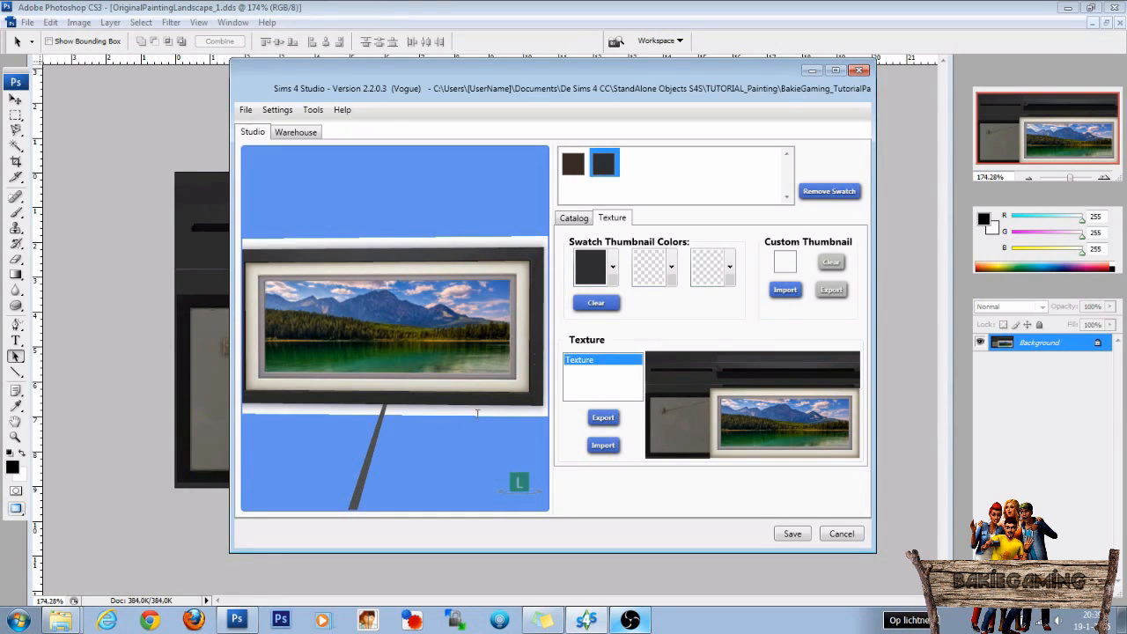
click(571, 170)
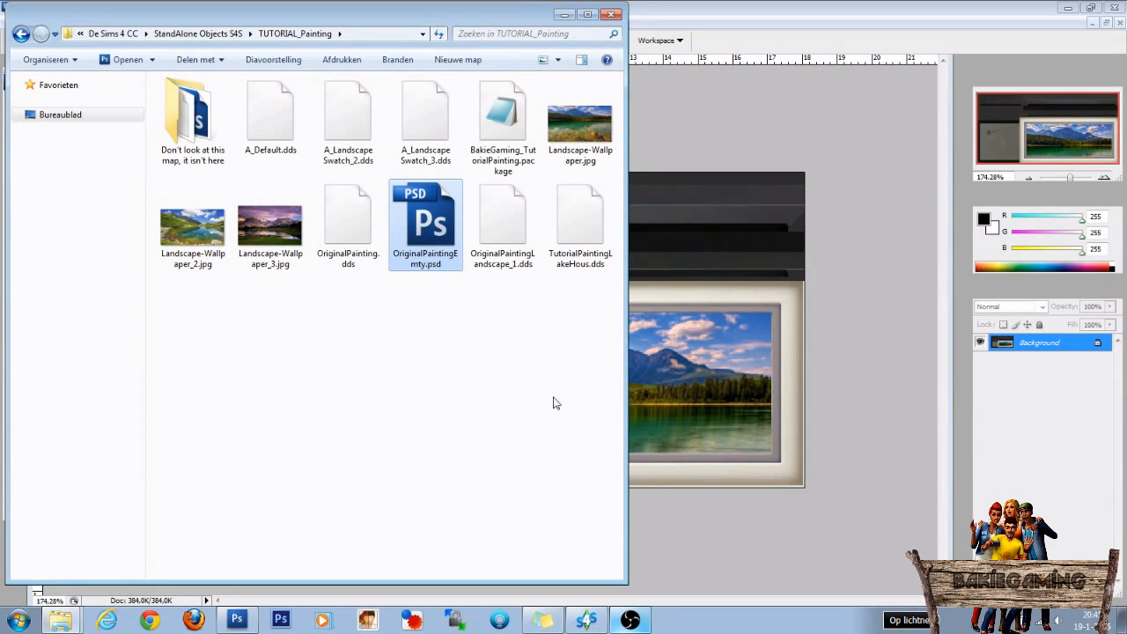
Open OriginalPaintingEmty.psd, select both the frame layer and the purple-sky landscape layer, and flatten the image.
double_click(430, 241)
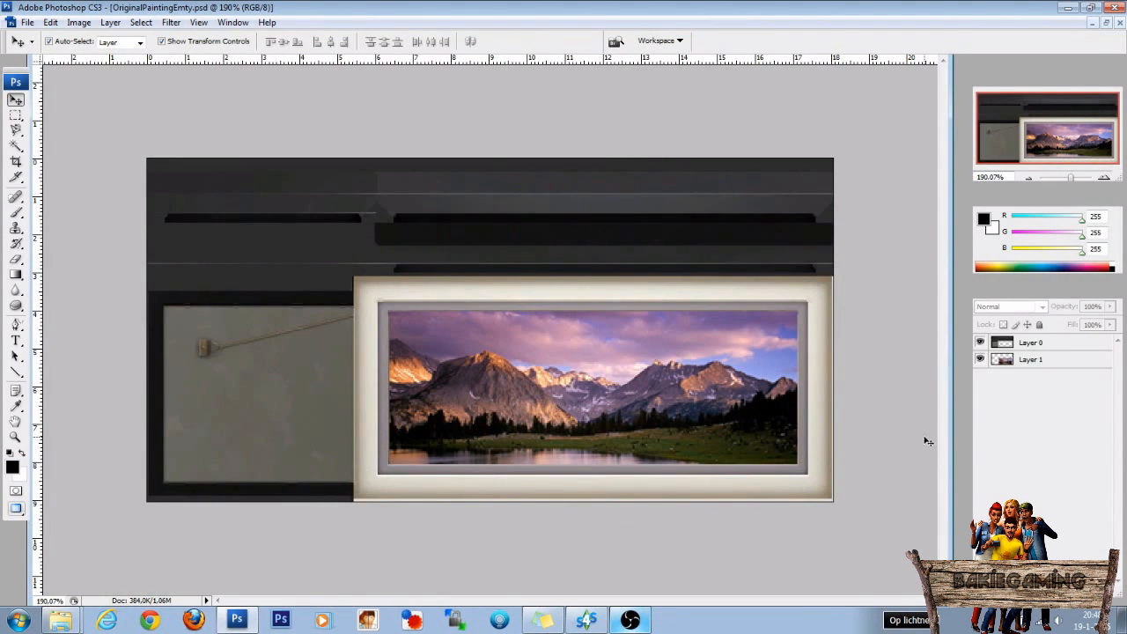
click(1032, 343)
shift+click(1034, 361)
right_click(1034, 361)
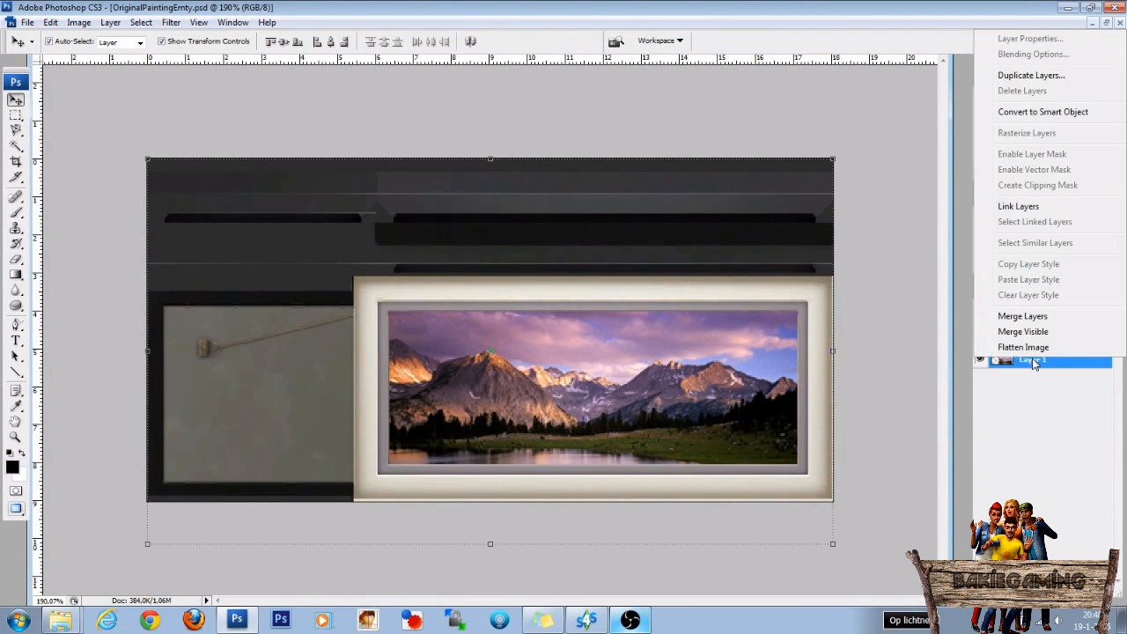
click(1023, 346)
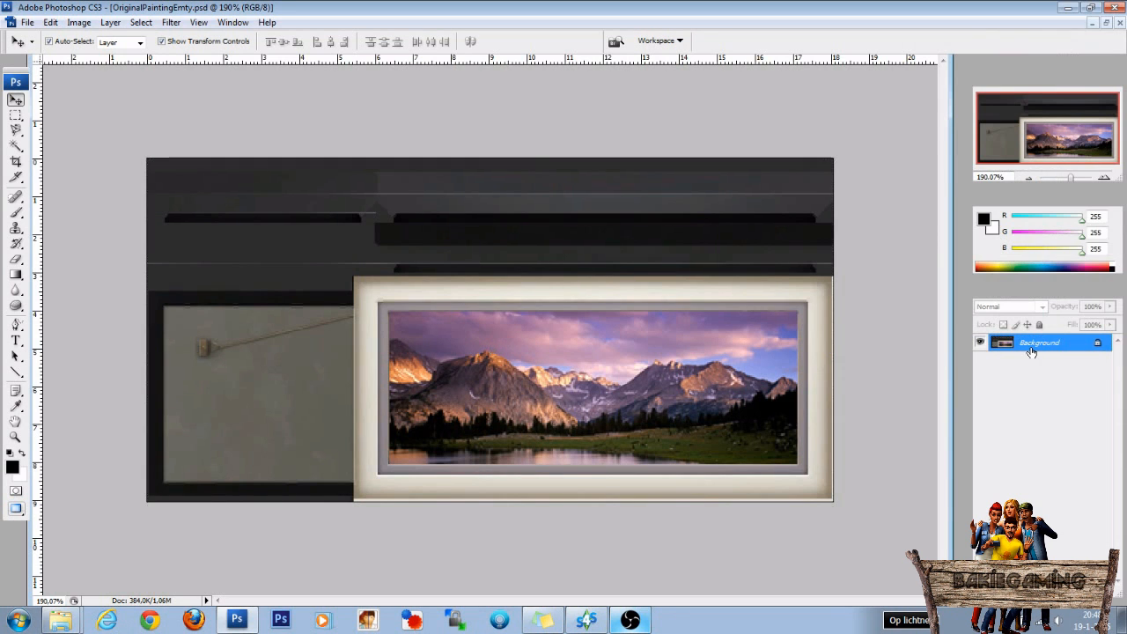
Save the flattened texture as OriginalPaintingLandscape_2.dds in D3D/DDS format, using DXT5 ARGB interpolated alpha with generated MIP maps.
click(29, 24)
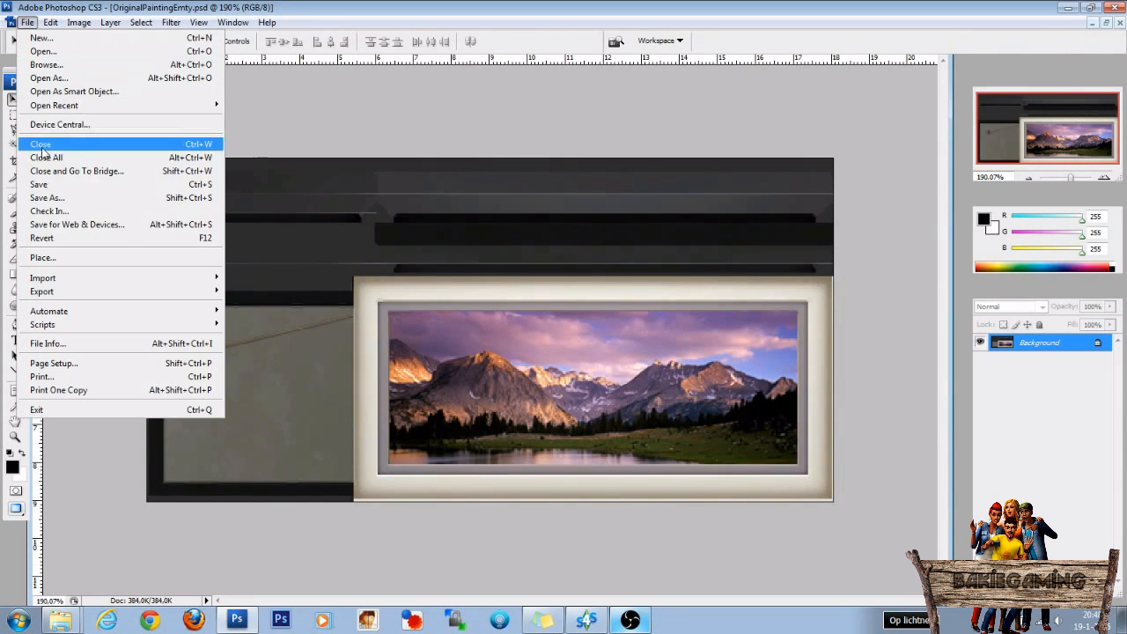
click(44, 196)
click(296, 395)
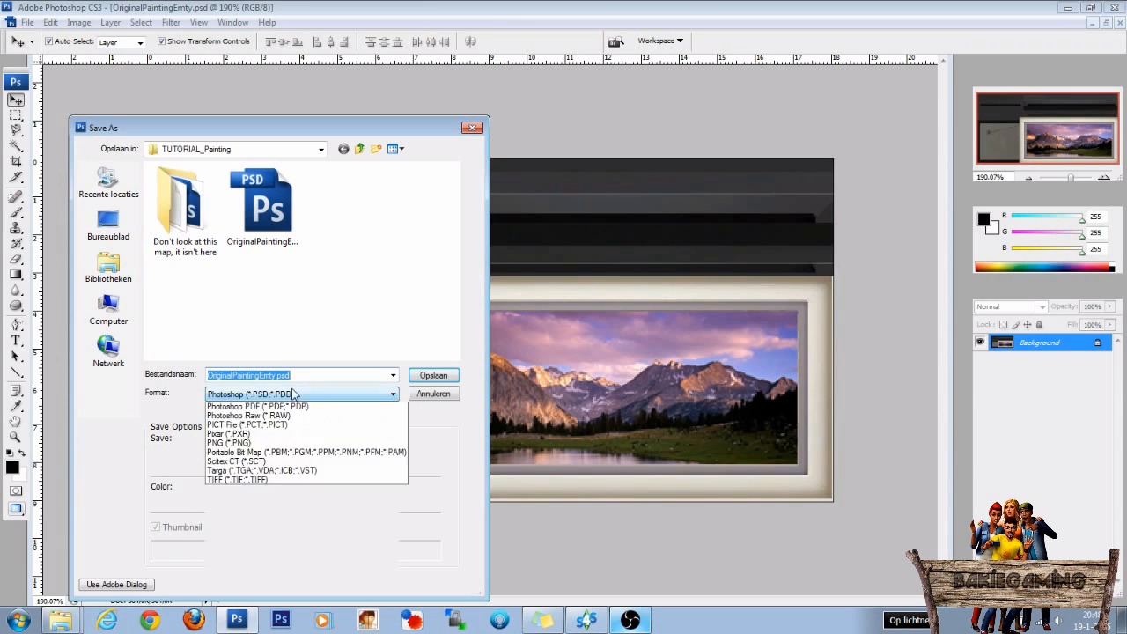
scroll(296, 414, up, 1)
click(293, 403)
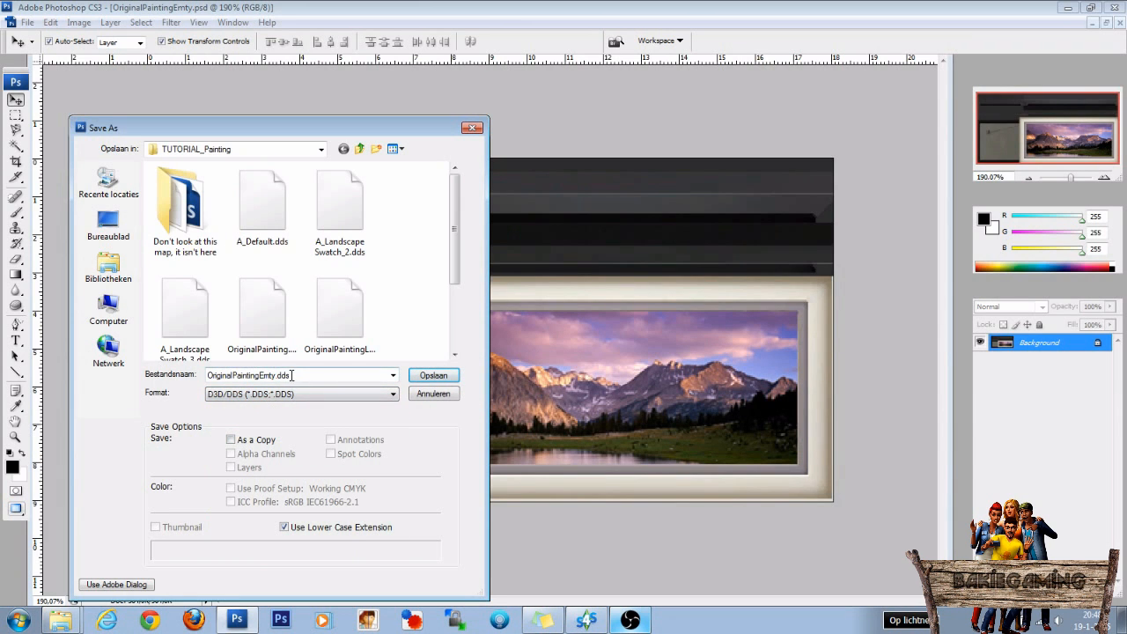
drag(456, 261, 456, 298)
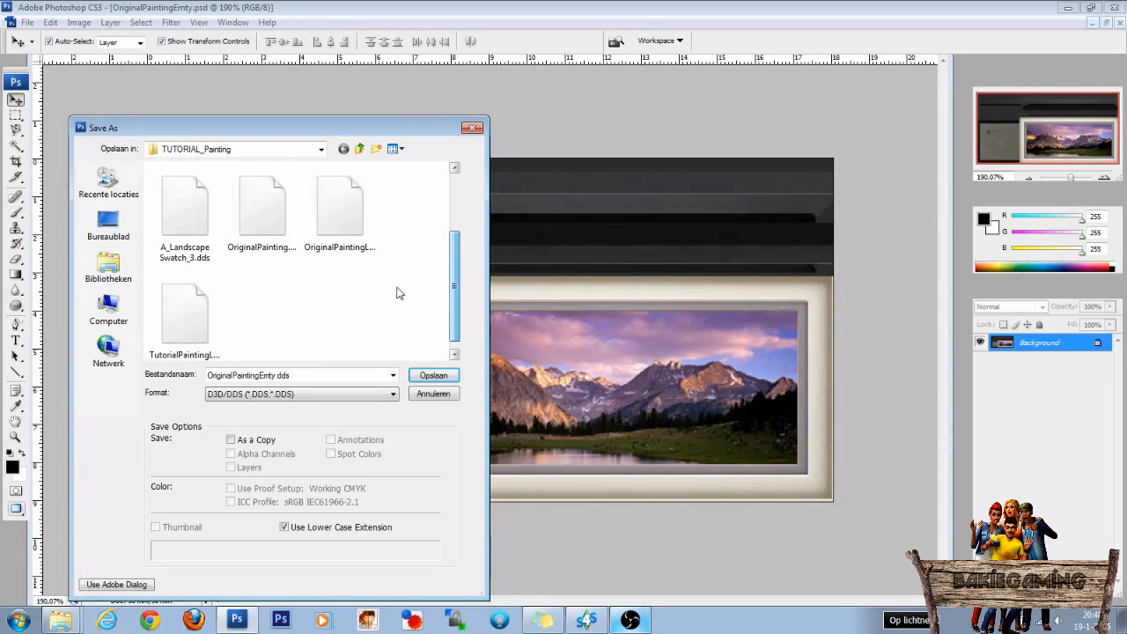
click(340, 216)
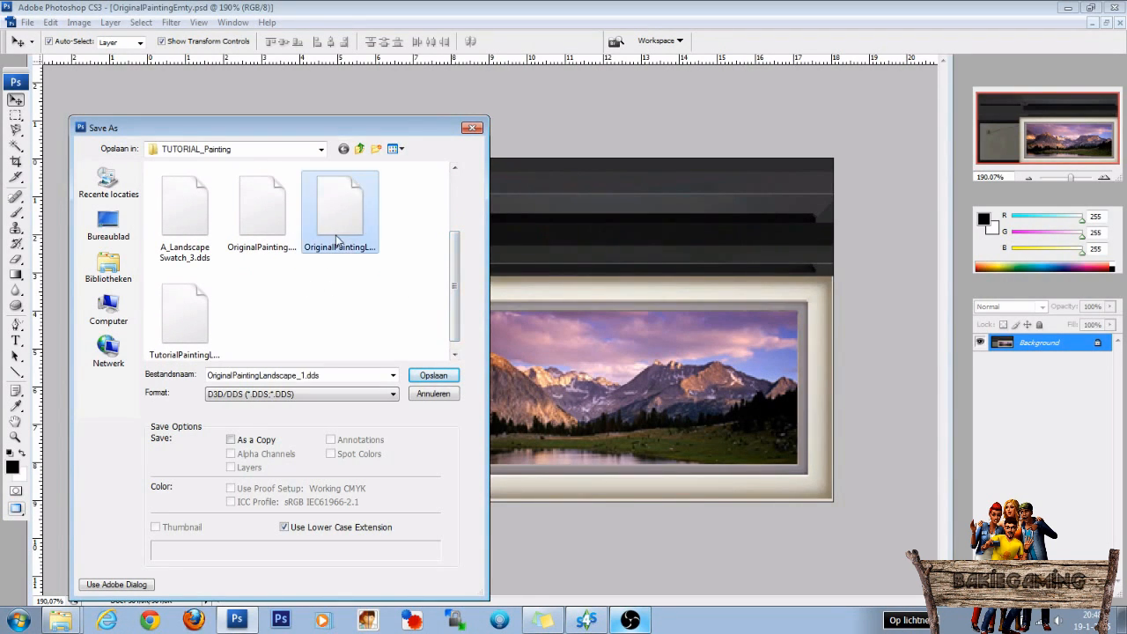
click(302, 376)
click(302, 376)
key(BackSpace)
text(2)
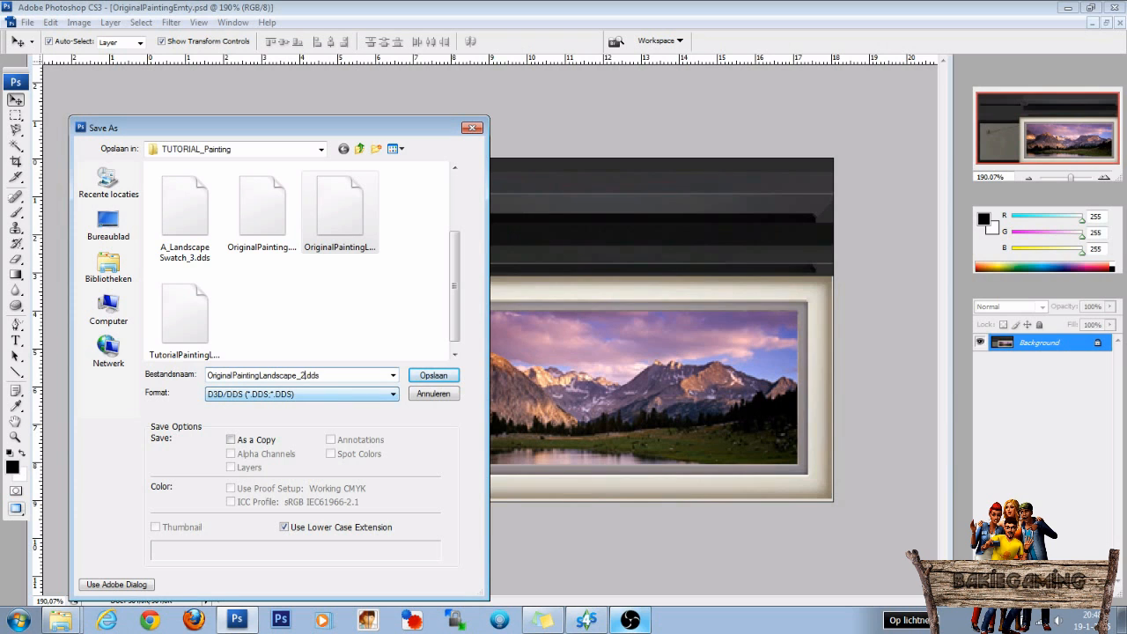
click(434, 376)
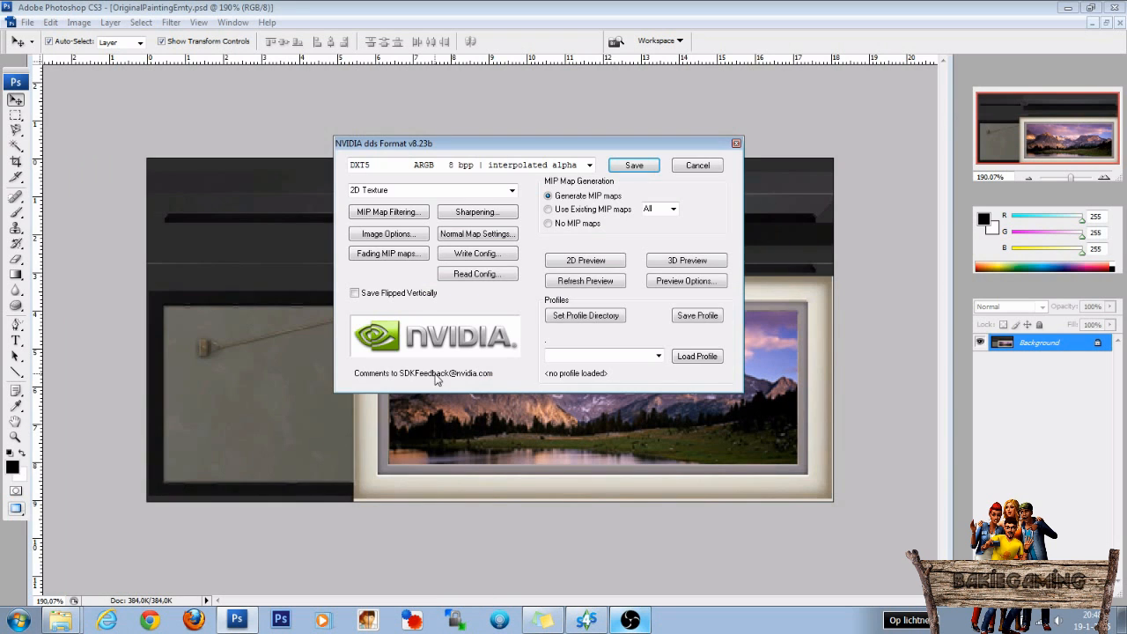
click(631, 169)
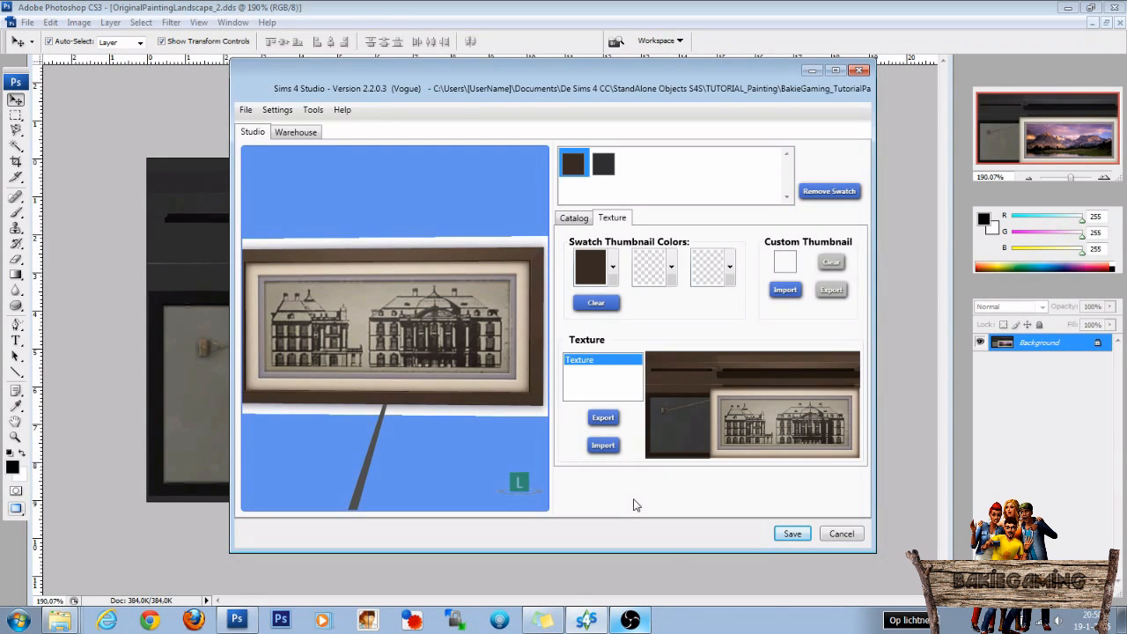
In Sims 4 Studio, import OriginalPaintingLandscape_2.dds as the brown swatch's texture, and compare it with the black swatch.
click(603, 447)
click(465, 265)
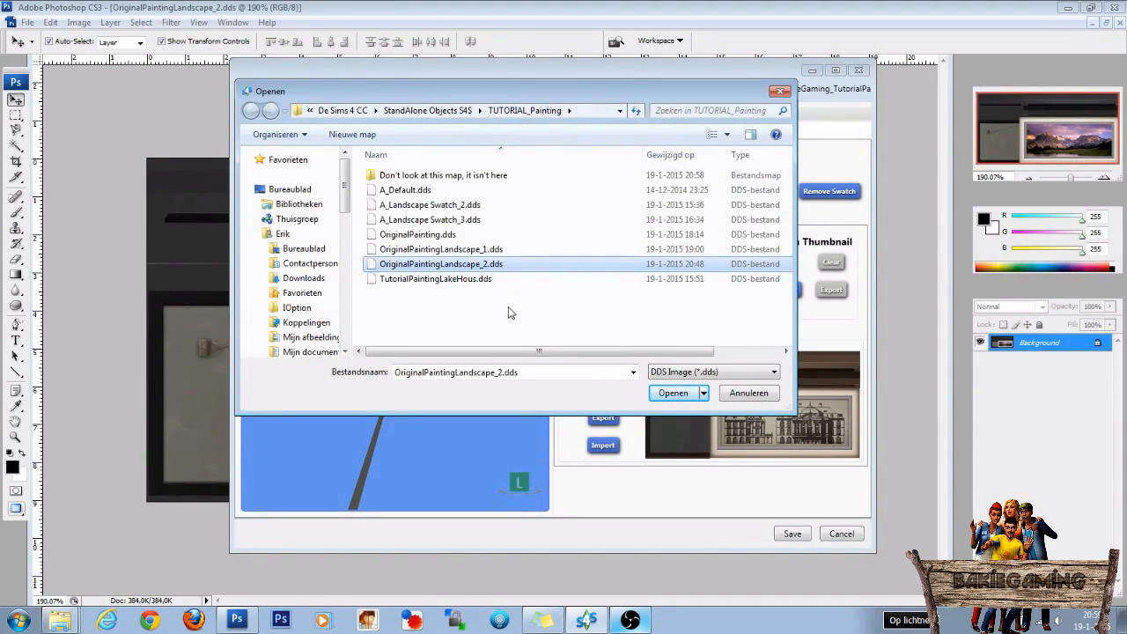
click(667, 393)
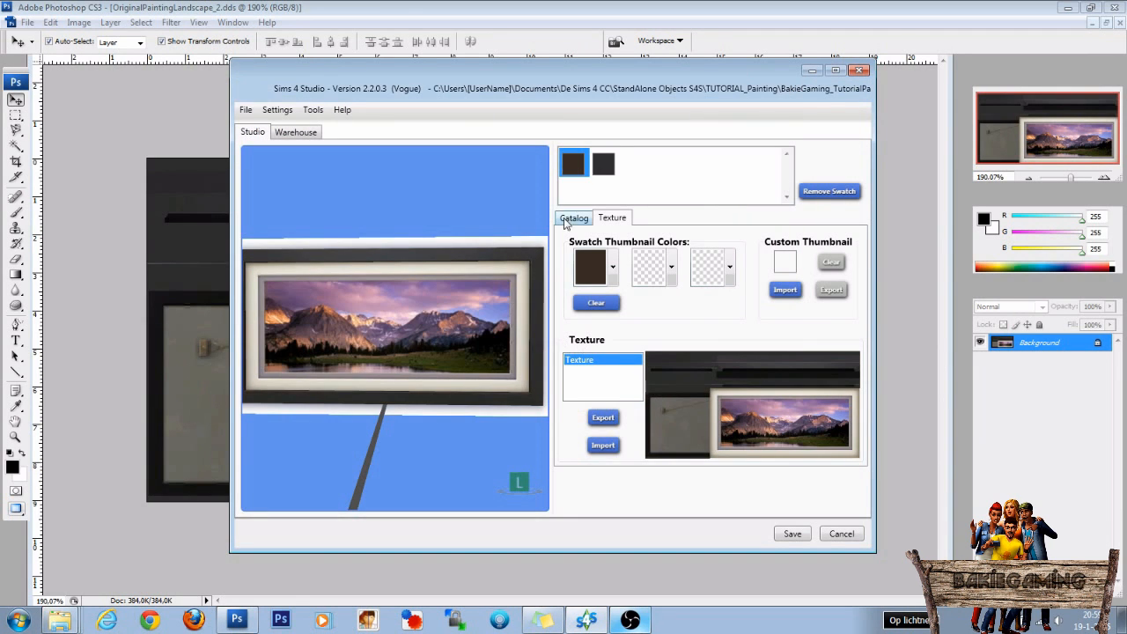
click(602, 164)
click(573, 167)
click(607, 169)
click(579, 171)
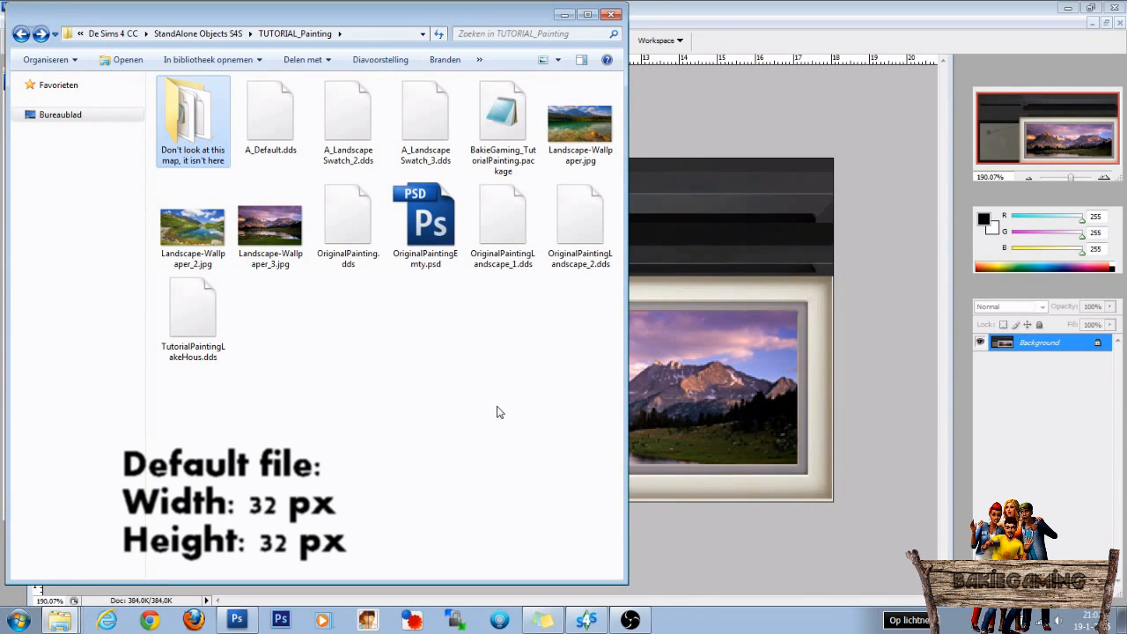
Open A_Default.dds from the TUTORIAL_Painting folder in Photoshop, loading it at default sizes without MIP maps.
click(192, 227)
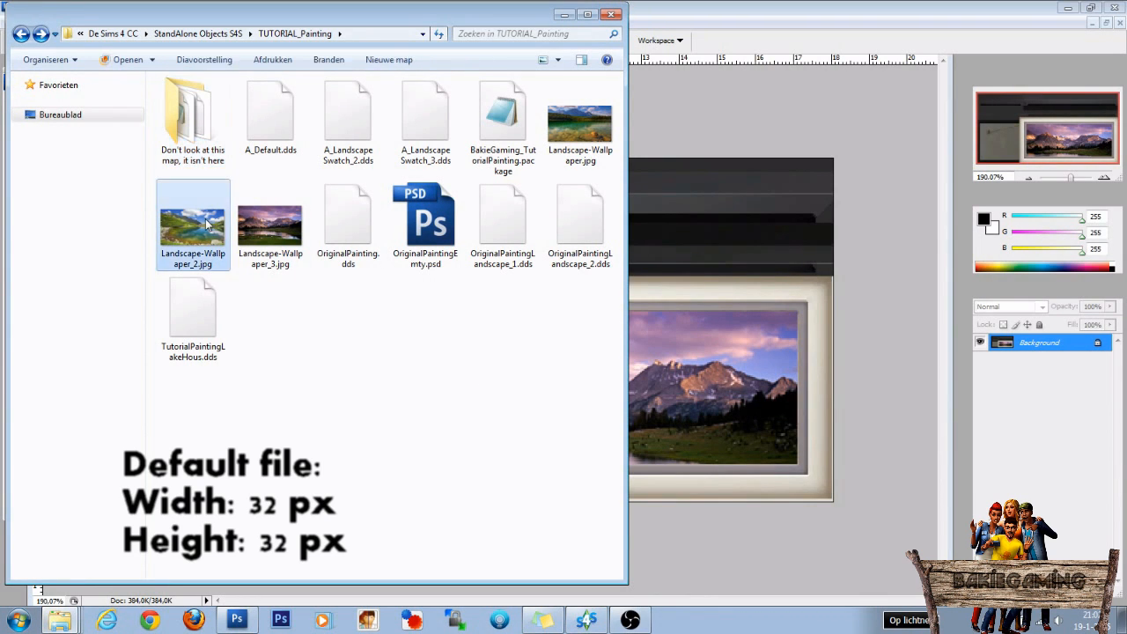
click(264, 231)
click(581, 134)
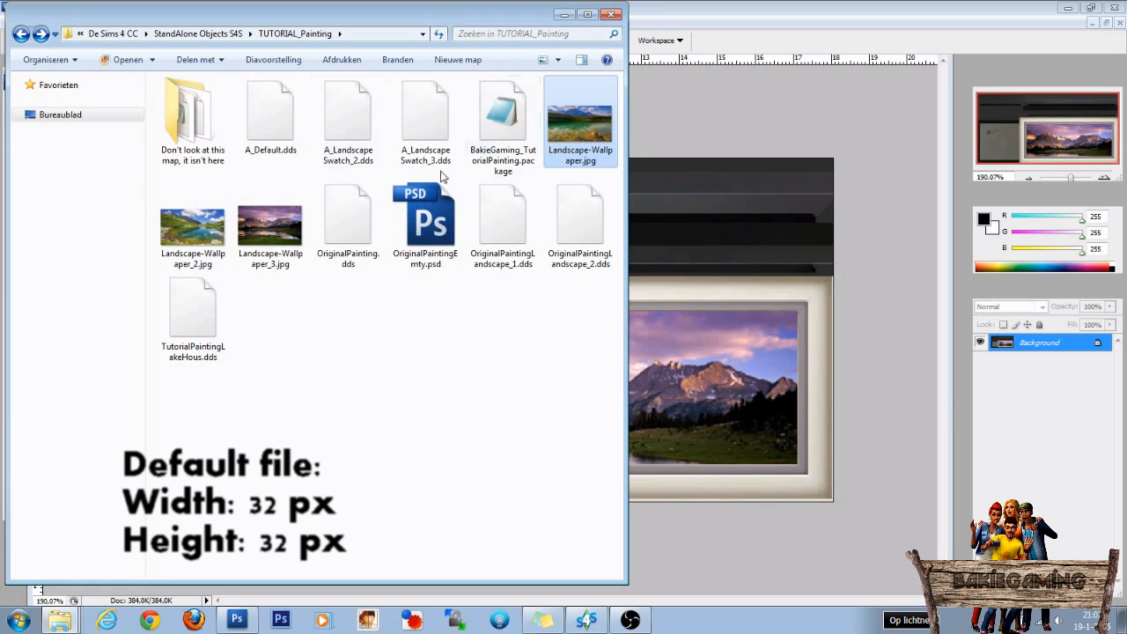
click(276, 118)
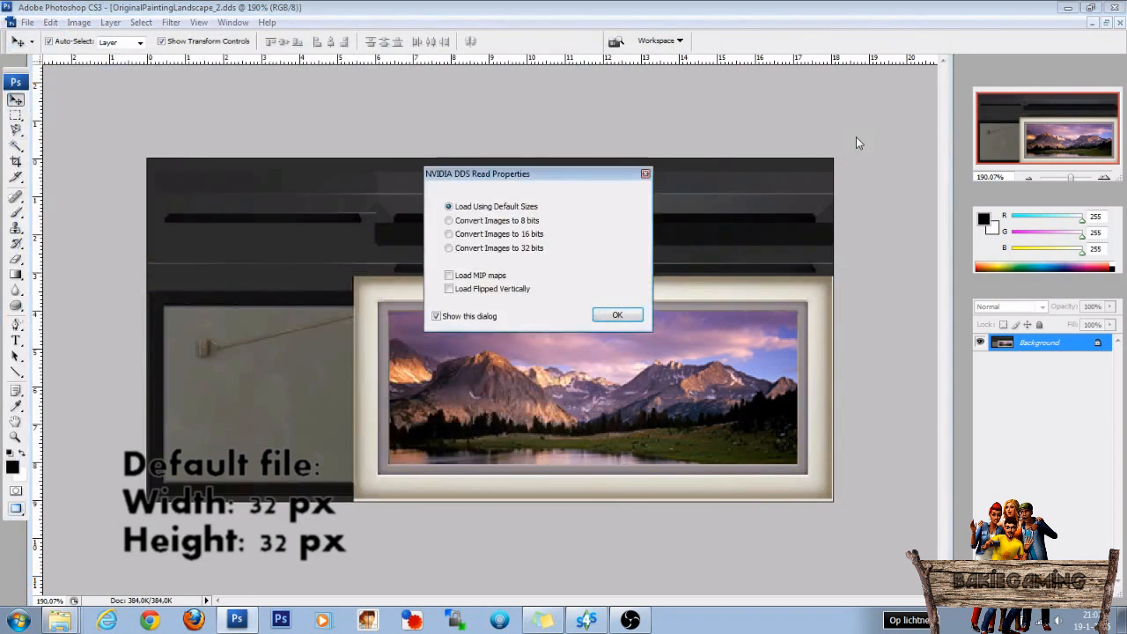
click(616, 315)
scroll(606, 324, down, 1)
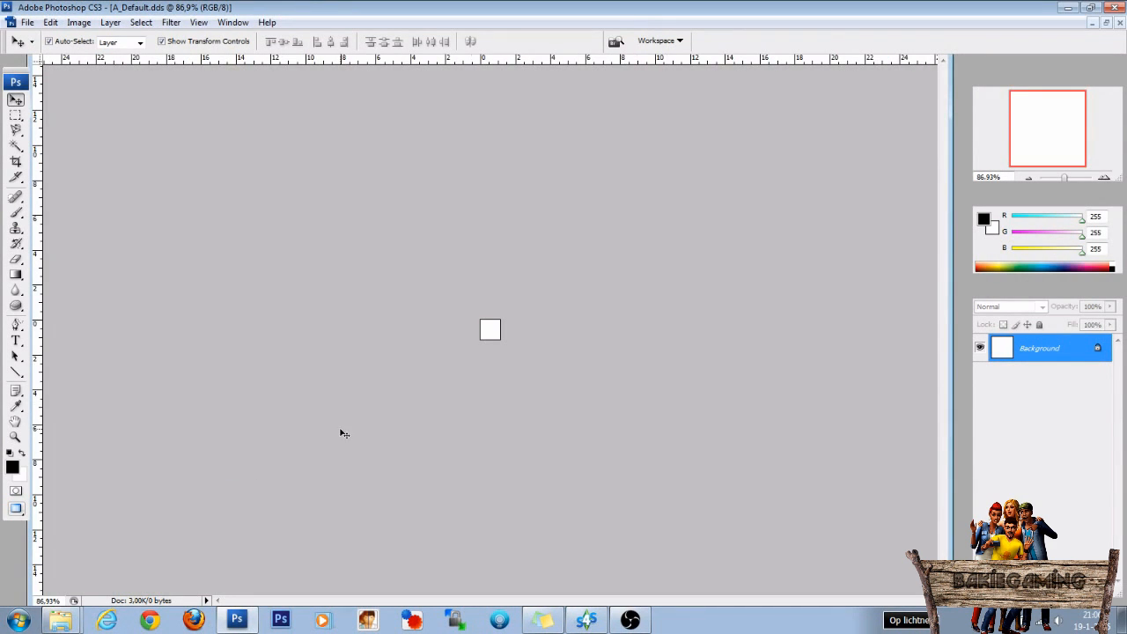
Open Landscape-Wallpaper.jpg in Photoshop, and marquee-select a square area around the central mountain peak and the forest below it.
click(60, 620)
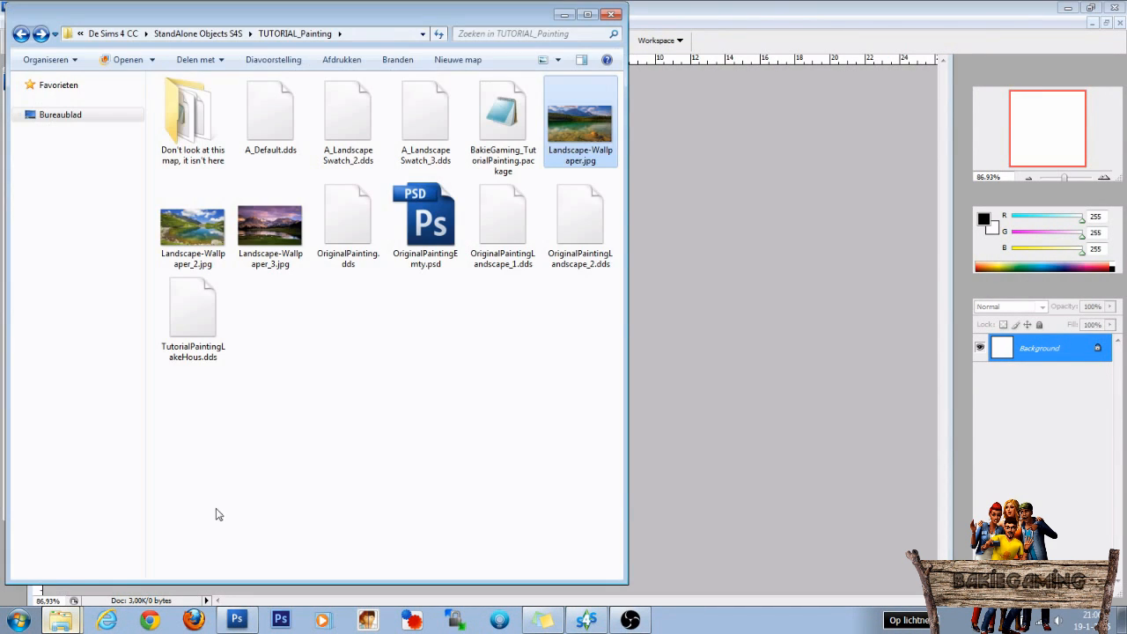
drag(577, 127, 686, 280)
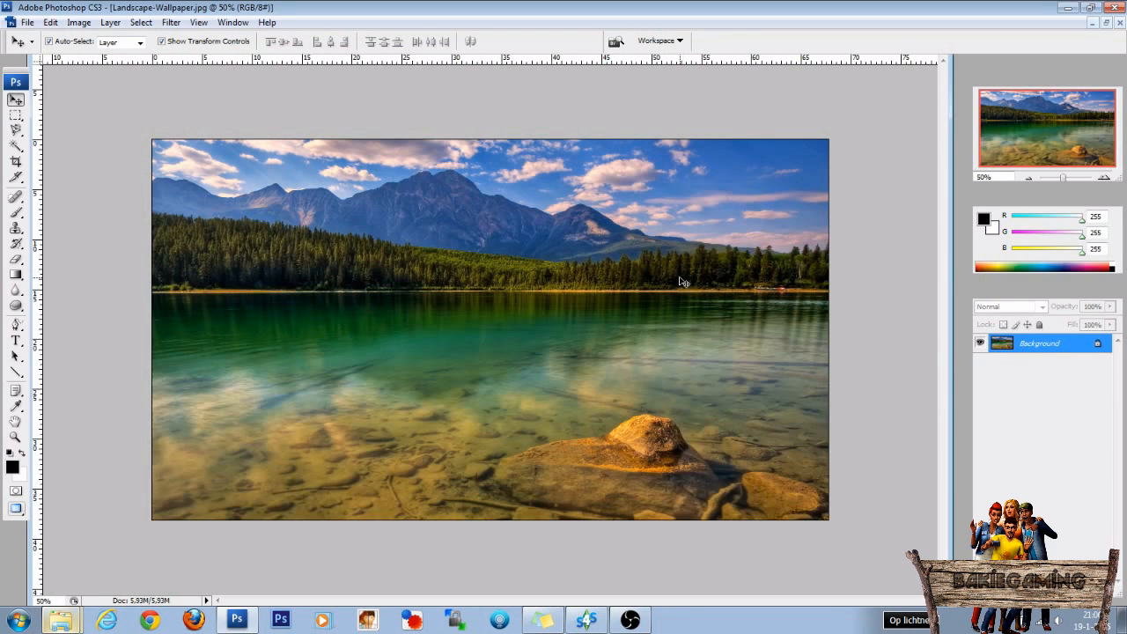
click(16, 114)
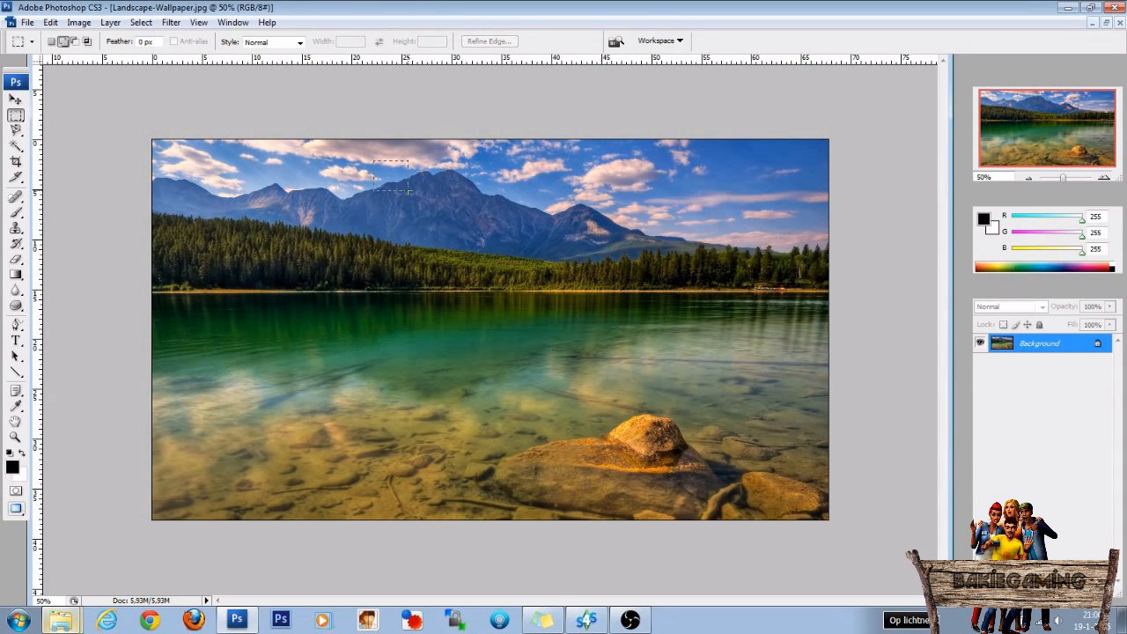
drag(490, 250, 496, 255)
drag(574, 296, 634, 320)
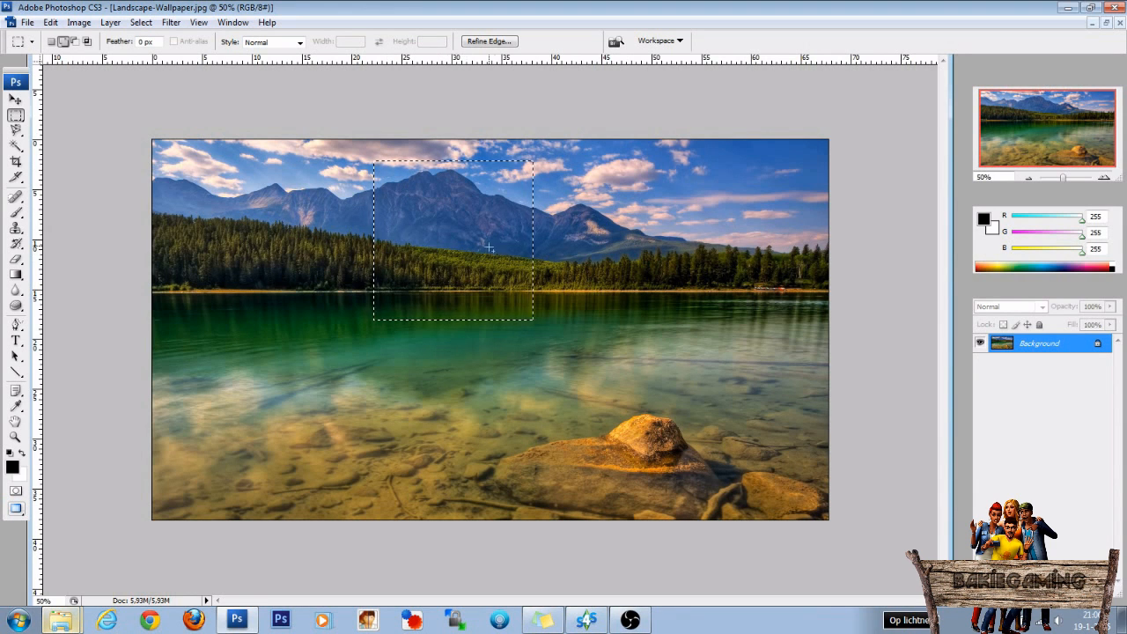
Copy the selected mountain area into A_Default.dds as a new layer, and close Landscape-Wallpaper.jpg.
click(1106, 24)
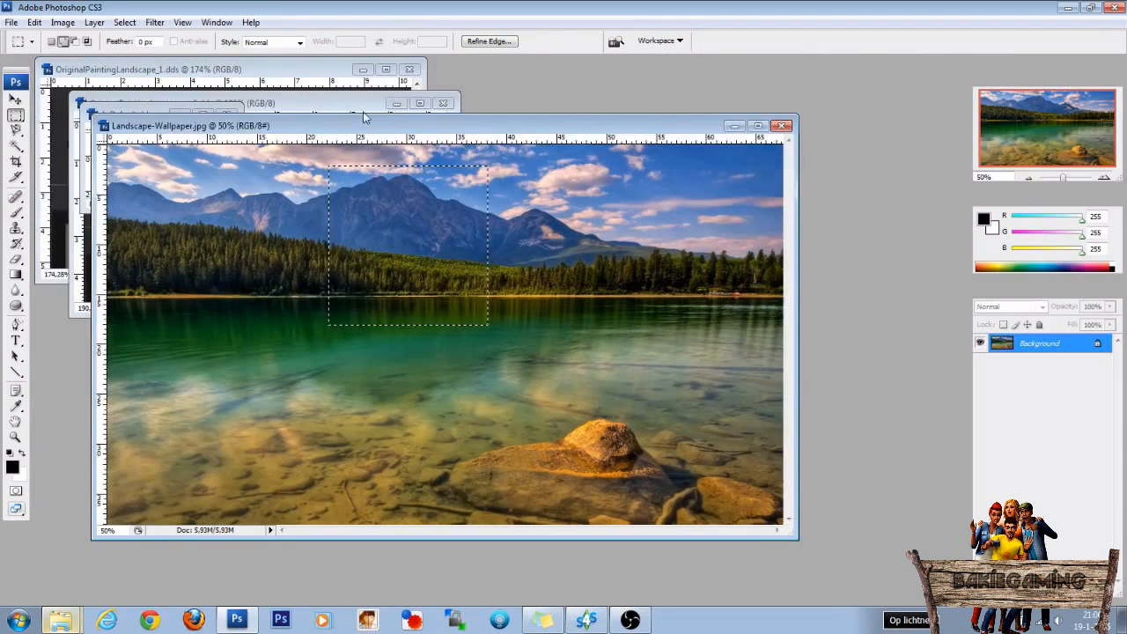
drag(358, 124, 536, 133)
key(v)
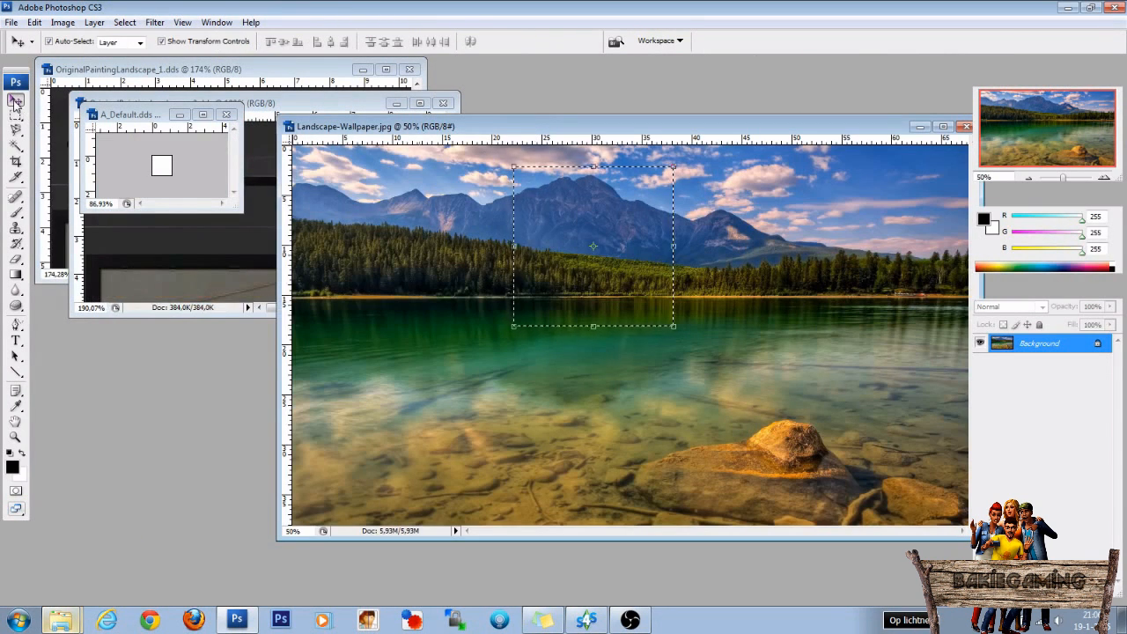
drag(578, 251, 164, 170)
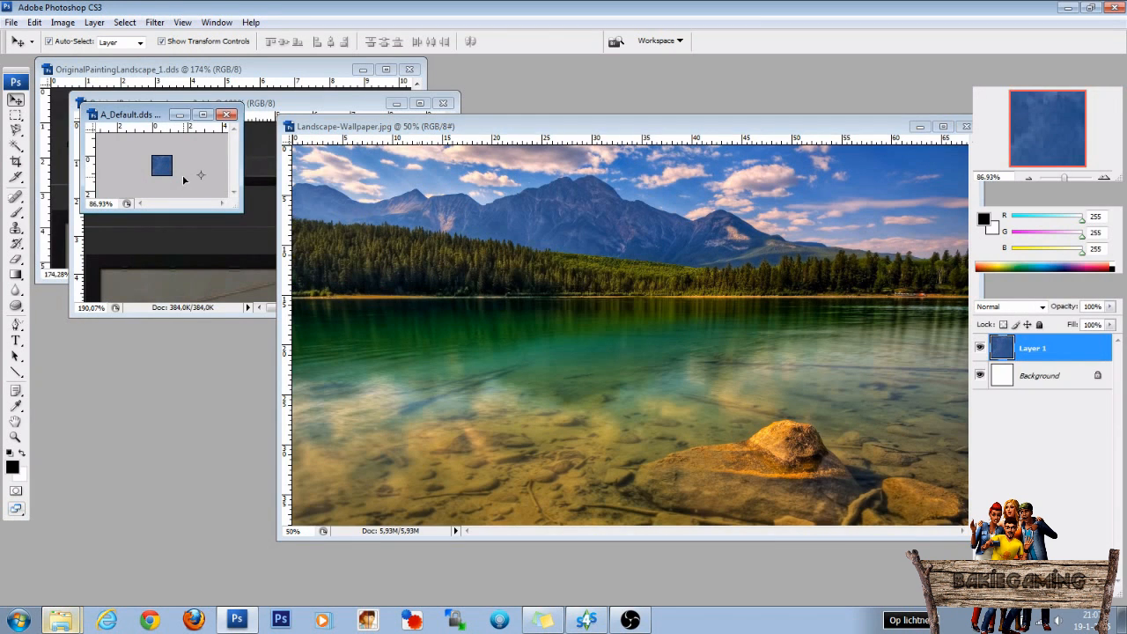
drag(810, 127, 726, 129)
click(883, 129)
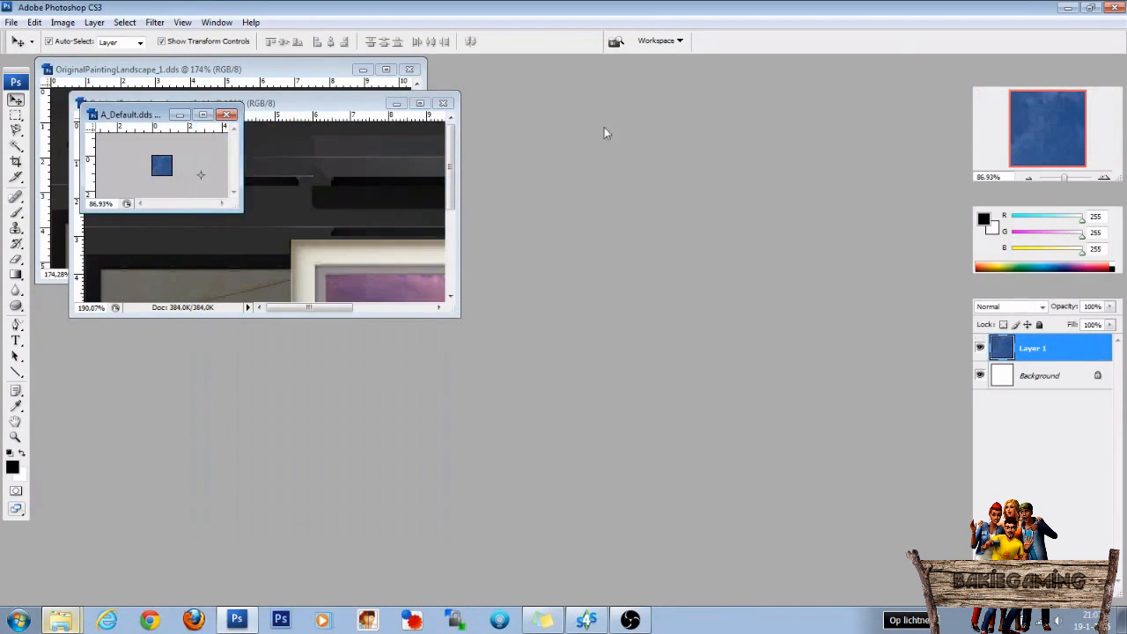
Scale the mountain layer in A_Default.dds down proportionally to about 10.3% over the small canvas.
click(203, 116)
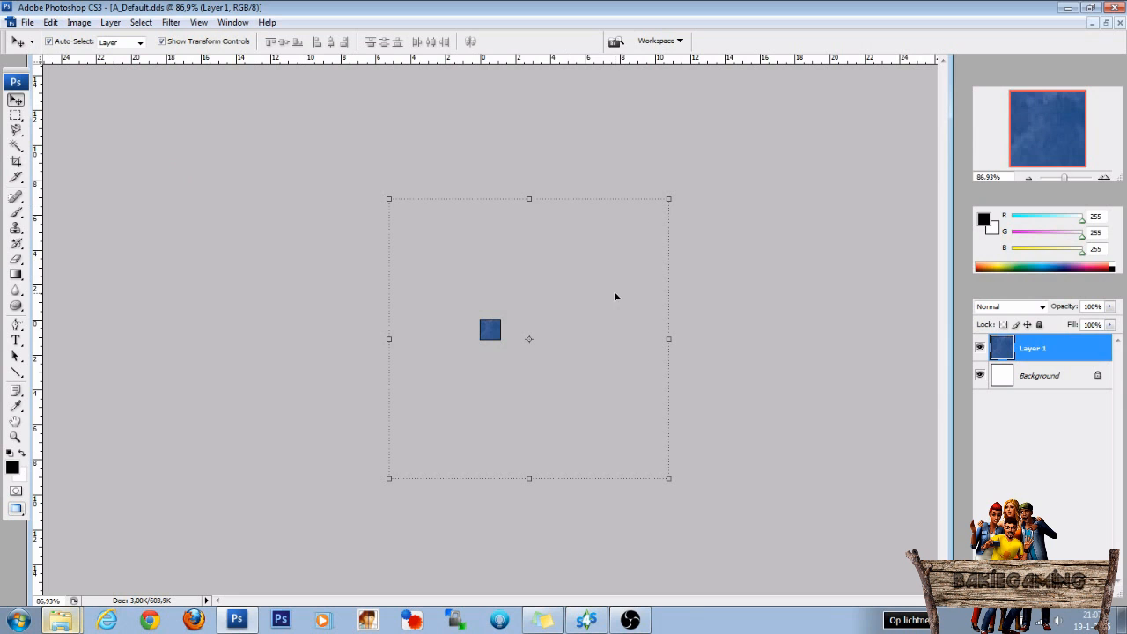
drag(674, 191, 499, 326)
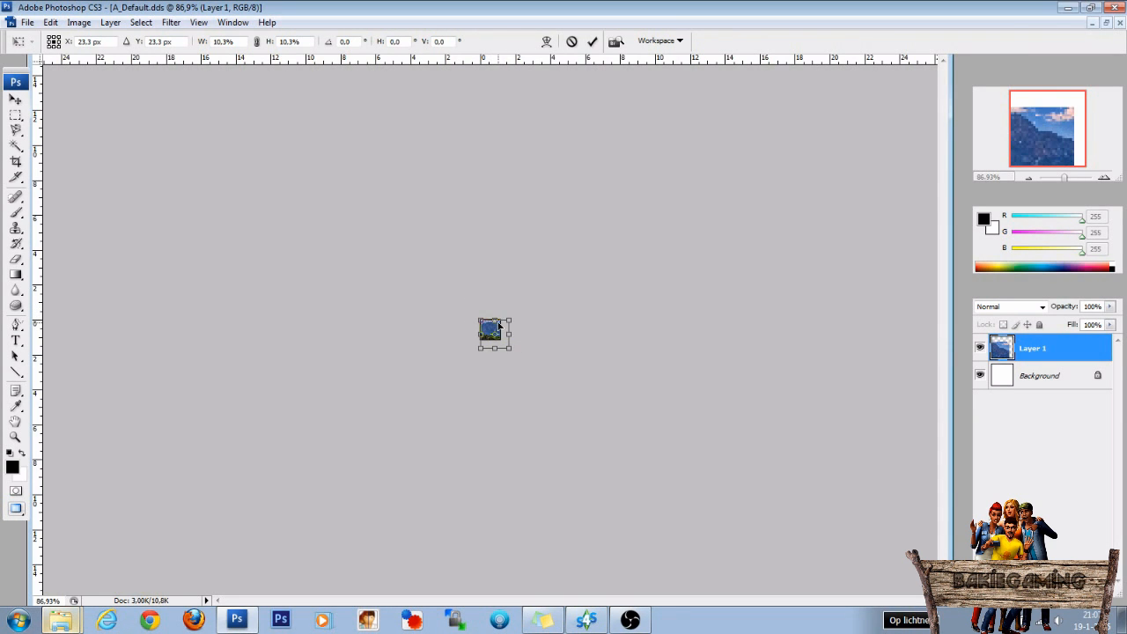
key(Return)
Center the mountain layer over the canvas, scale it to about 80.1% so it still covers the canvas, and deselect it.
scroll(504, 388, up, 10)
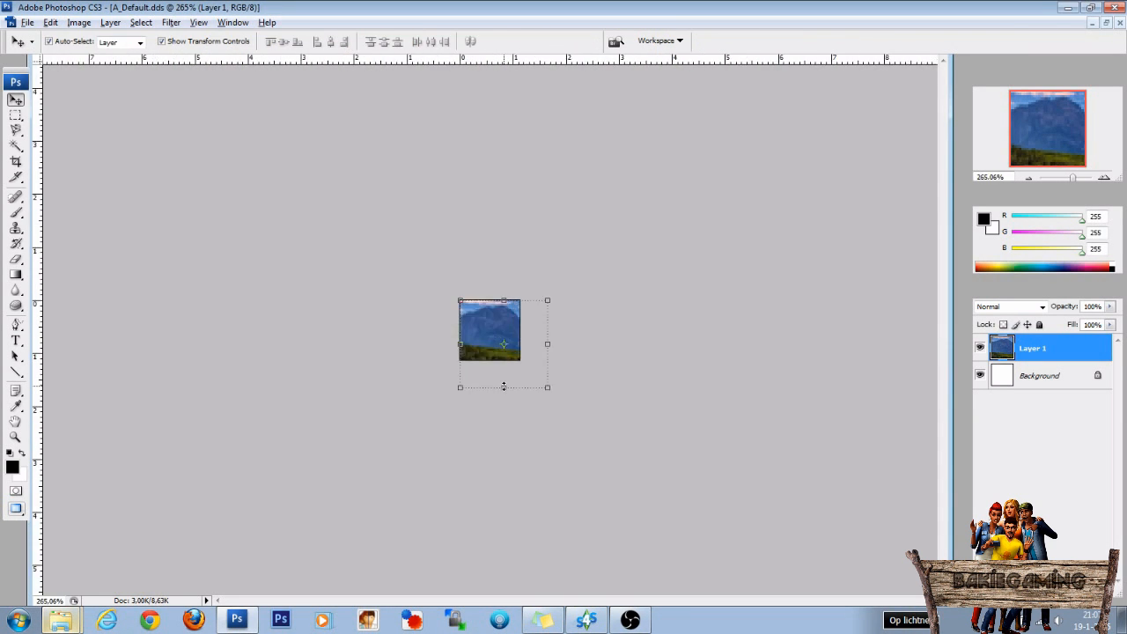
scroll(502, 310, up, 5)
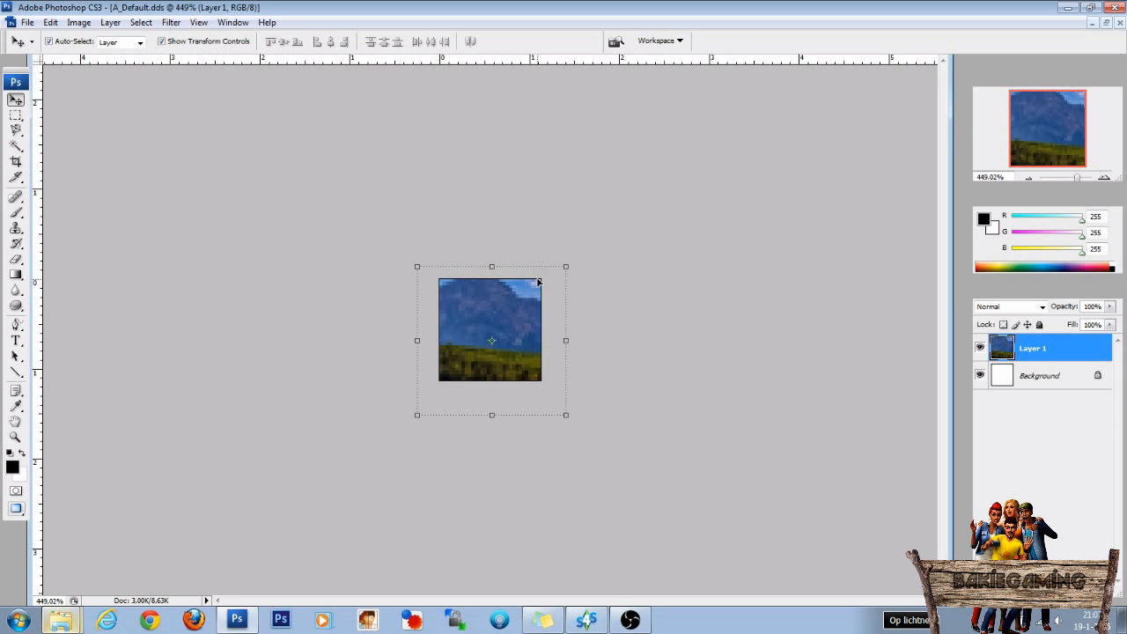
drag(565, 265, 518, 302)
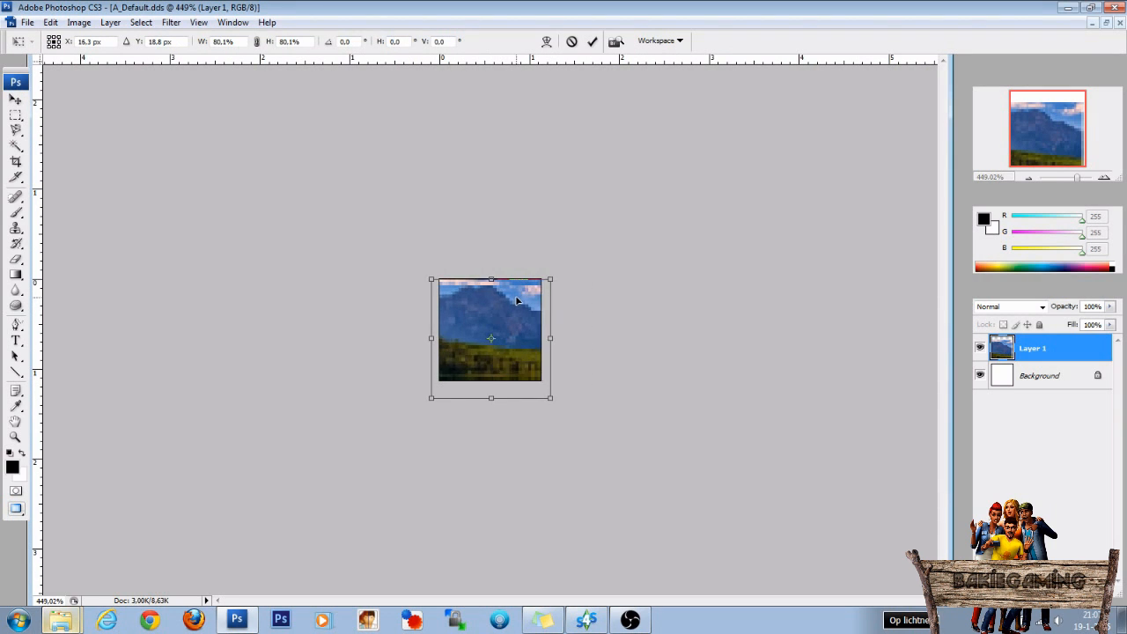
key(Return)
click(642, 312)
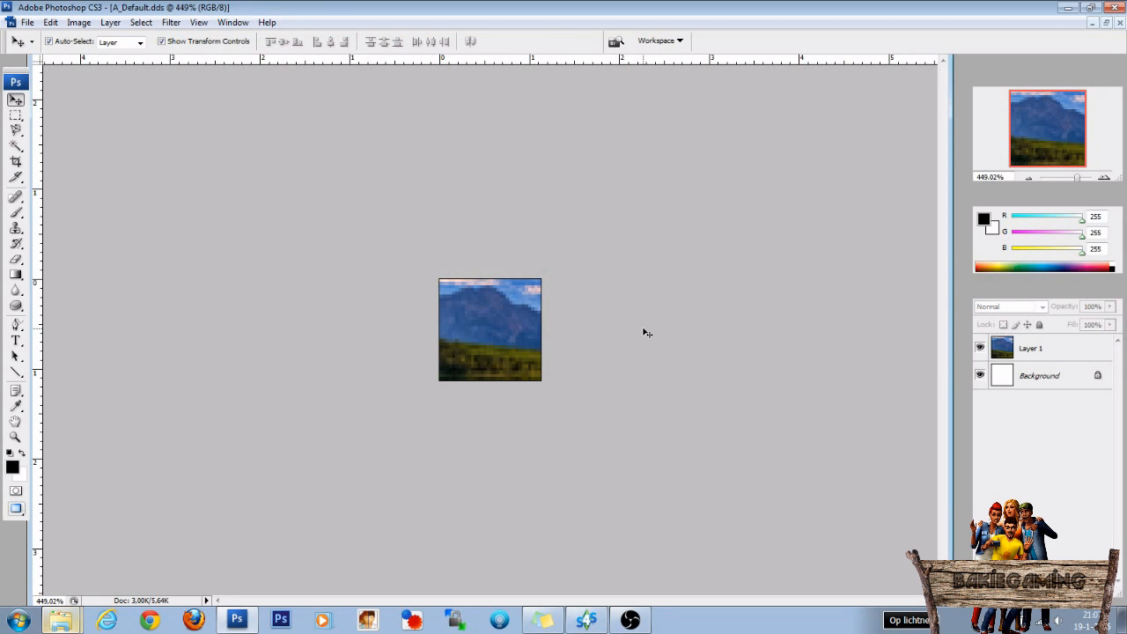
Save a copy of A_Default.dds as Landscape Swatch_1.dds in D3D/DDS format, using DXT5 ARGB with generated MIP maps.
scroll(645, 332, down, 10)
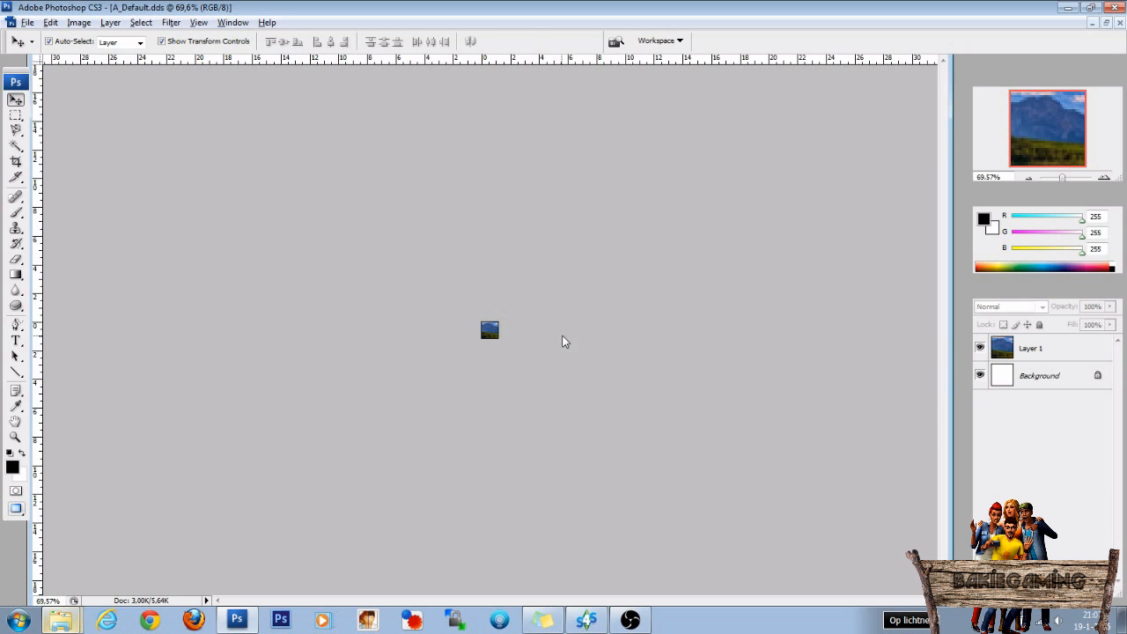
click(27, 22)
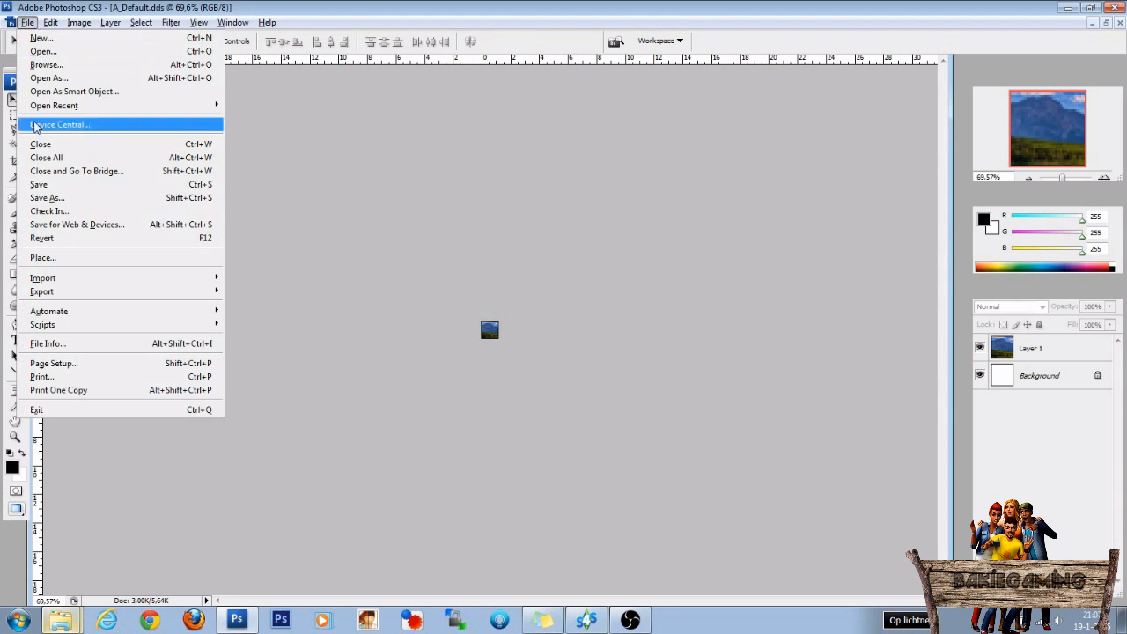
click(46, 197)
click(347, 394)
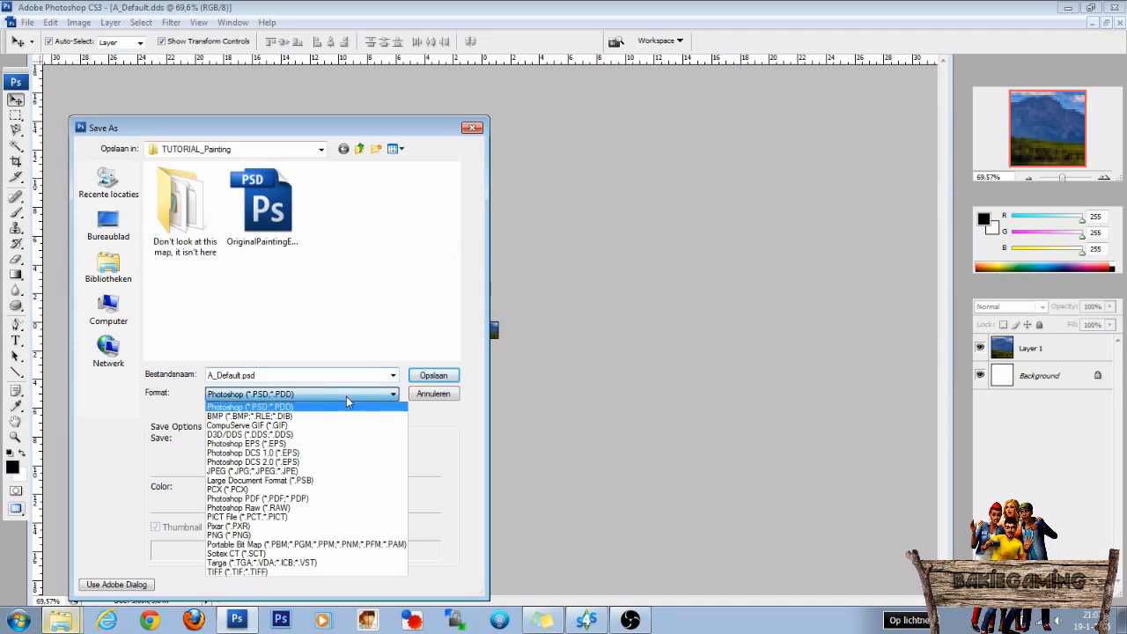
click(257, 440)
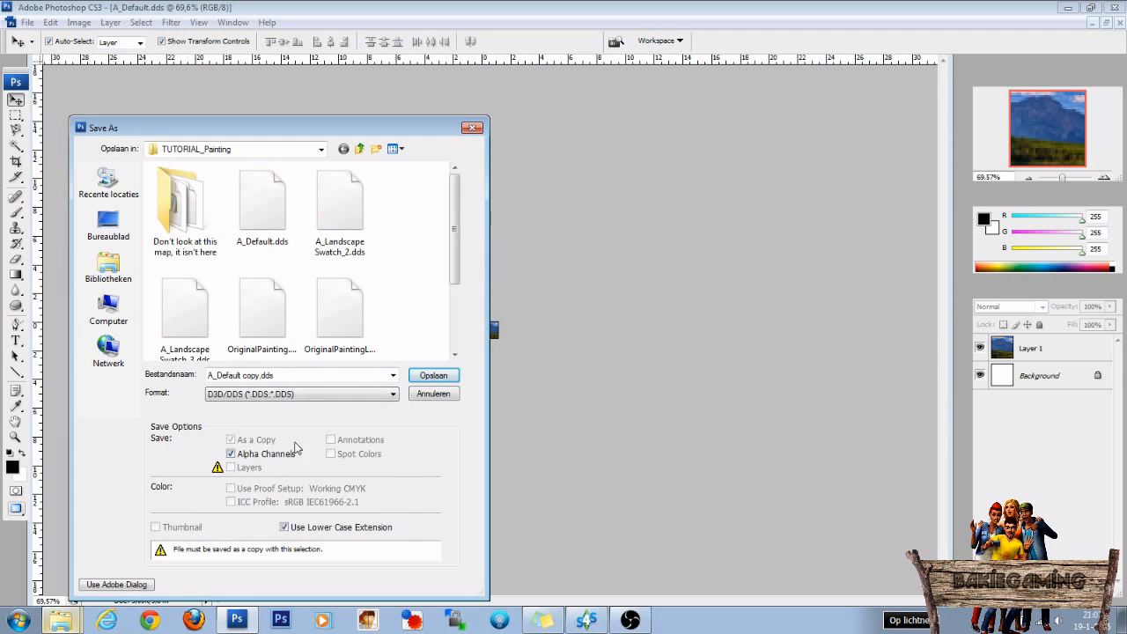
drag(455, 280, 454, 300)
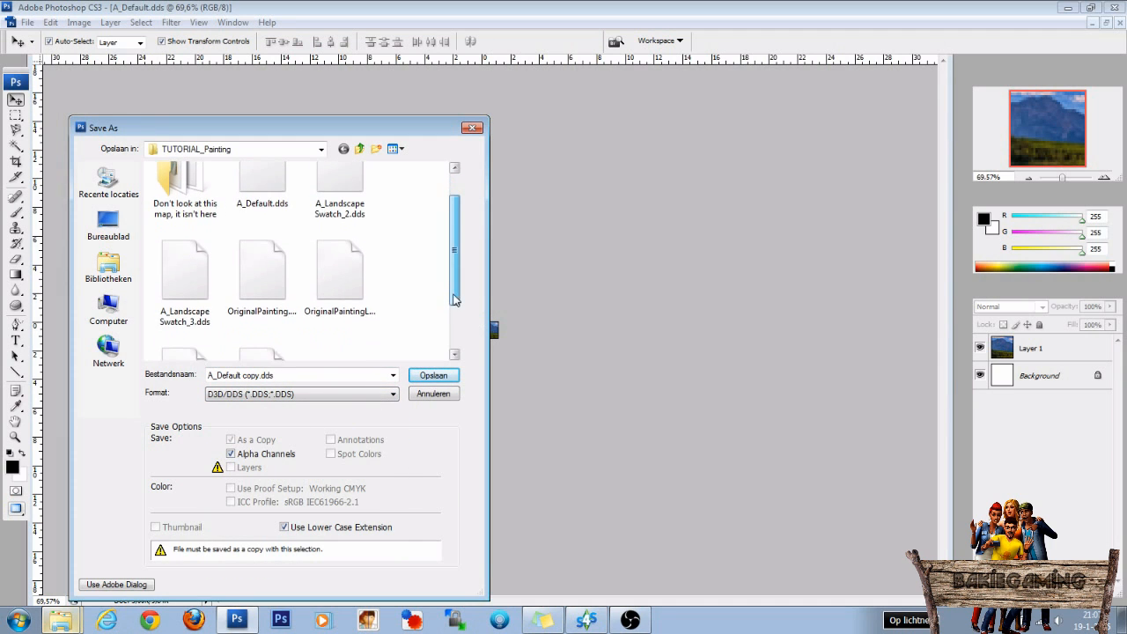
click(201, 287)
click(225, 375)
click(218, 375)
key(BackSpace)
key(BackSpace)
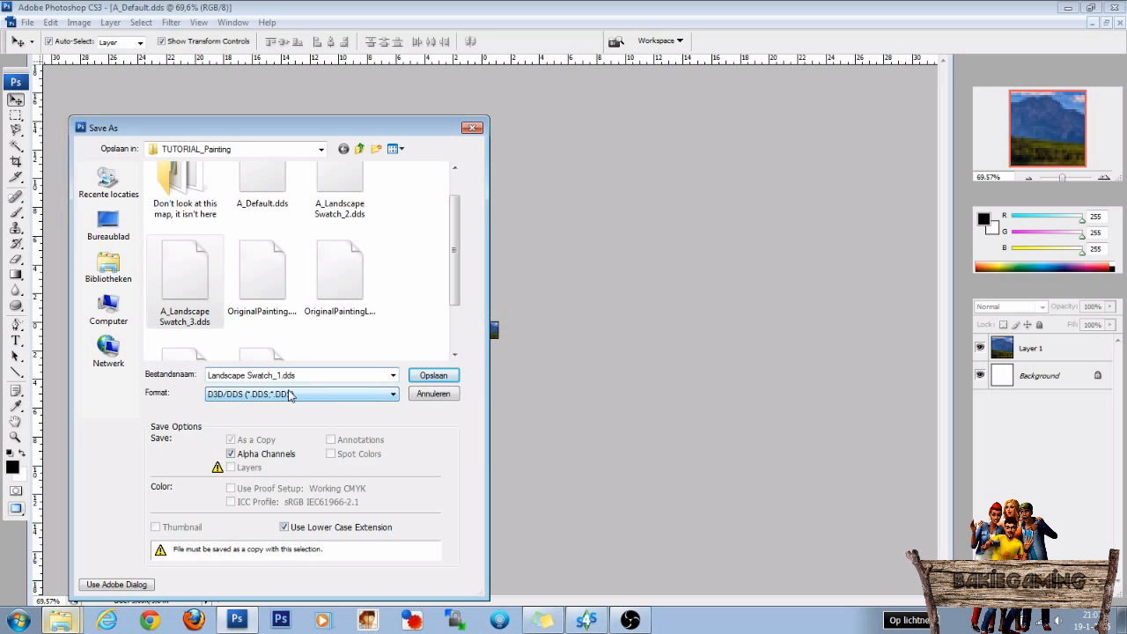
click(445, 377)
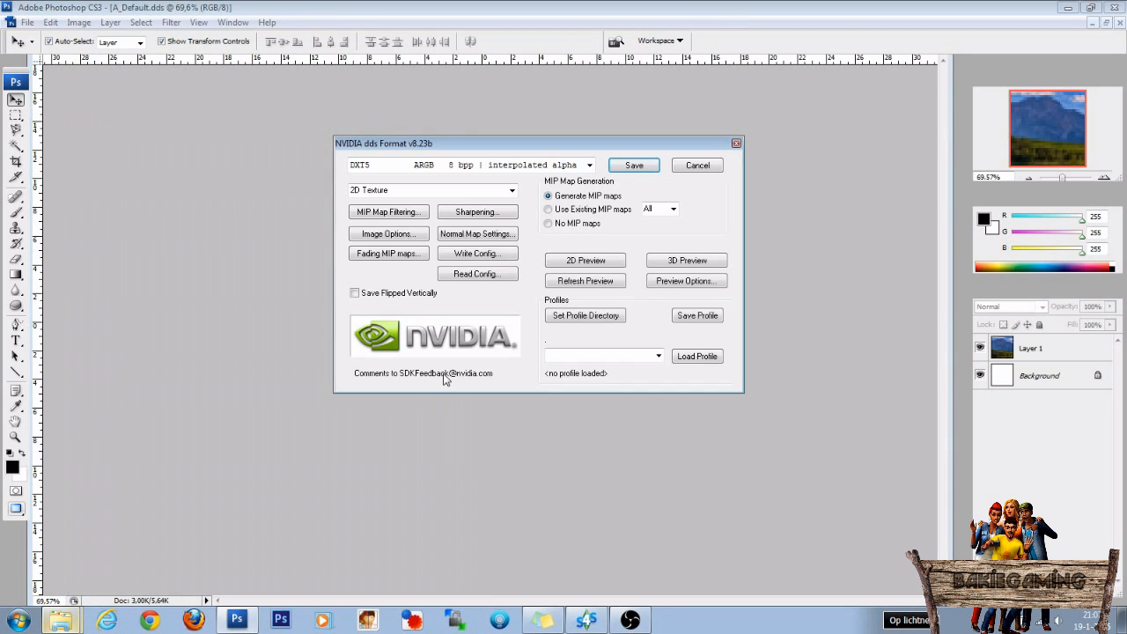
click(634, 166)
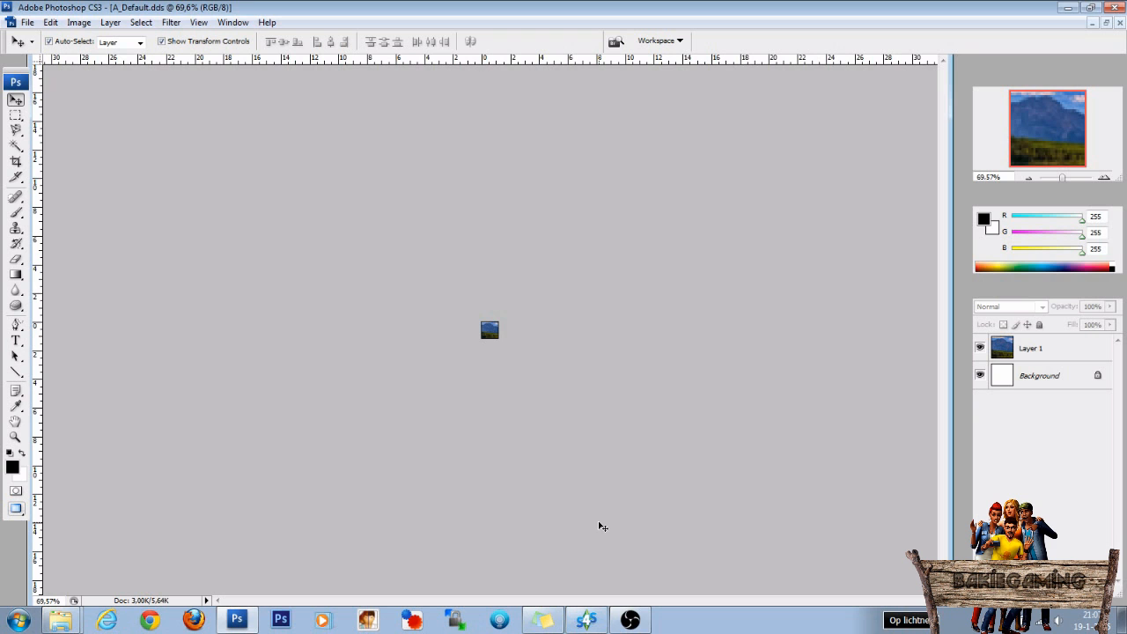
Switch to Sims 4 Studio and import Landscape Swatch_1.dds as the custom thumbnail of the first, brown swatch.
click(593, 620)
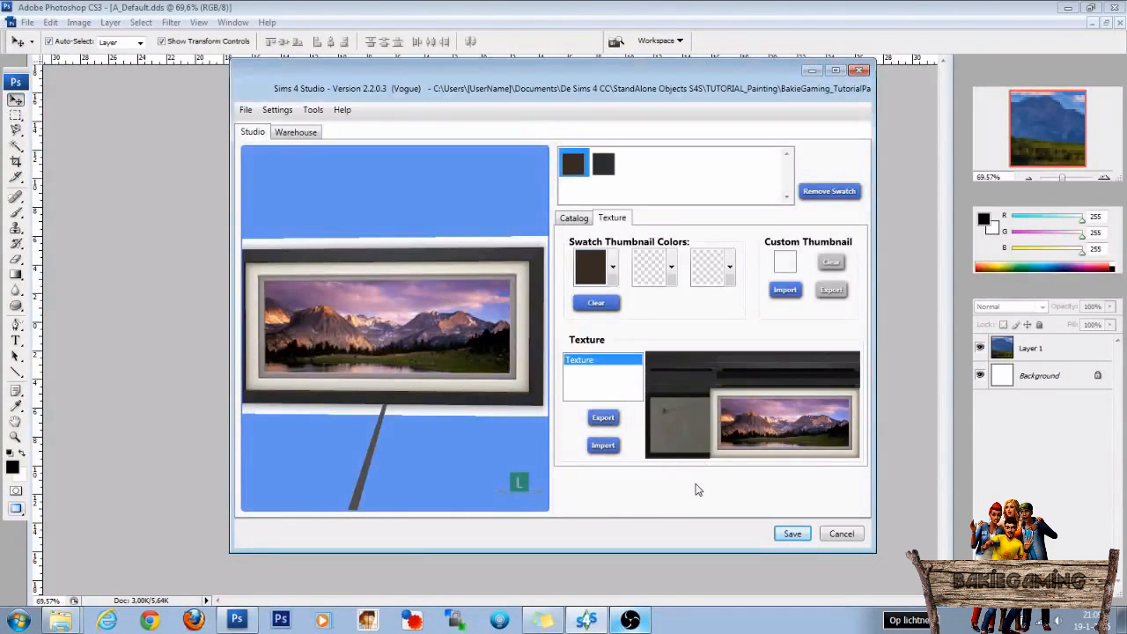
click(785, 290)
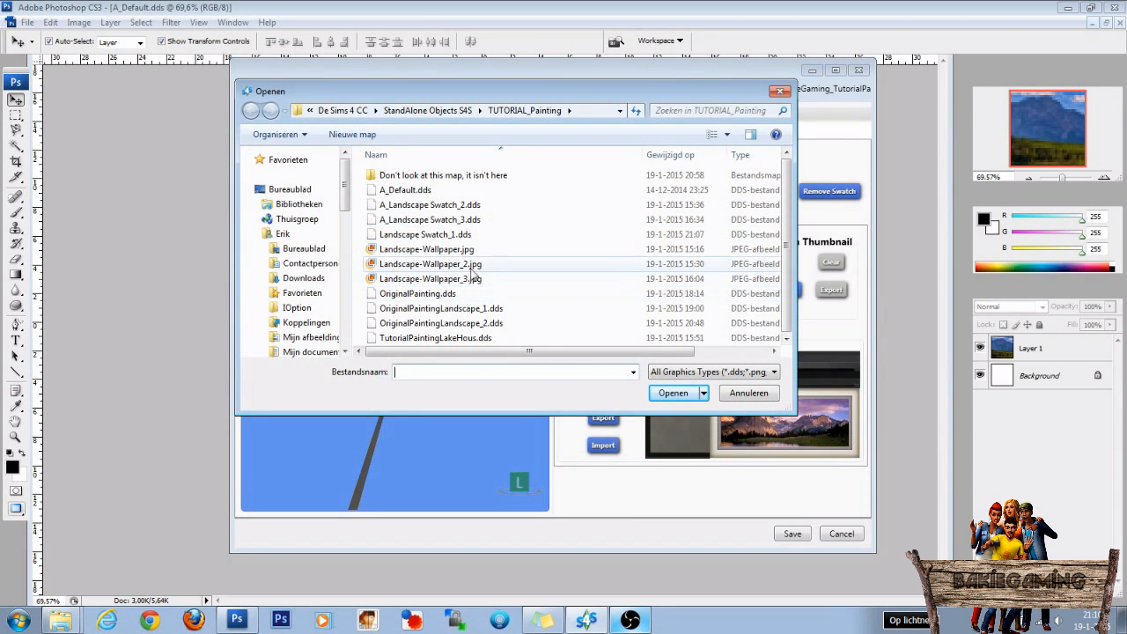
click(419, 236)
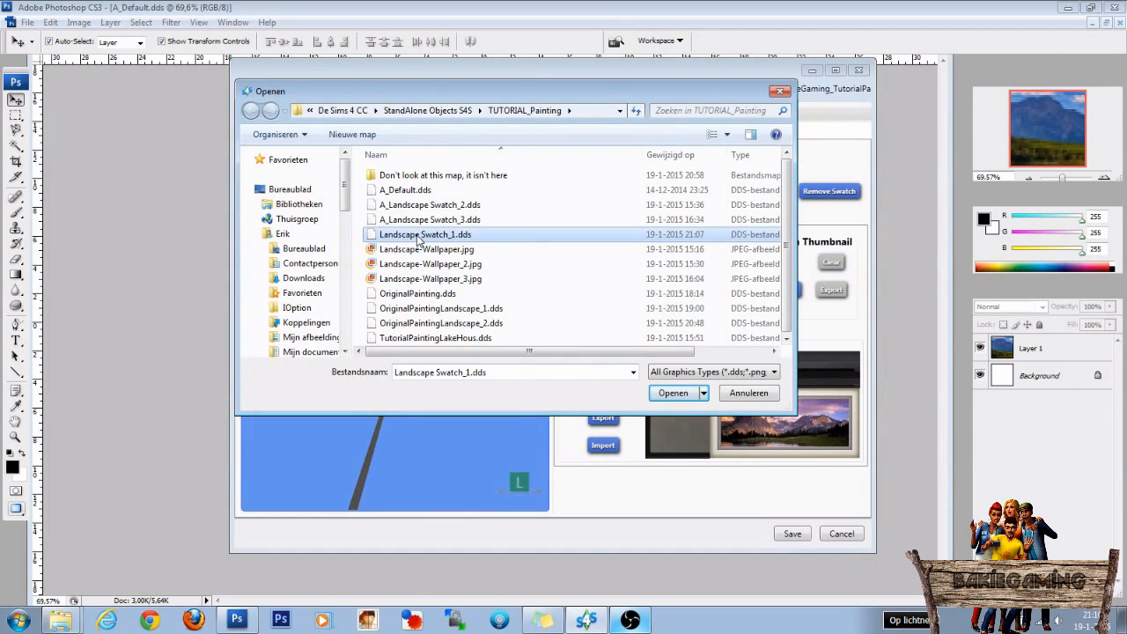
click(669, 393)
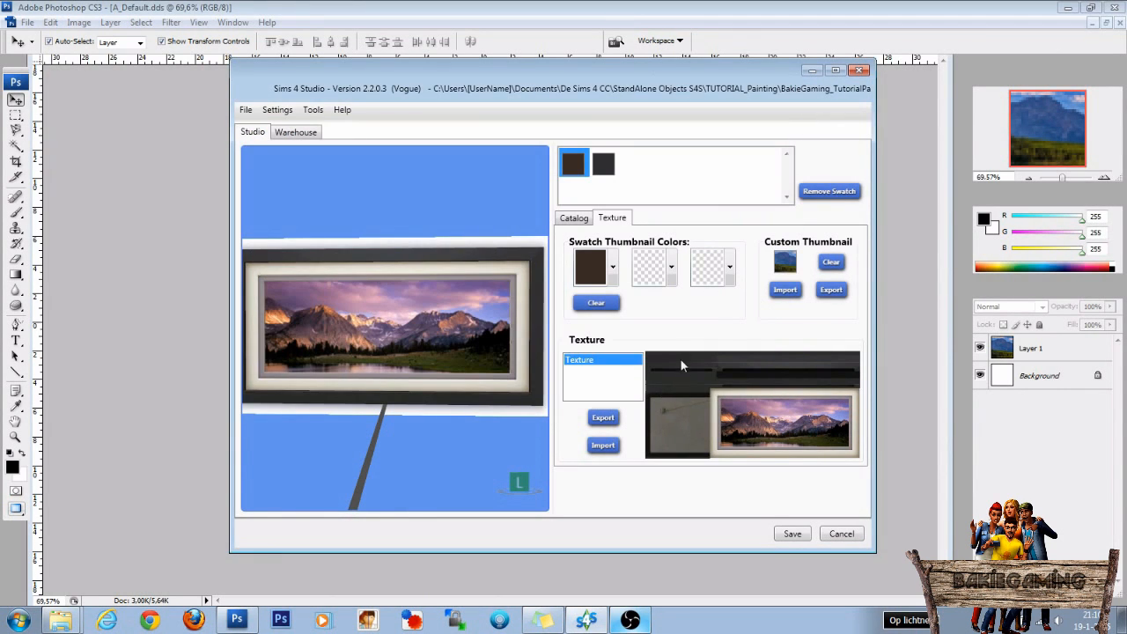
Import Landscape Swatch_1.dds as the custom thumbnail of the second, dark grey swatch.
click(604, 164)
click(785, 289)
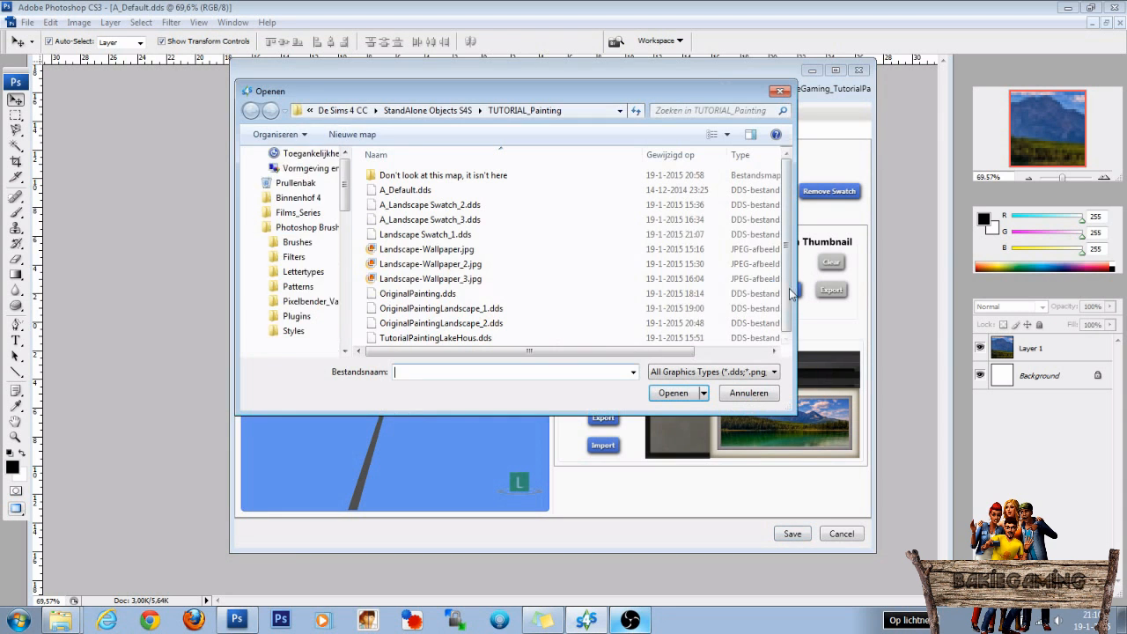
click(429, 236)
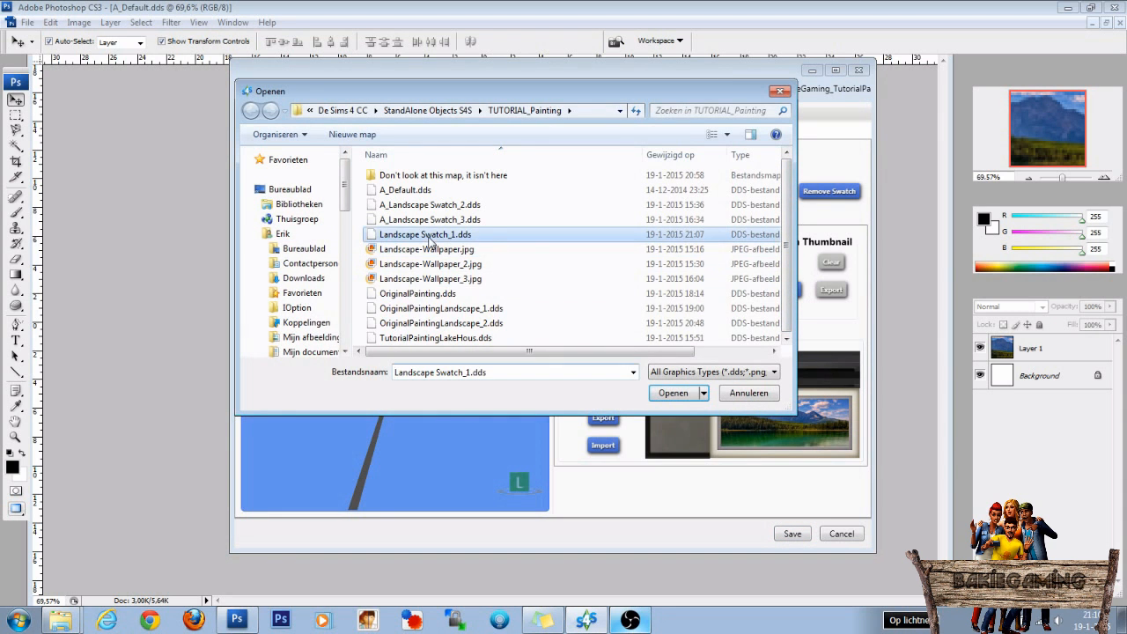
click(664, 393)
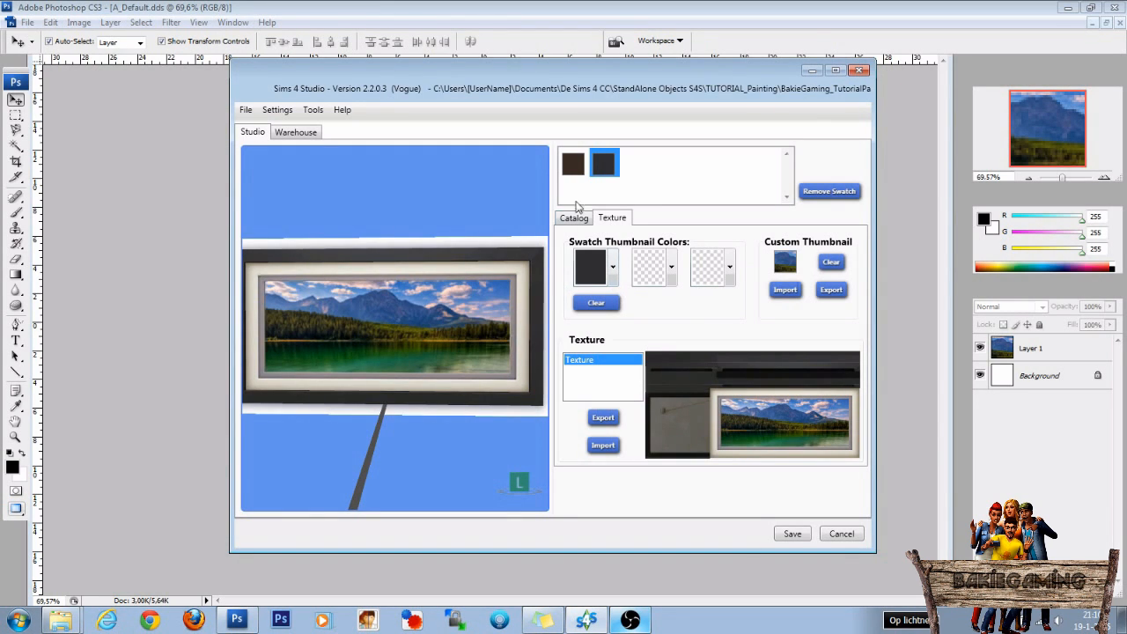
Import A_Landscape Swatch_2.dds as the brown swatch's custom thumbnail, and replace it with A_Landscape Swatch_3.dds.
click(571, 168)
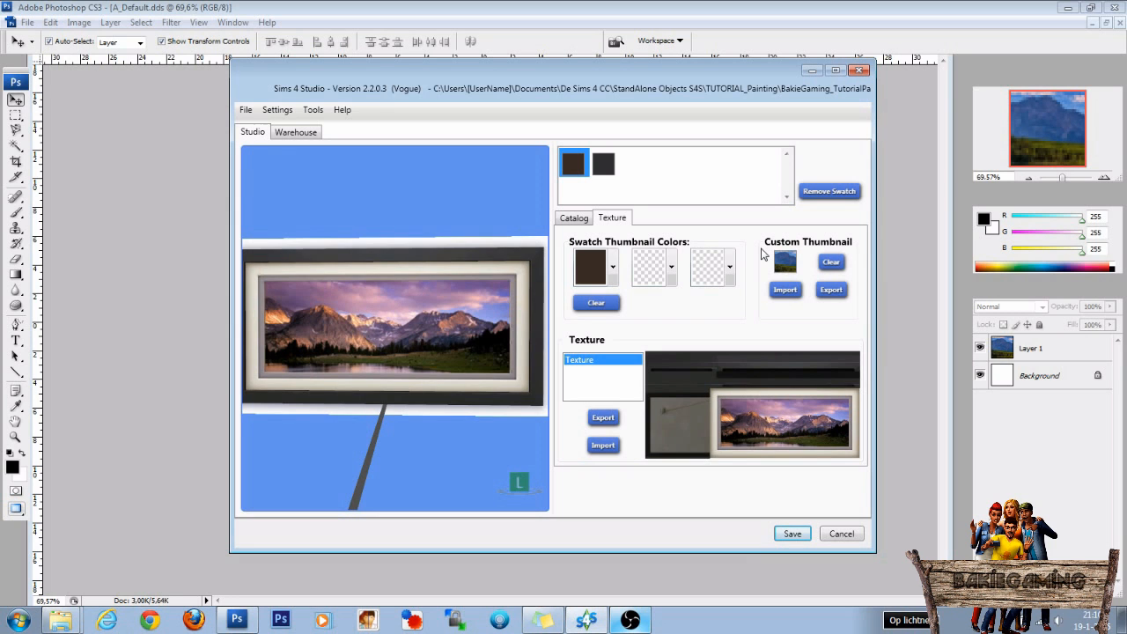
click(785, 289)
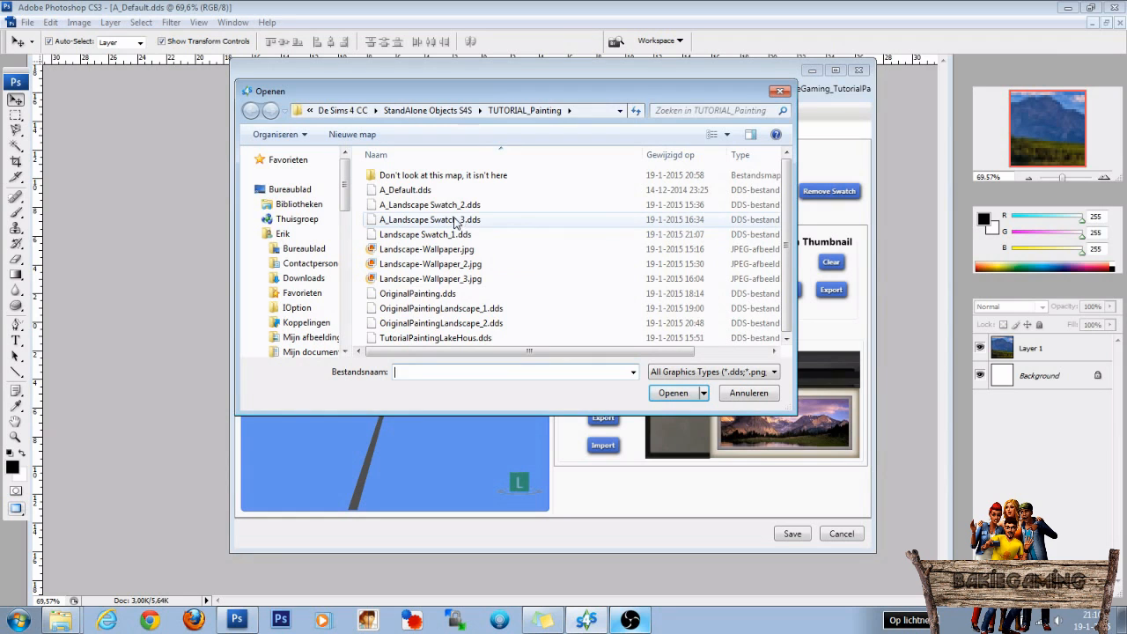
click(435, 206)
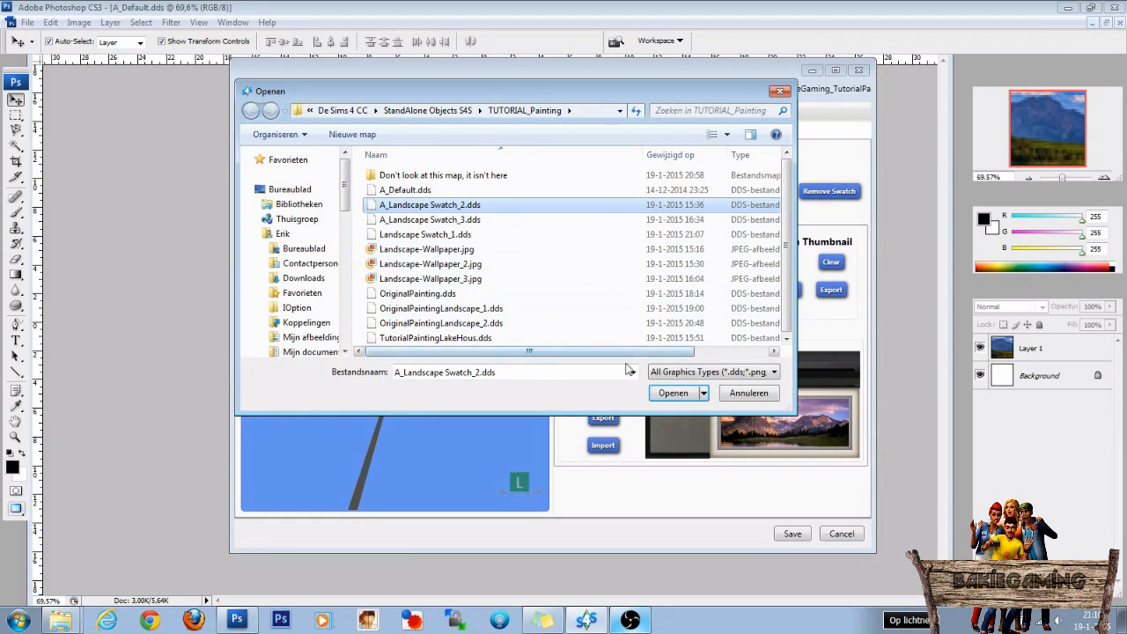
click(672, 392)
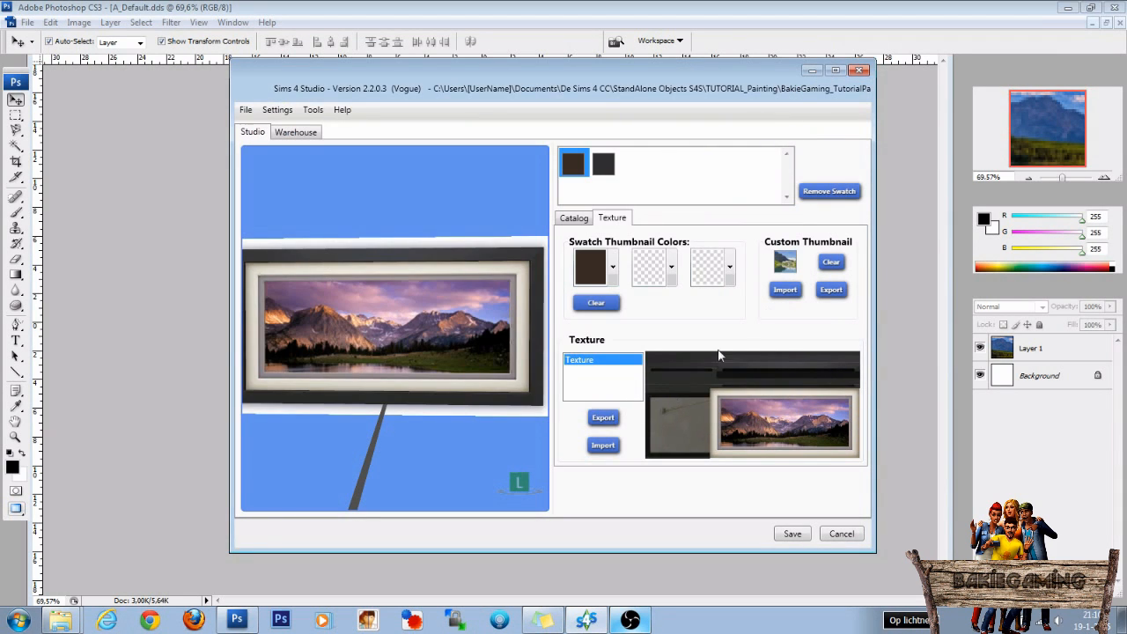
click(785, 289)
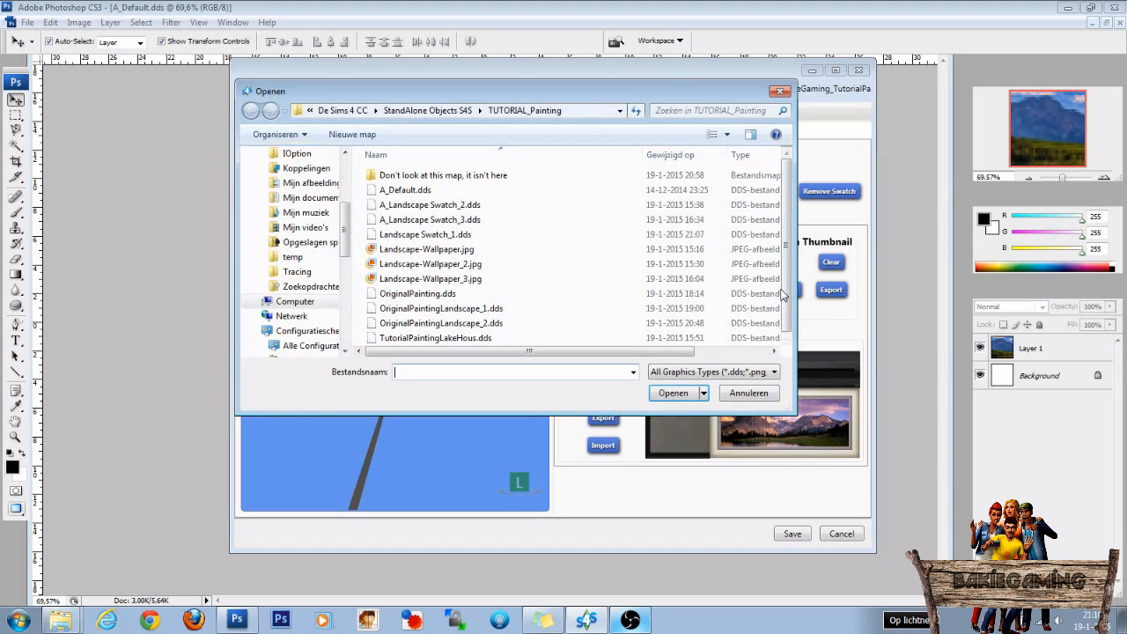
click(423, 220)
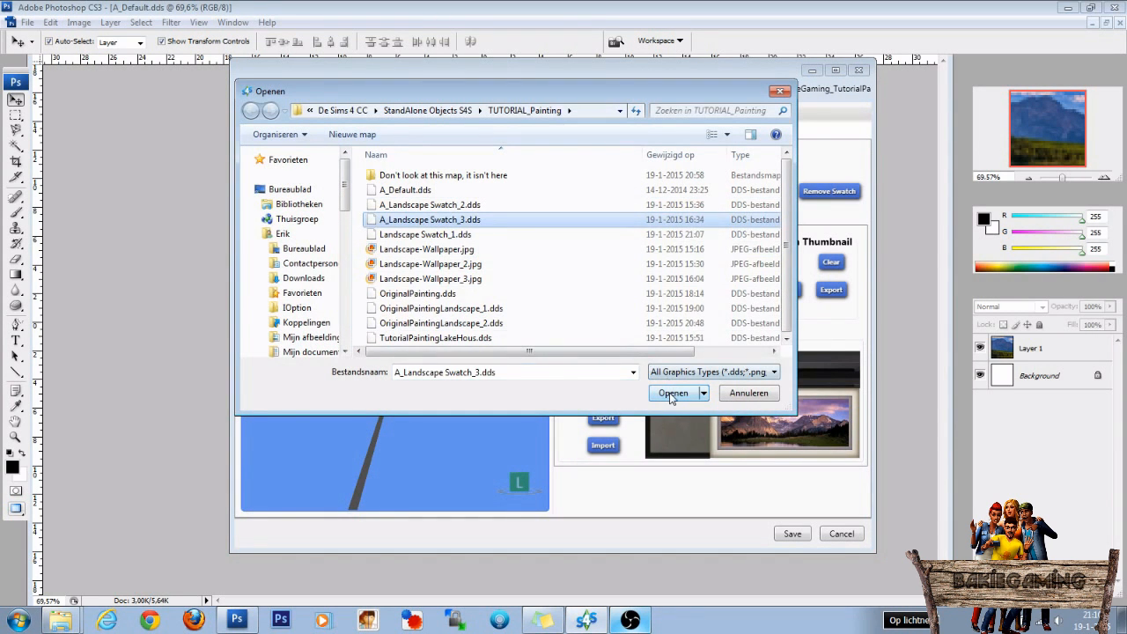
click(671, 393)
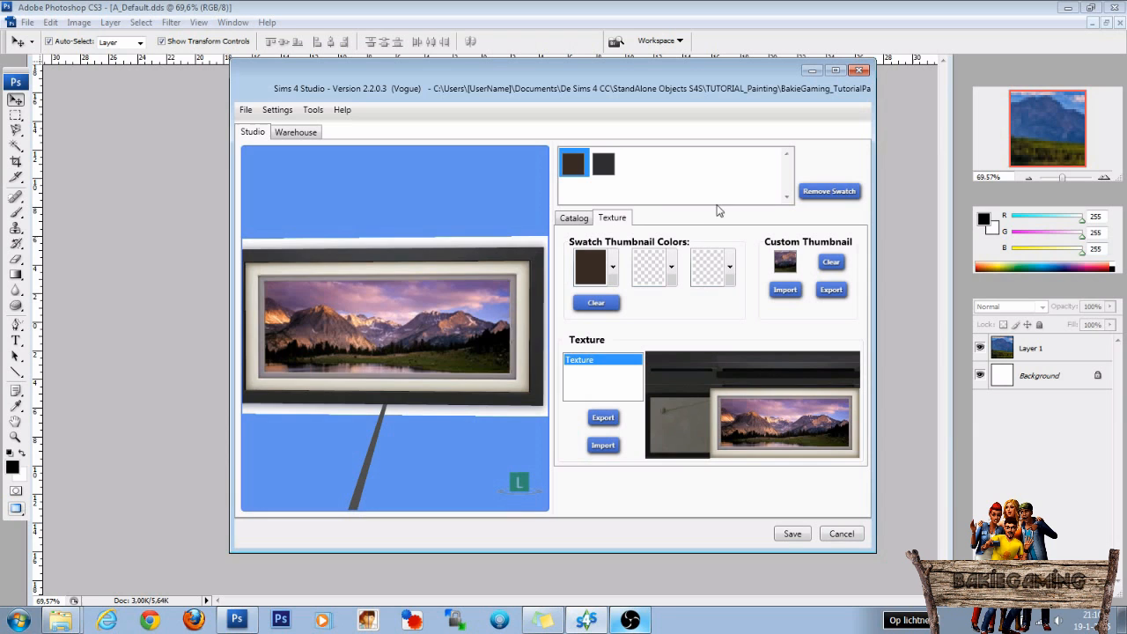
Check the texture and custom thumbnail of both swatches, and save the package.
click(603, 173)
click(578, 169)
click(603, 170)
click(576, 169)
click(792, 534)
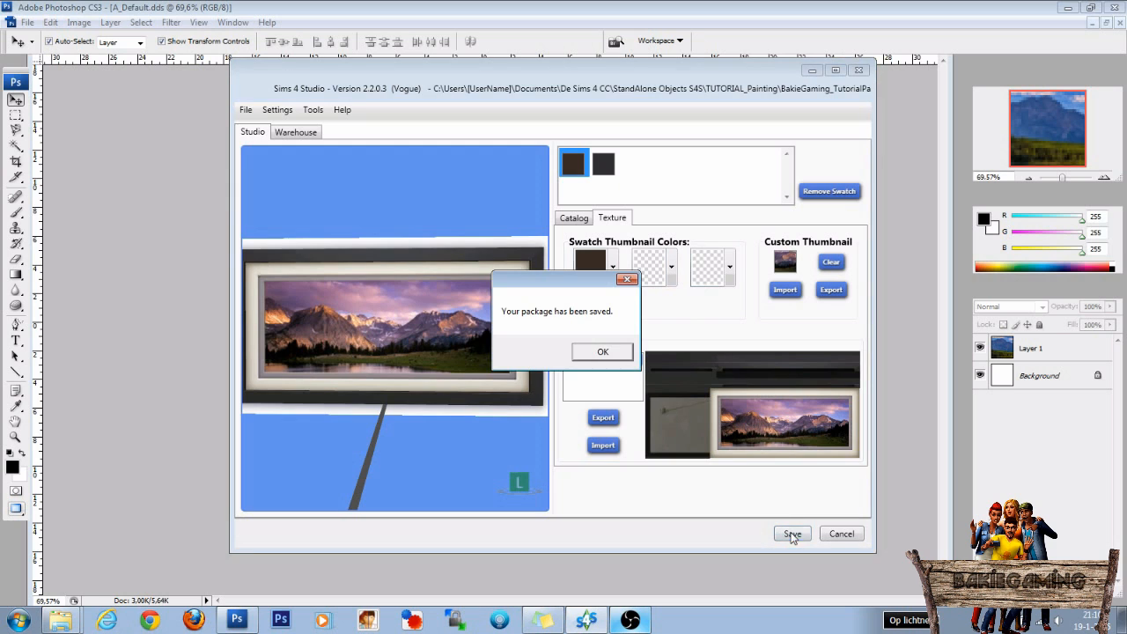
click(602, 353)
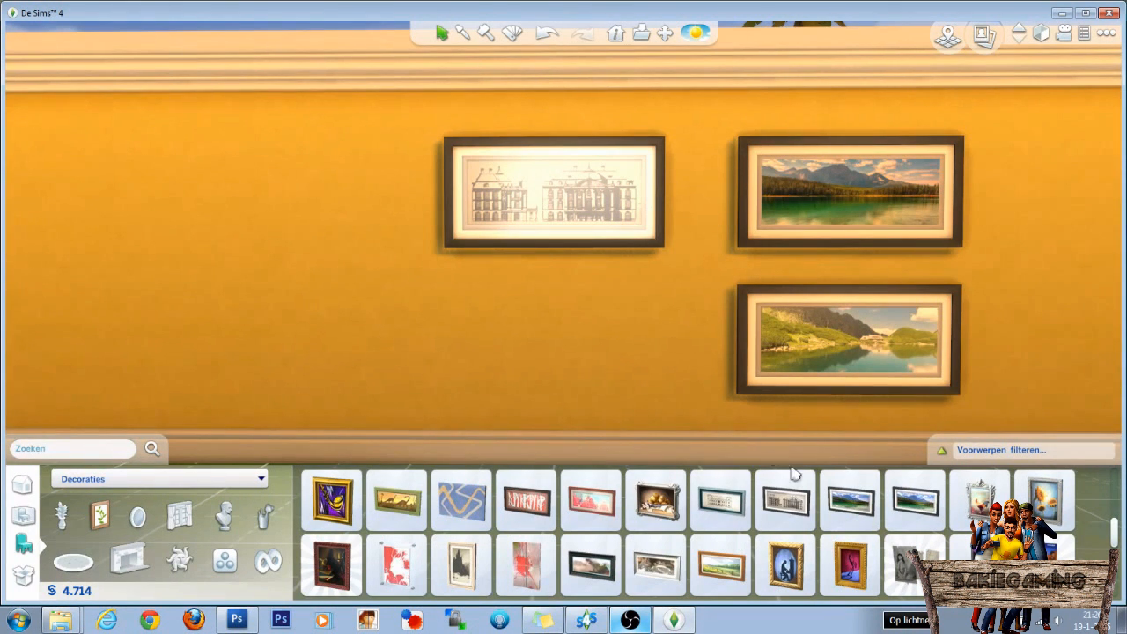
In The Sims 4, place TutorialPainting left of the building drawing in the green lake swatch, and below it in the pink sunset swatch.
mouse_move(785, 509)
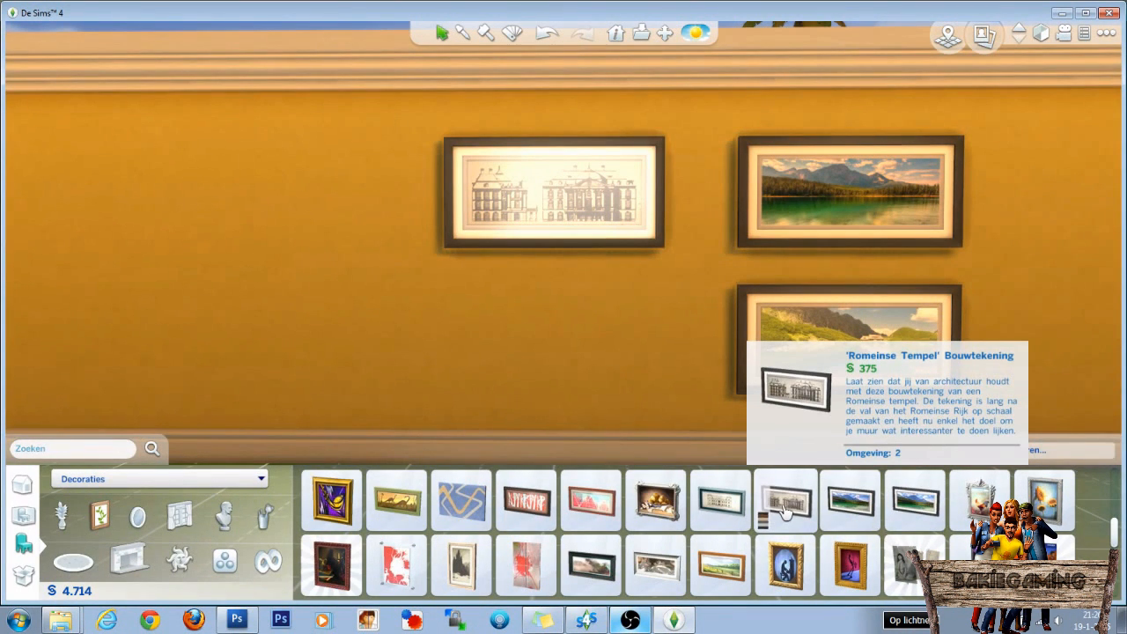
mouse_move(911, 513)
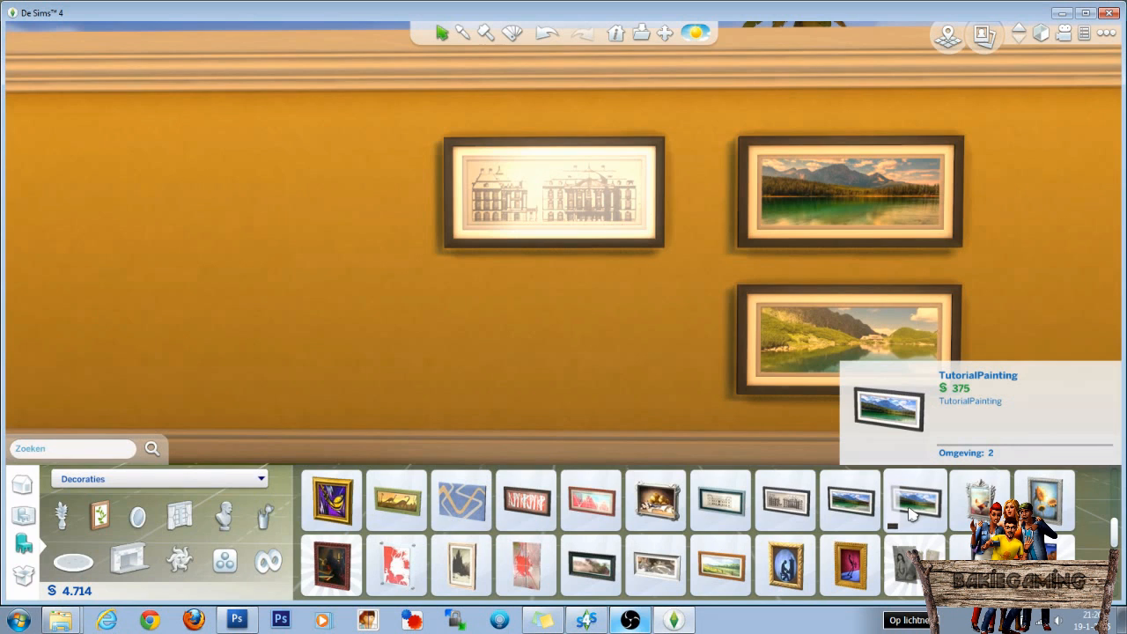
click(892, 525)
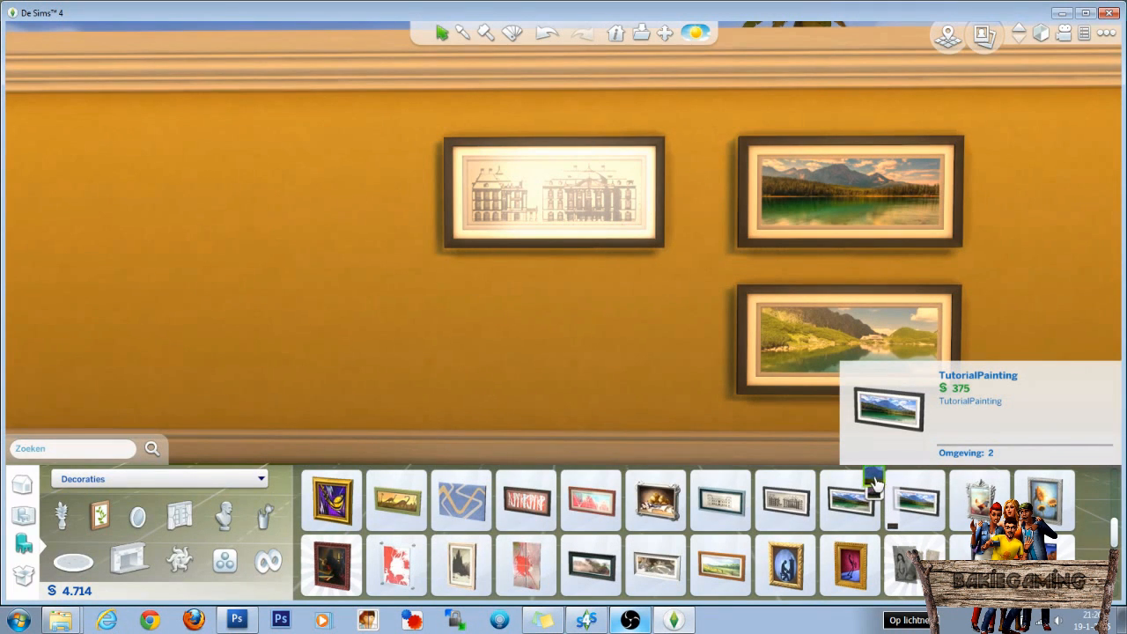
click(876, 483)
click(264, 188)
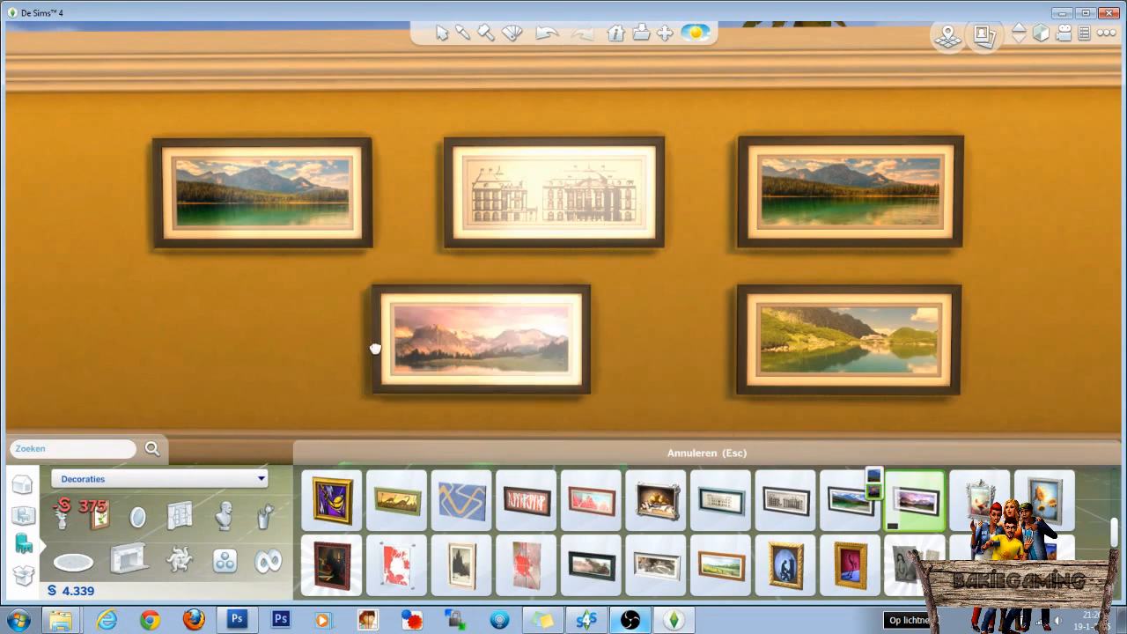
click(253, 333)
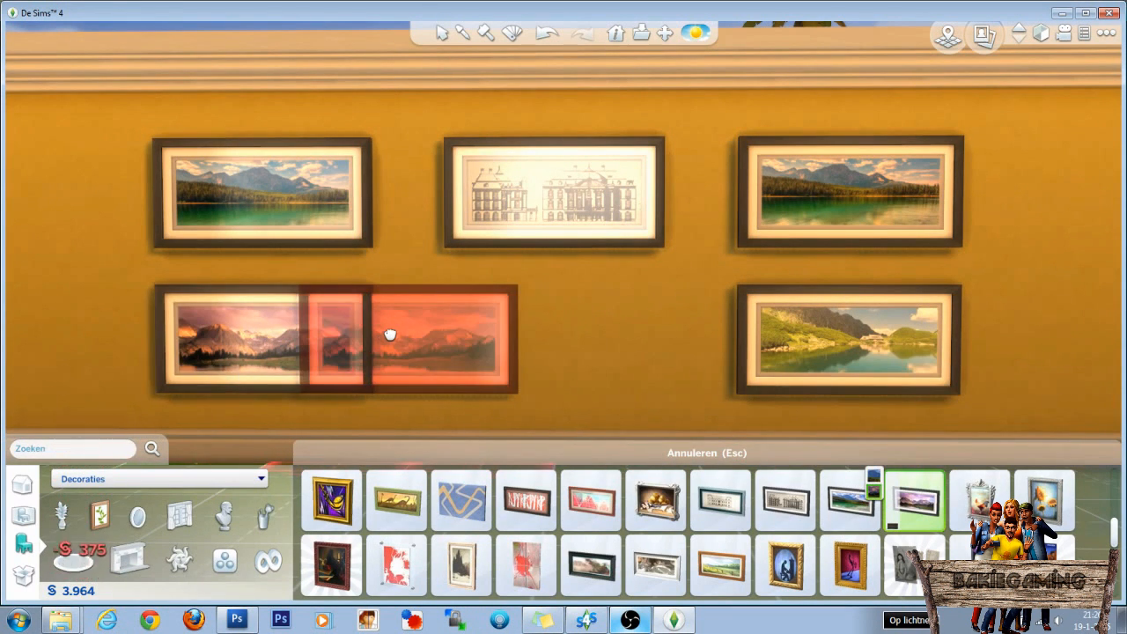
key(Escape)
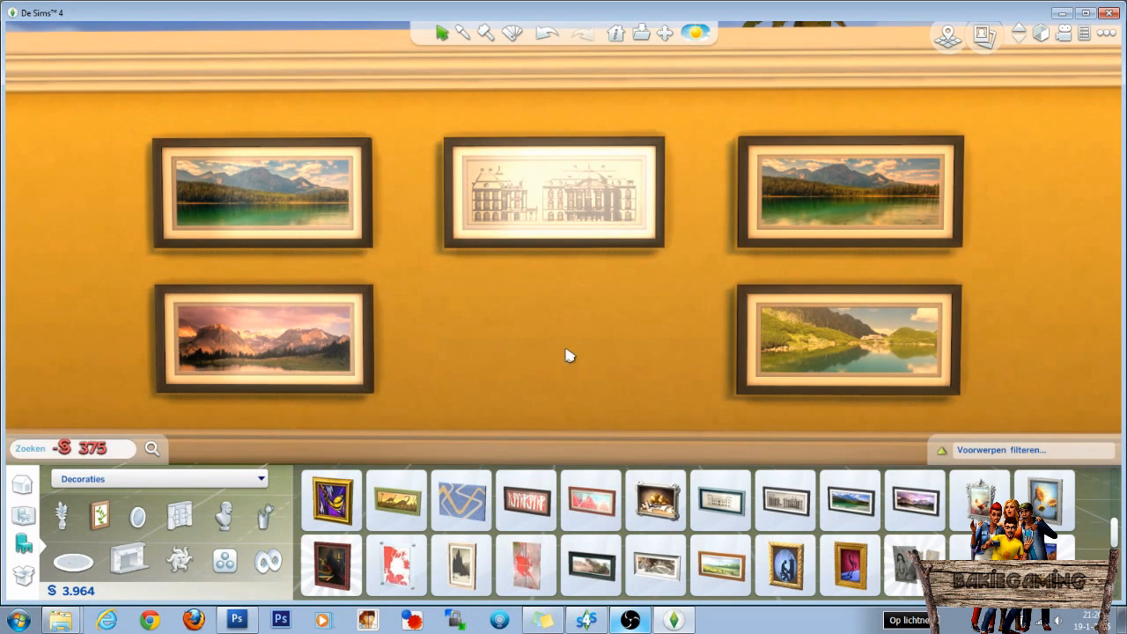
Examine the placed paintings on the wall from several angles and distances, and return to Sims 4 Studio.
drag(569, 355, 571, 244)
drag(515, 308, 512, 313)
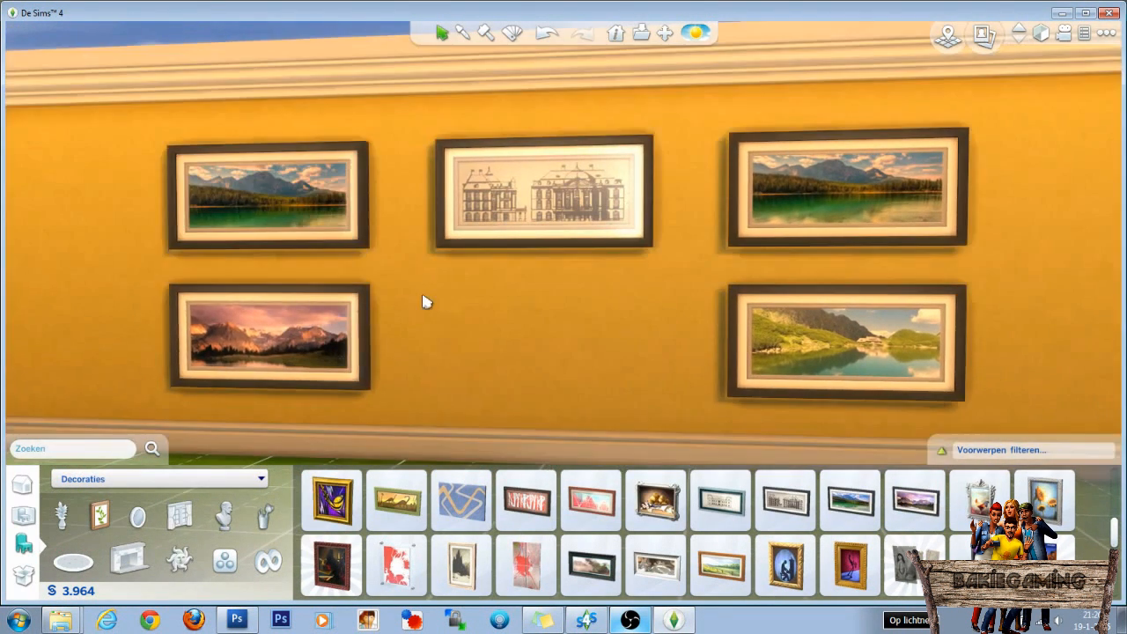
drag(424, 302, 397, 299)
scroll(399, 297, up, 4)
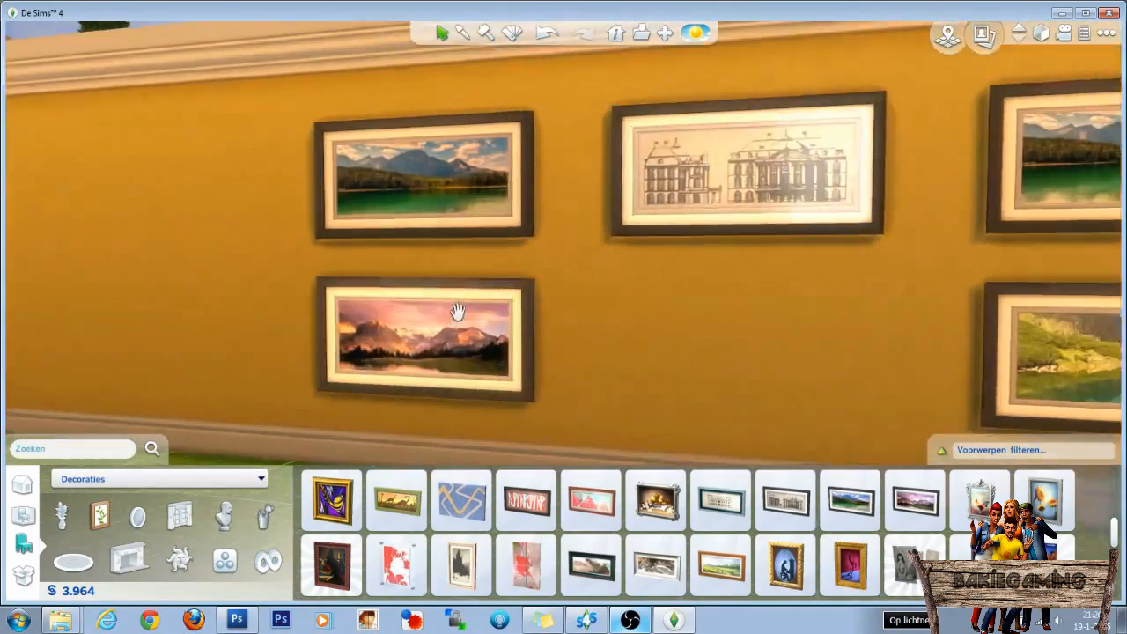
drag(593, 327, 586, 322)
key(Right)
drag(654, 317, 650, 306)
drag(651, 305, 650, 304)
key(Left)
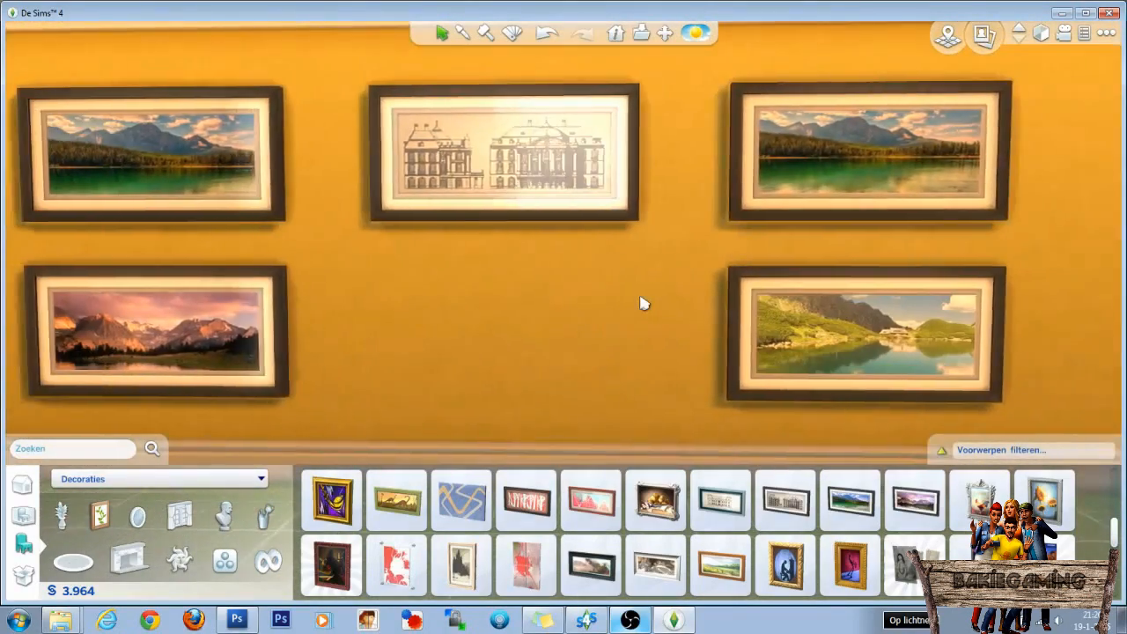
scroll(645, 295, down, 2)
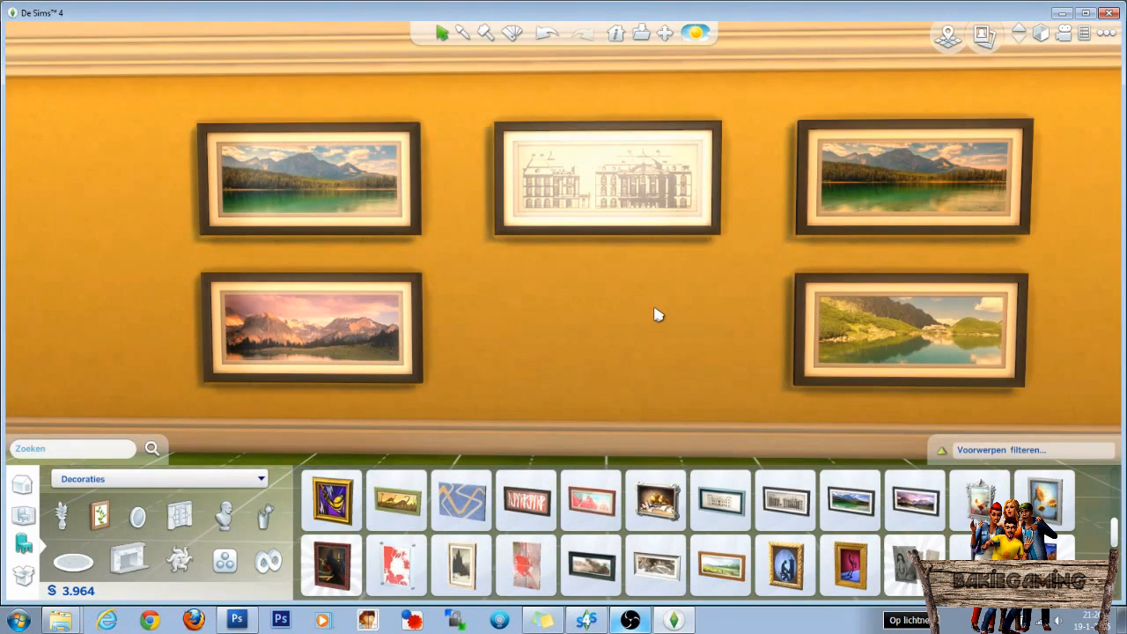
click(587, 620)
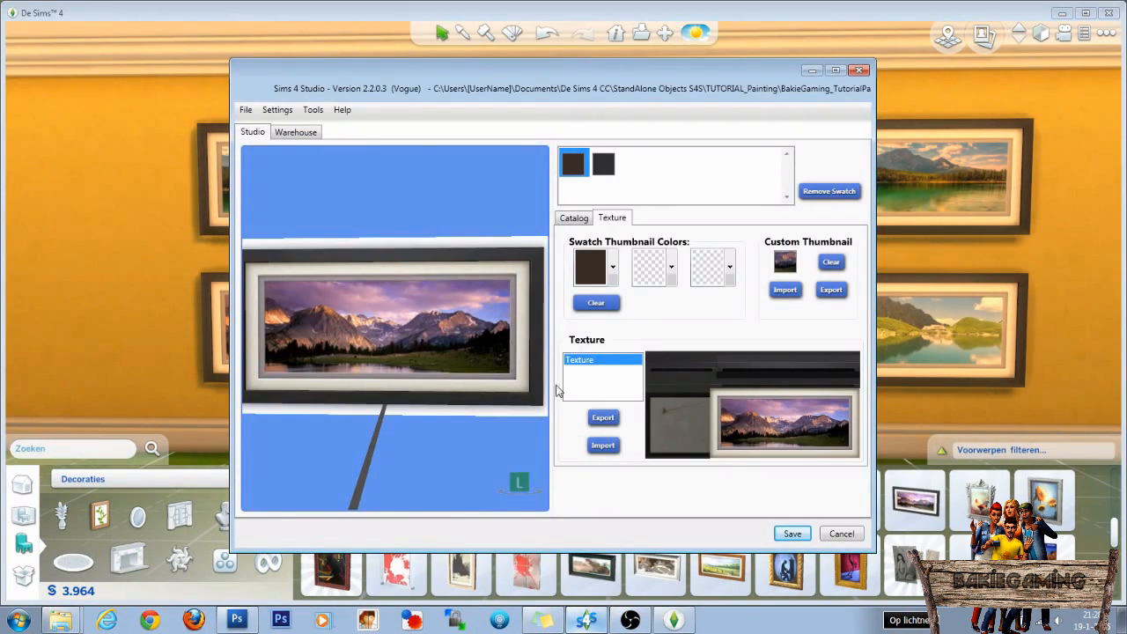
Export the first DST Image below the Rig entry in the package's Warehouse as ShinyGlass.dds in the TUTORIAL_Painting folder.
click(298, 133)
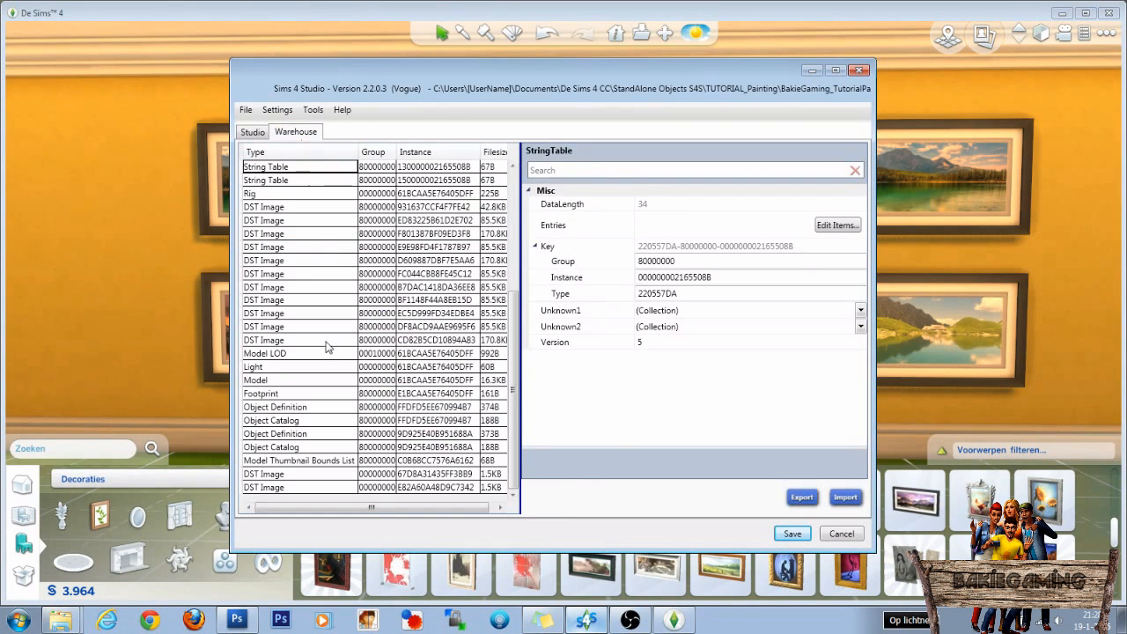
click(264, 208)
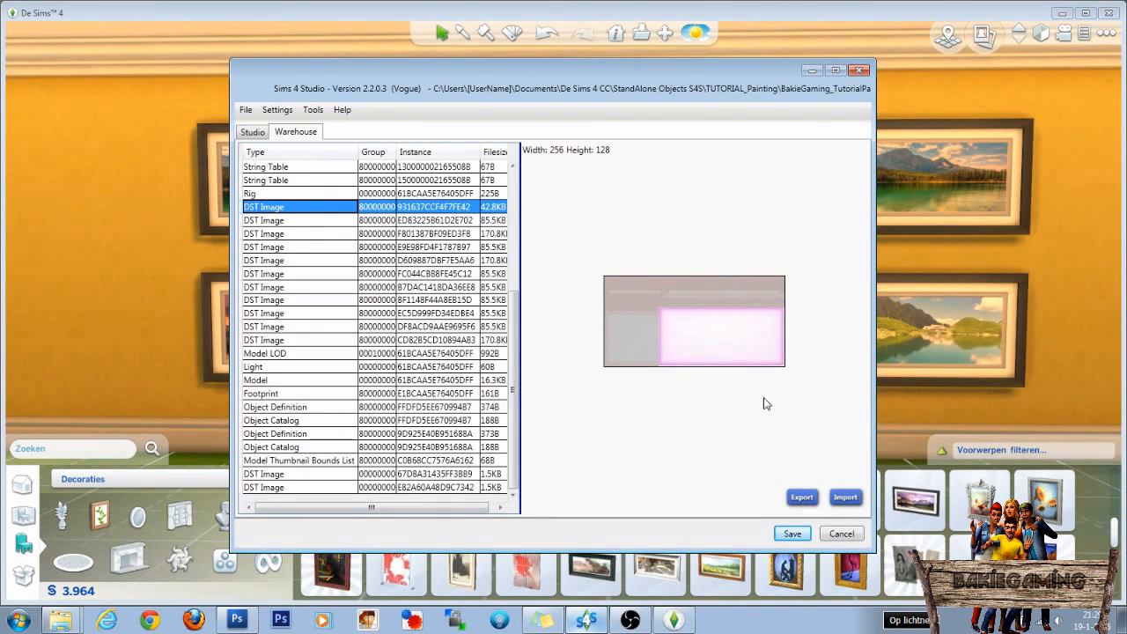
click(802, 498)
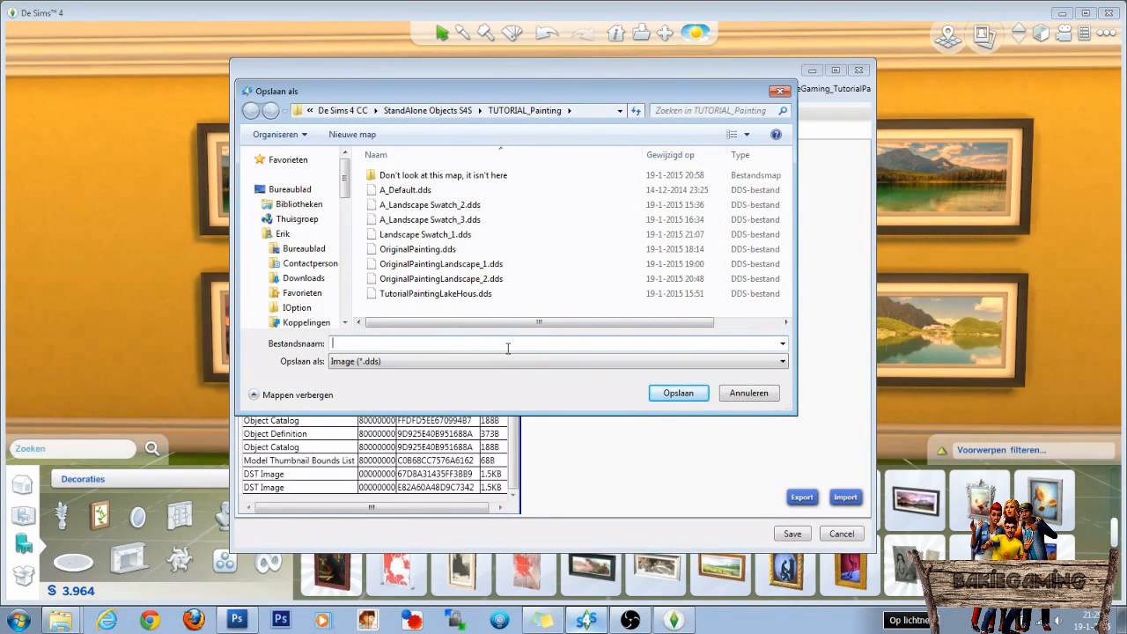
text(ShinyGlass)
key(Return)
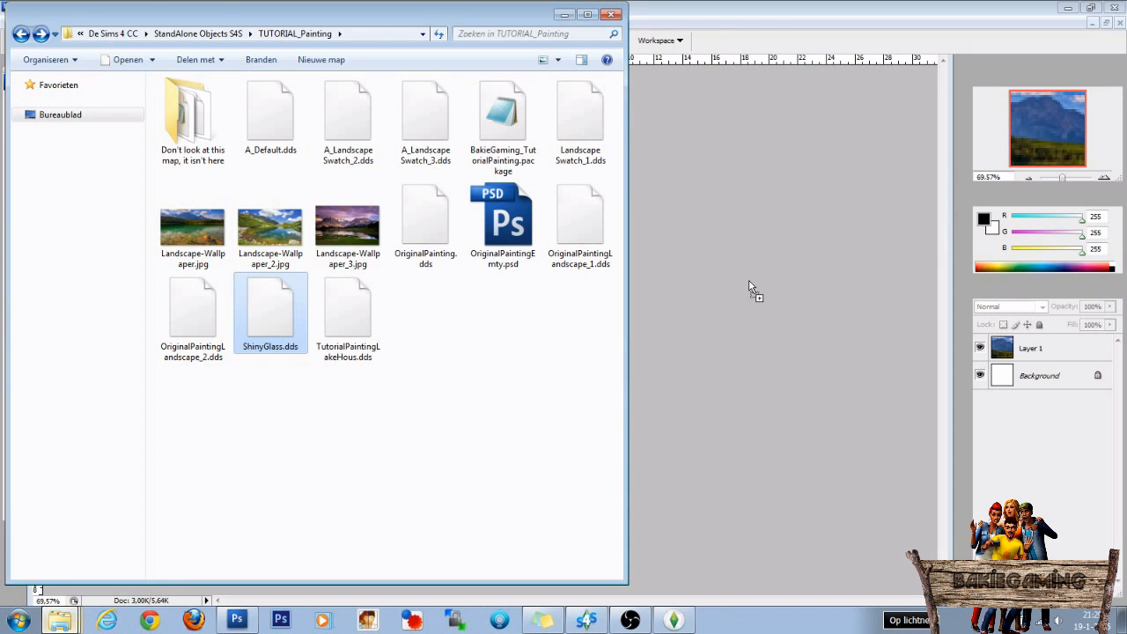
In Photoshop, open ShinyGlass.dds from the TUTORIAL_Painting folder and fill its whole Background layer with black.
drag(749, 287, 747, 285)
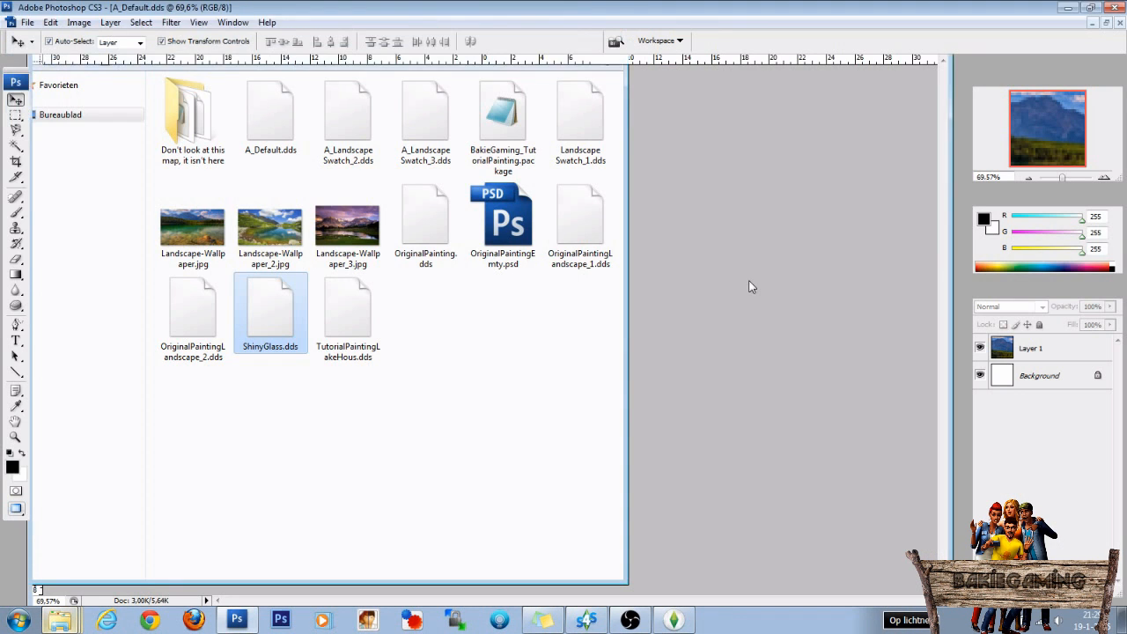
click(617, 315)
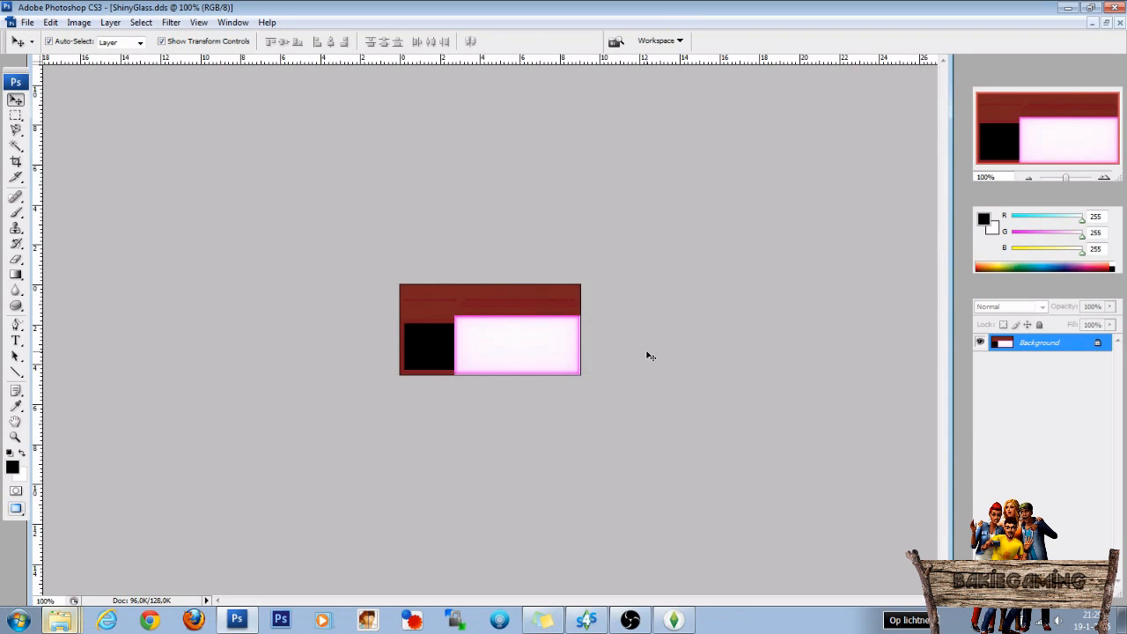
key(alt+BackSpace)
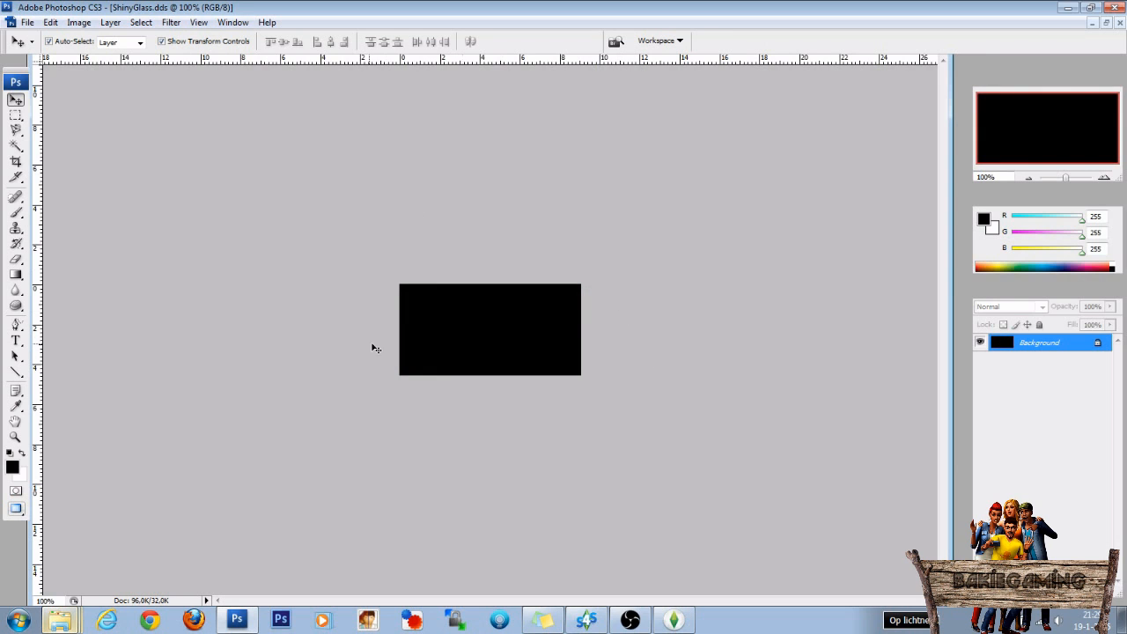
Save the black image over the existing ShinyGlass.dds in DXT5 ARGB format with interpolated alpha and generated MIP maps.
click(27, 23)
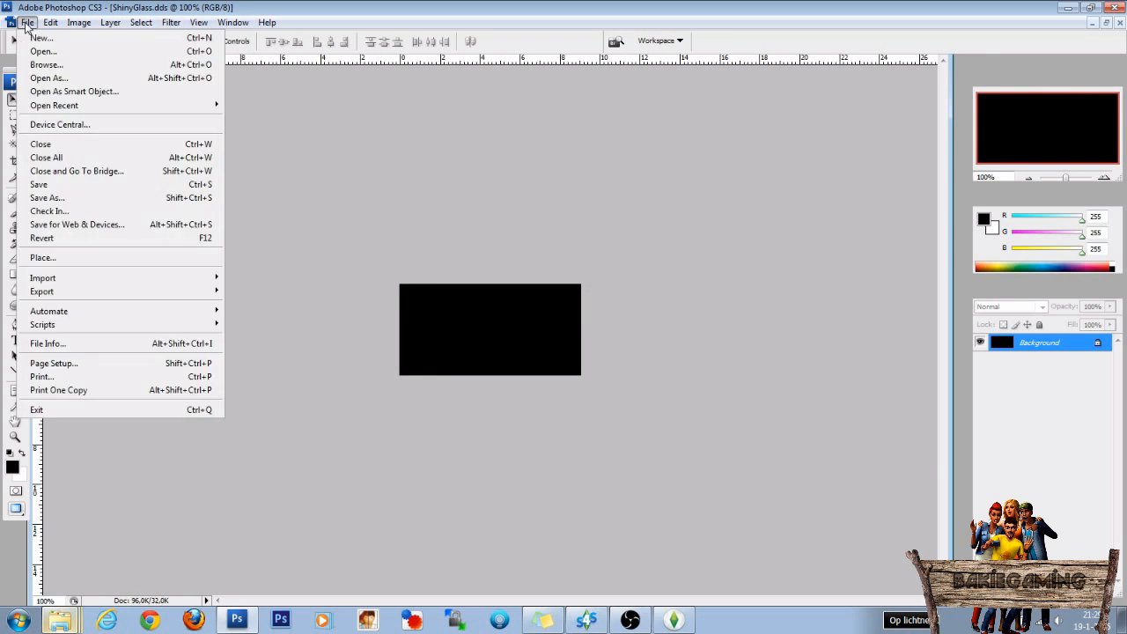
click(61, 200)
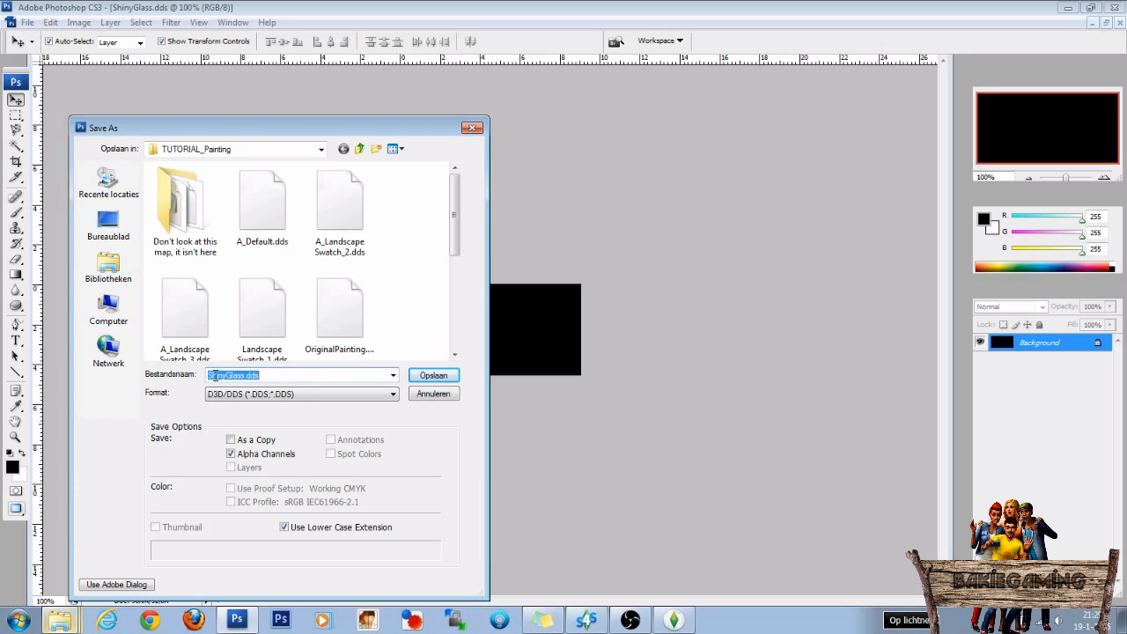
click(425, 377)
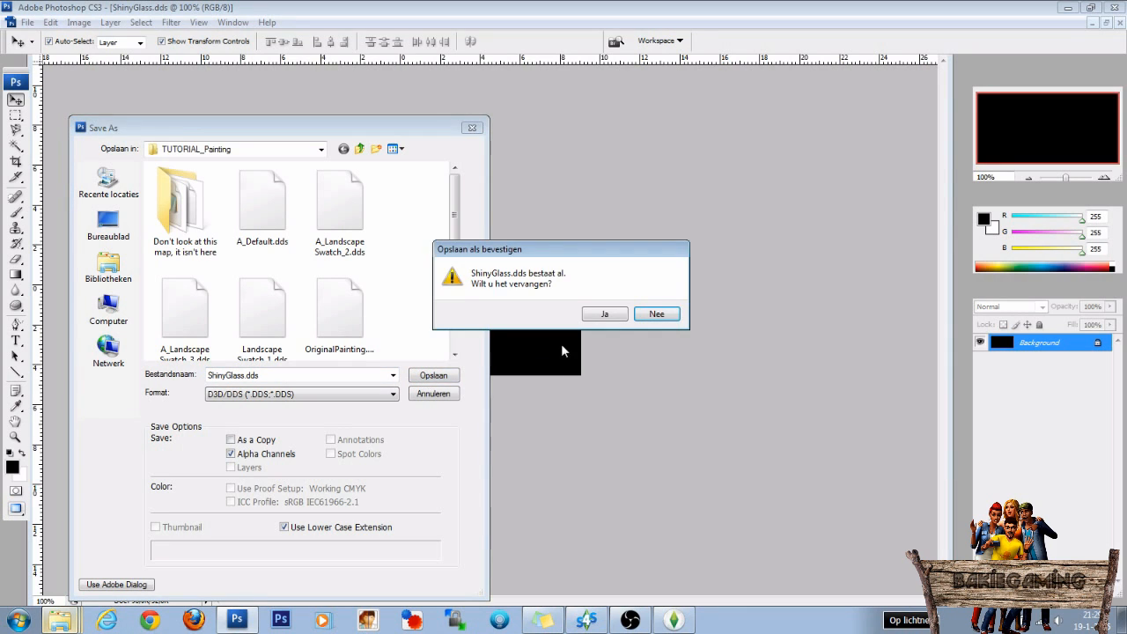
click(604, 316)
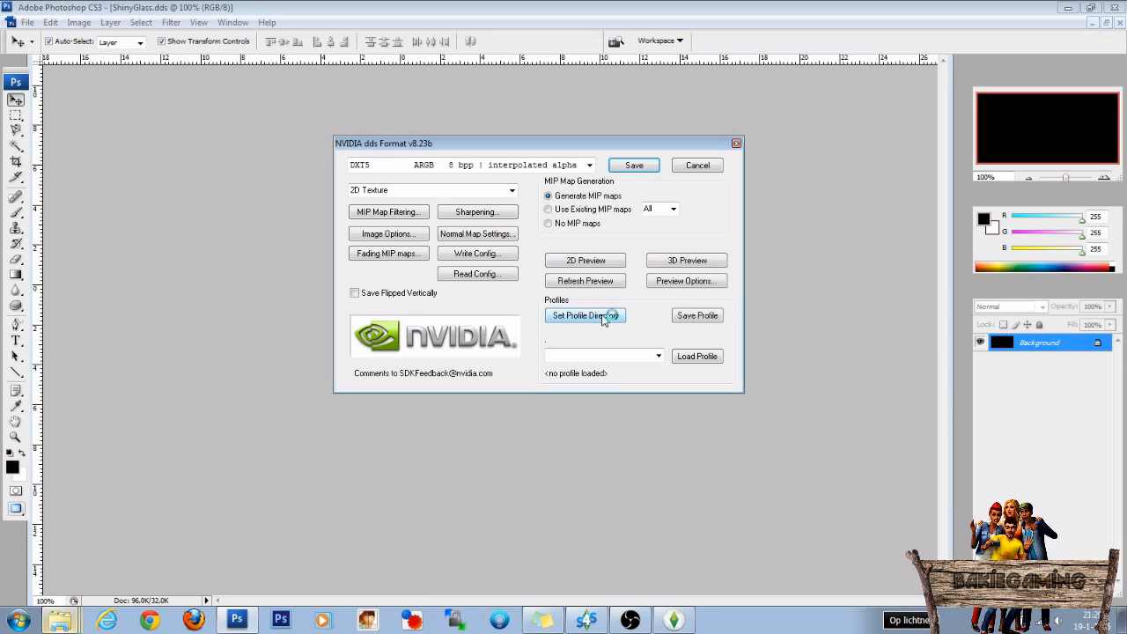
click(634, 167)
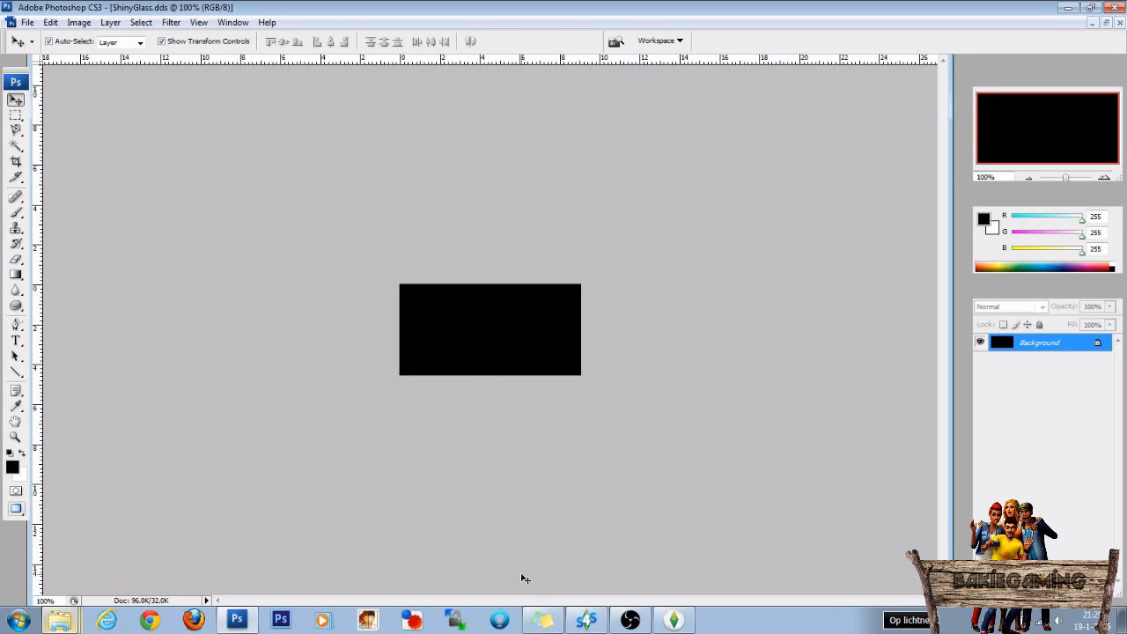
In Sims 4 Studio, import ShinyGlass.dds into the selected 256 by 128 DST Image.
click(587, 620)
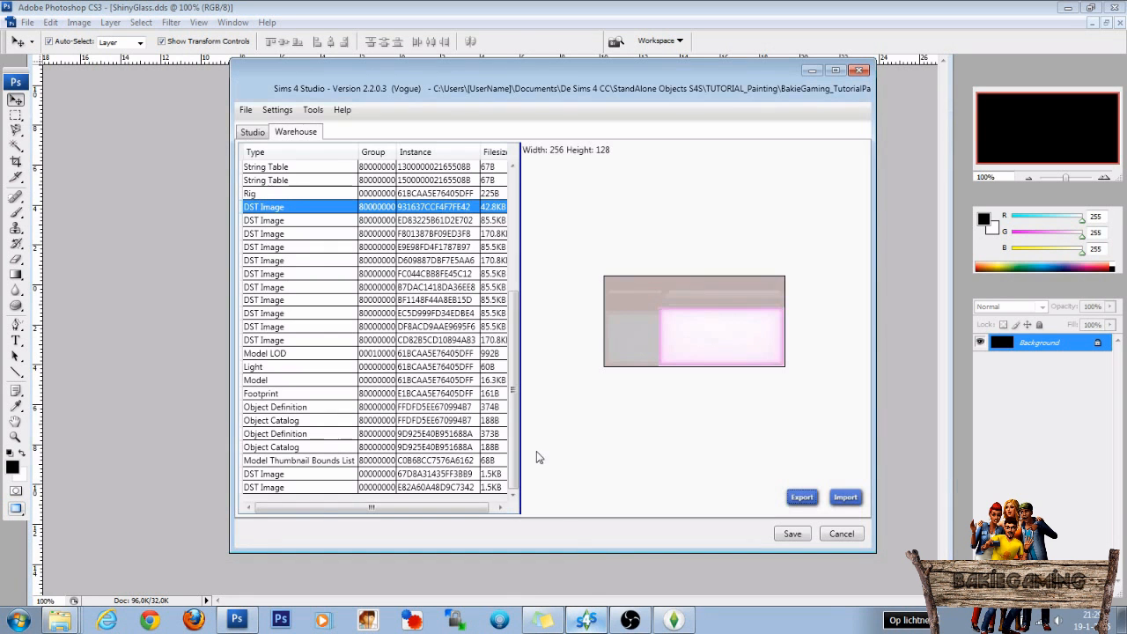
click(847, 498)
click(421, 297)
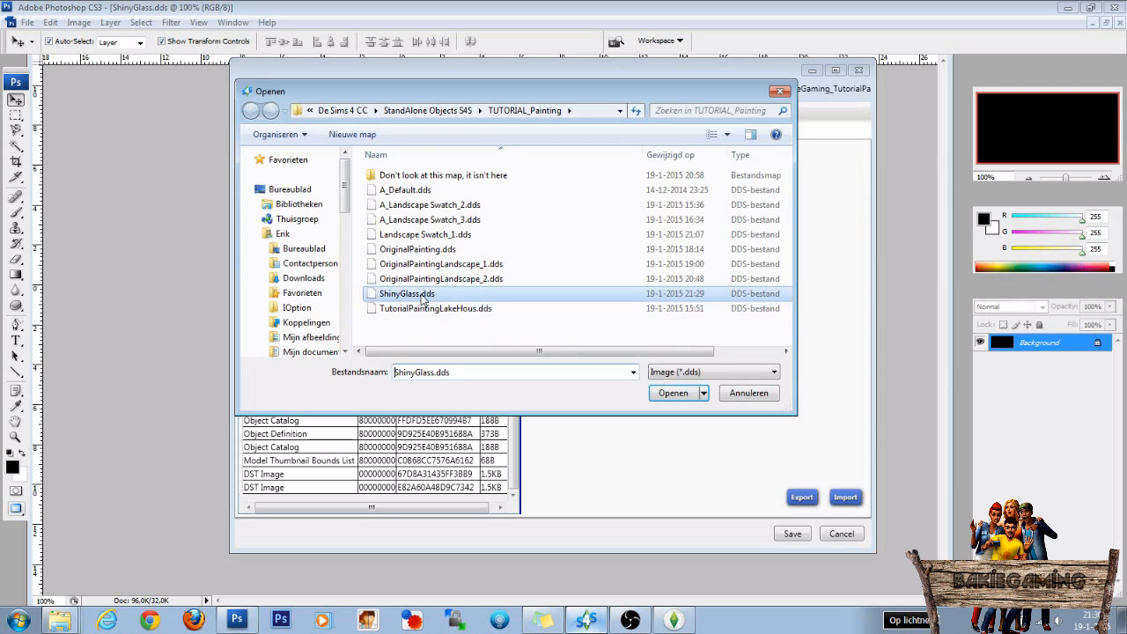
click(671, 394)
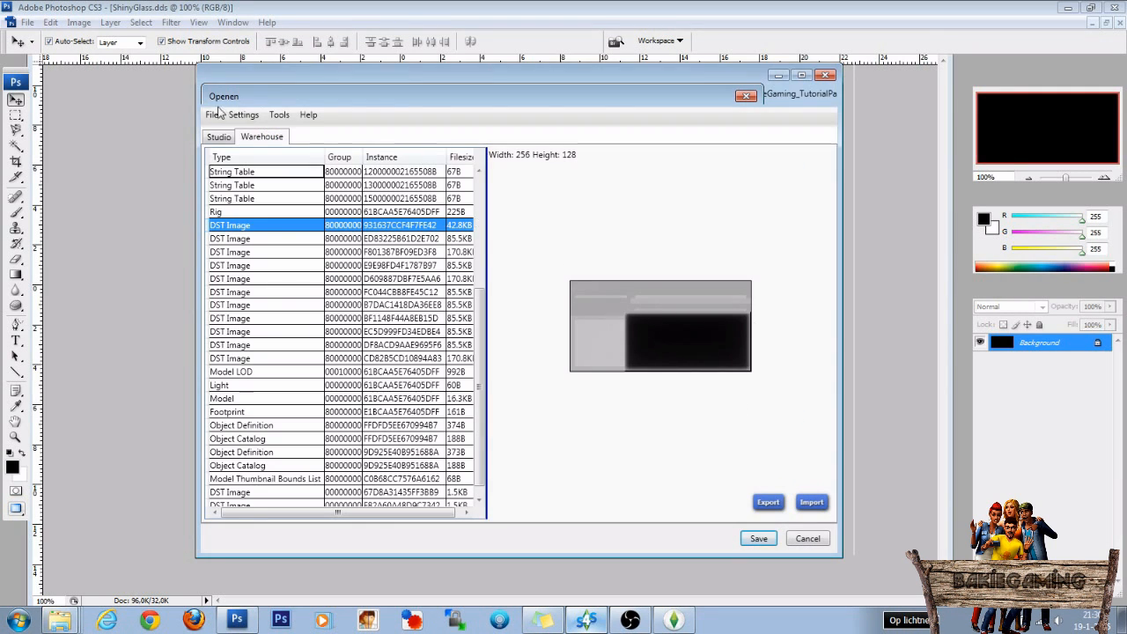
Return to the package's Studio view and save the package.
click(220, 139)
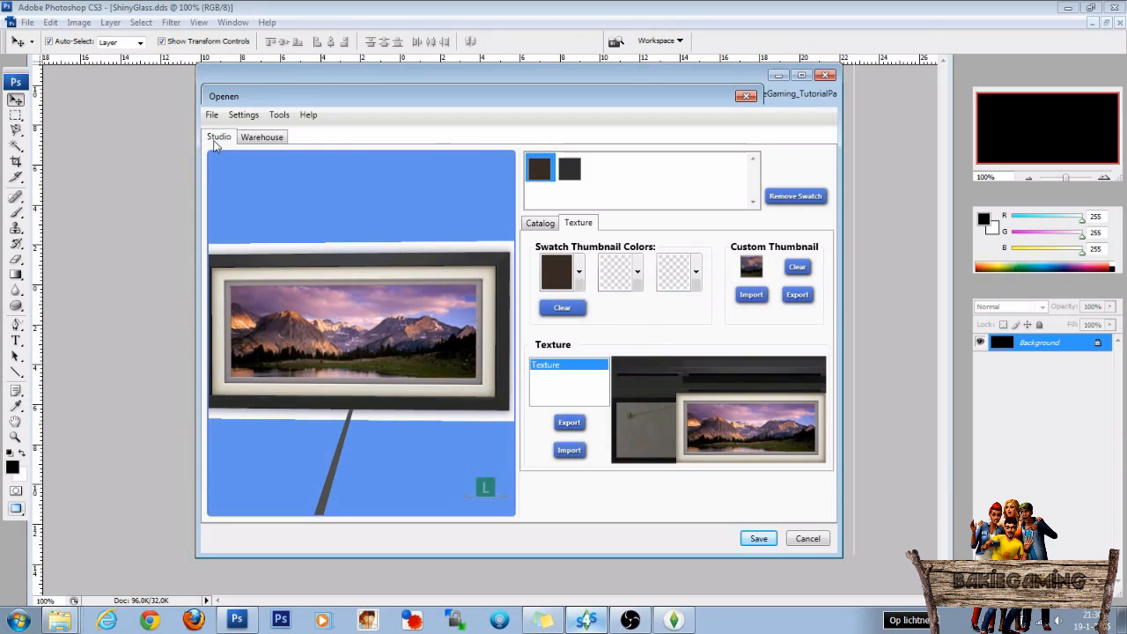
click(759, 538)
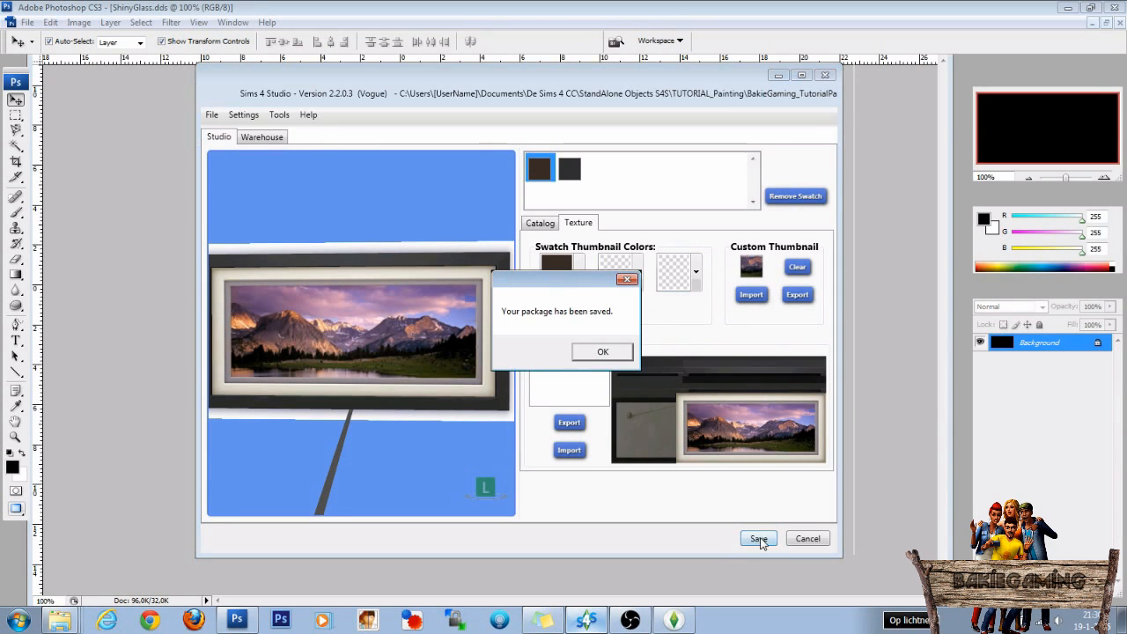
click(602, 352)
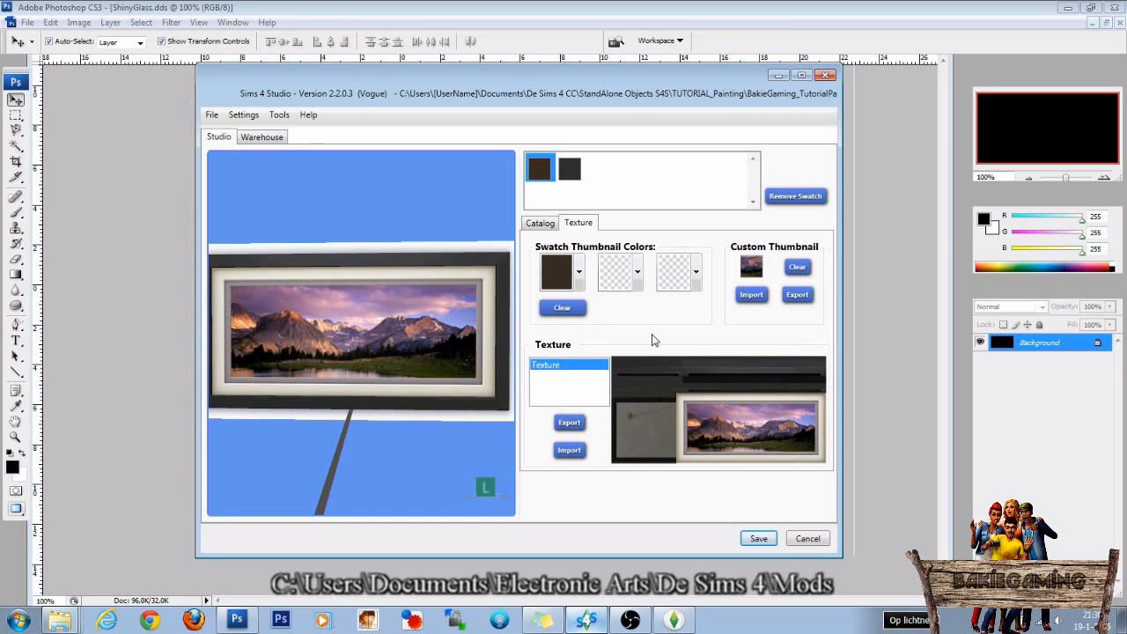
Switch to The Sims 4 and examine the glass reflections on the paintings hanging right of the building drawing up close.
click(674, 620)
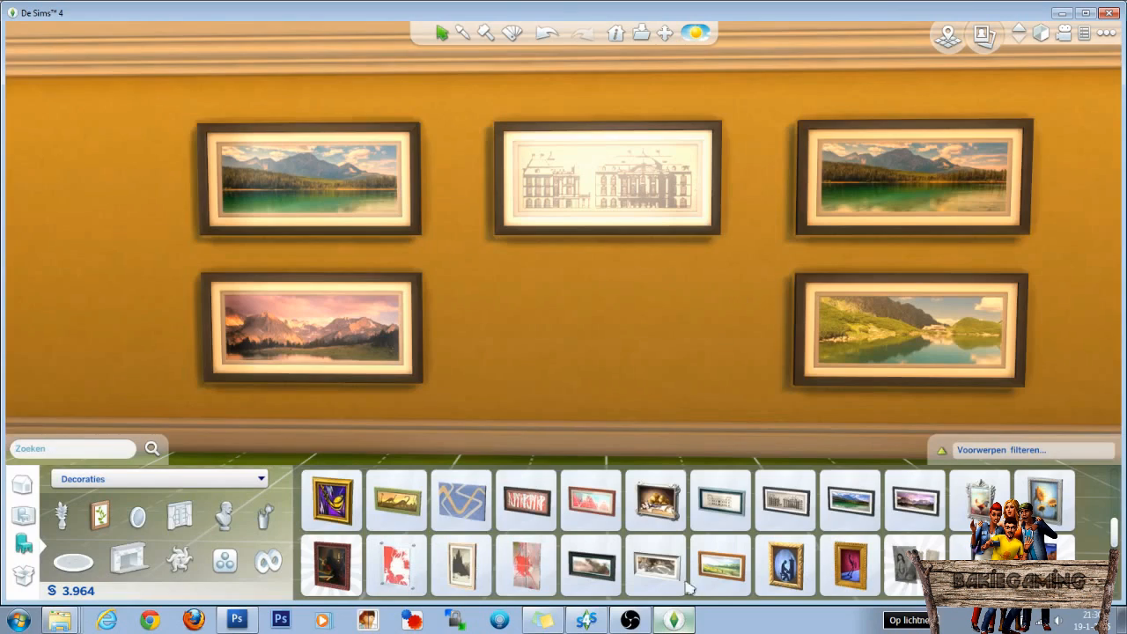
key(d)
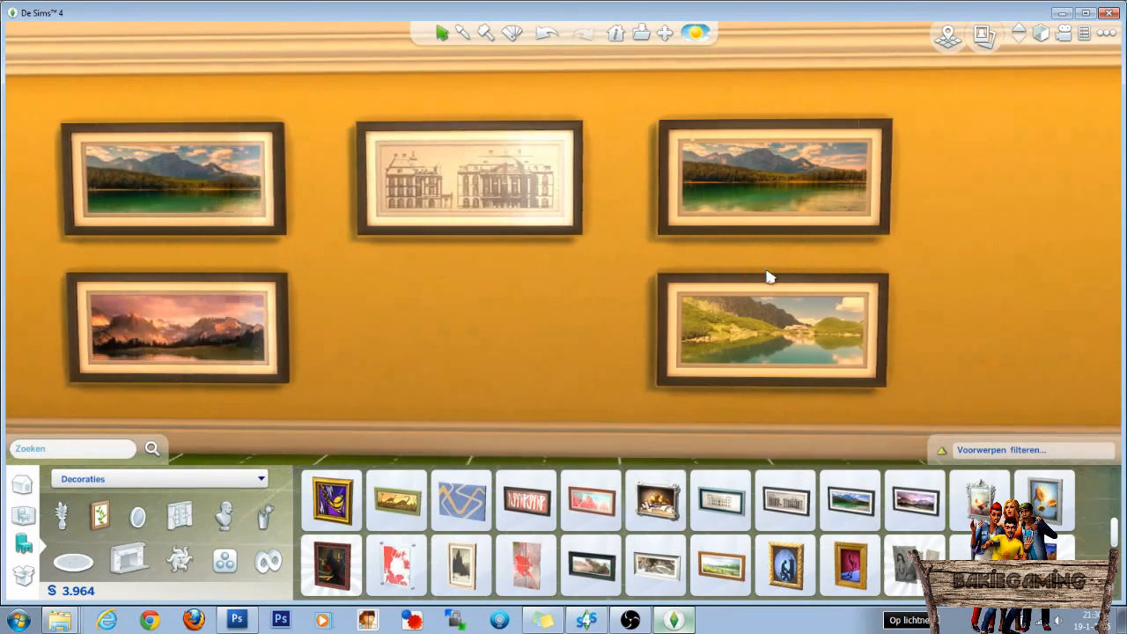
scroll(766, 271, up, 4)
drag(774, 265, 758, 273)
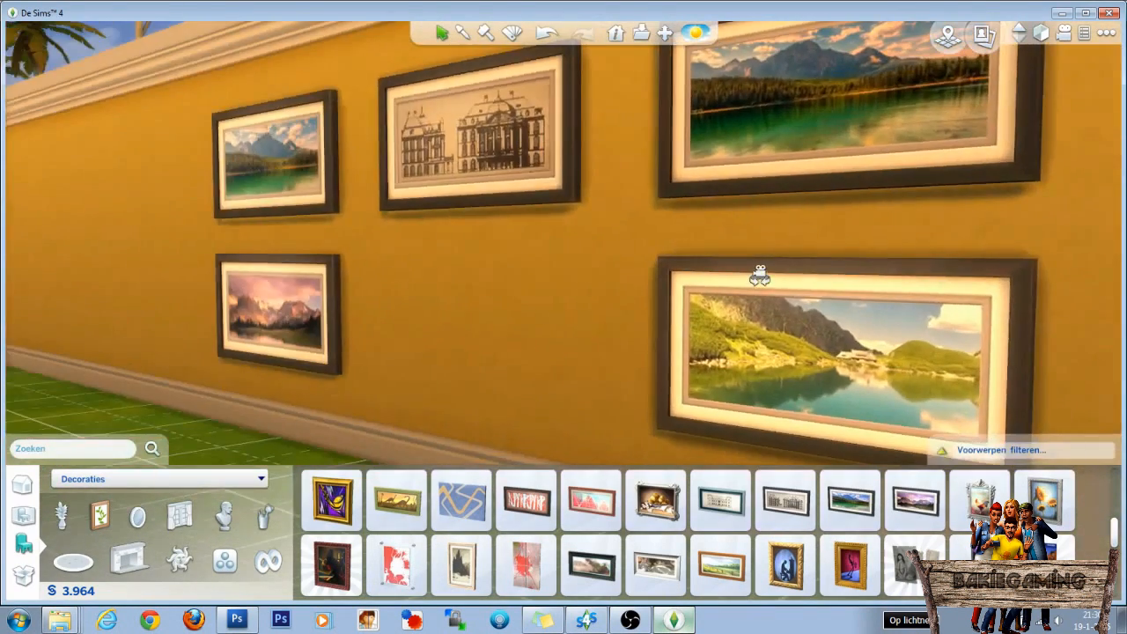
scroll(731, 271, up, 2)
scroll(722, 276, down, 5)
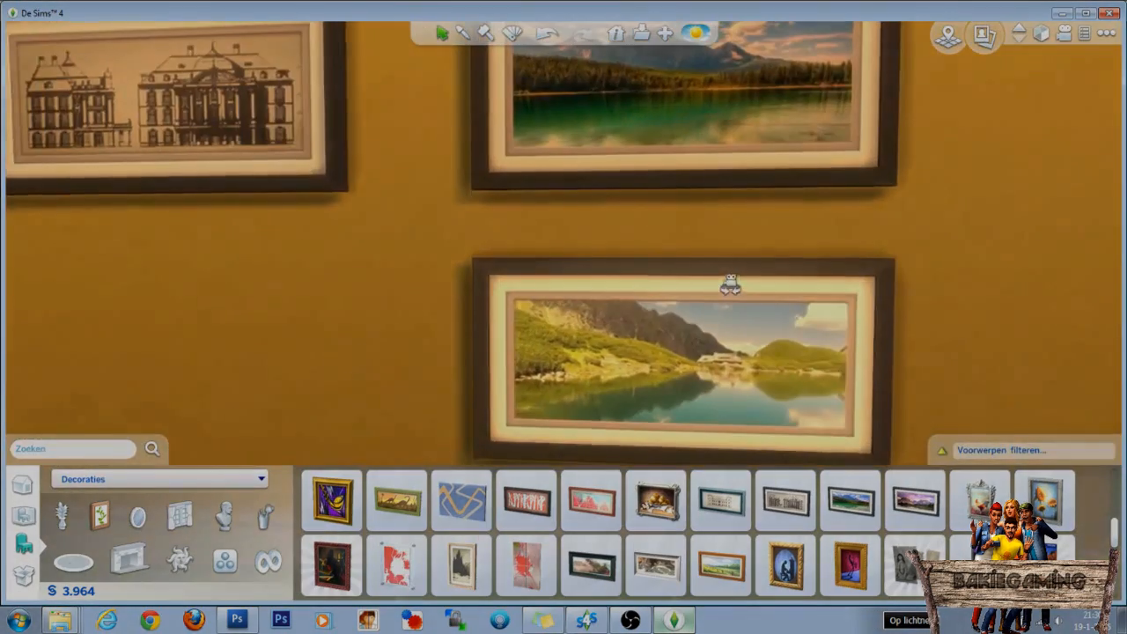